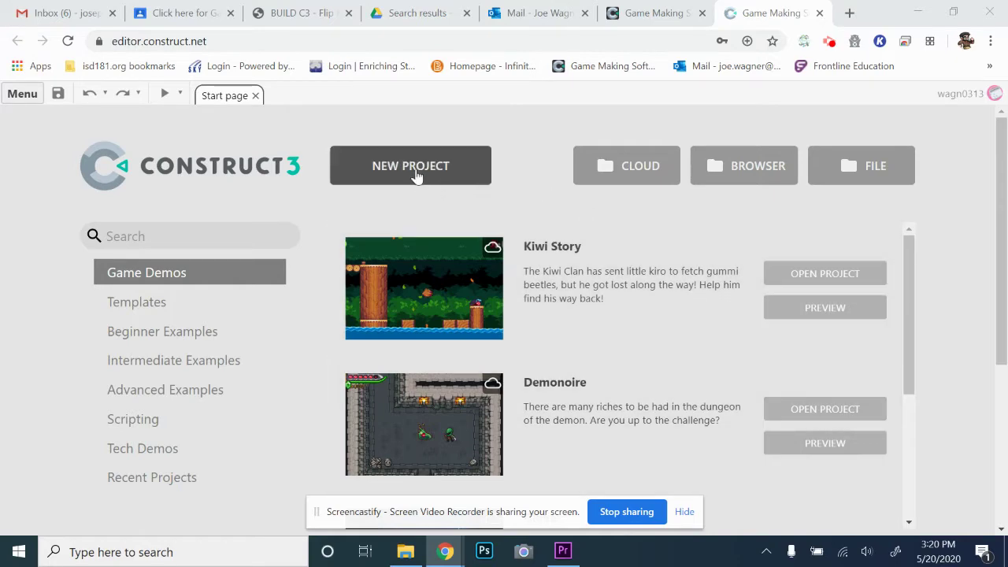
Start a new Construct 3 project from the Start page
{"action": "left_click", "coordinate": [416, 170]}
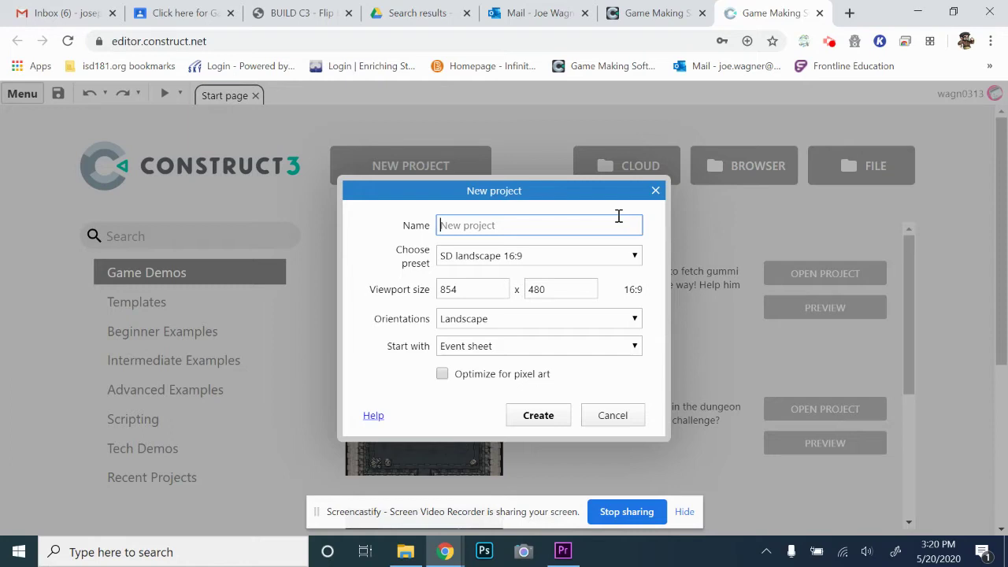
Create the project MrWagnerFlip with a 1280 x 720 viewport
{"action": "type", "text": "MrWagnerFlip"}
{"action": "double_click", "coordinate": [474, 287]}
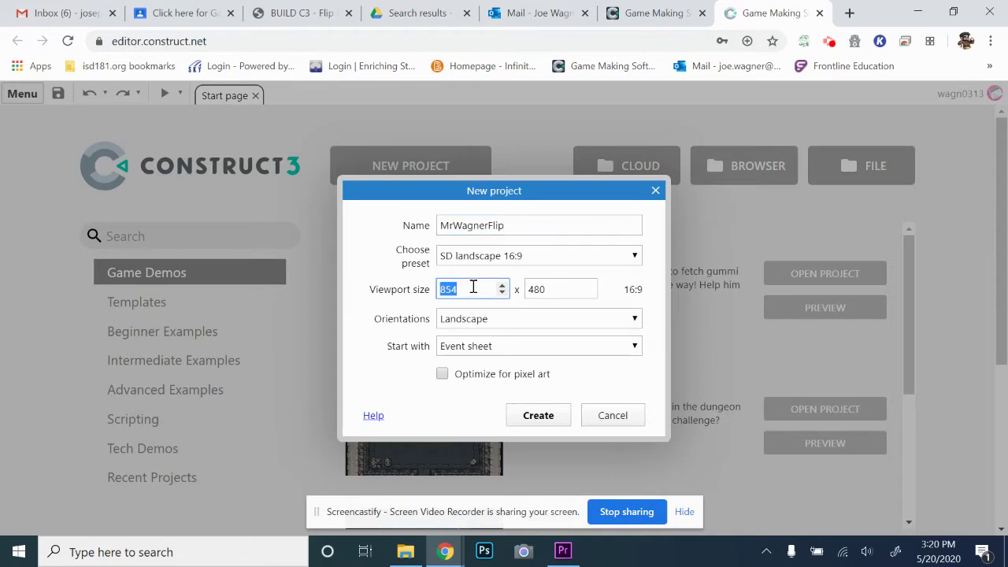
{"action": "type", "text": "1280"}
{"action": "double_click", "coordinate": [547, 292]}
{"action": "scroll", "coordinate": [544, 292], "scroll_direction": "up", "scroll_amount": 2}
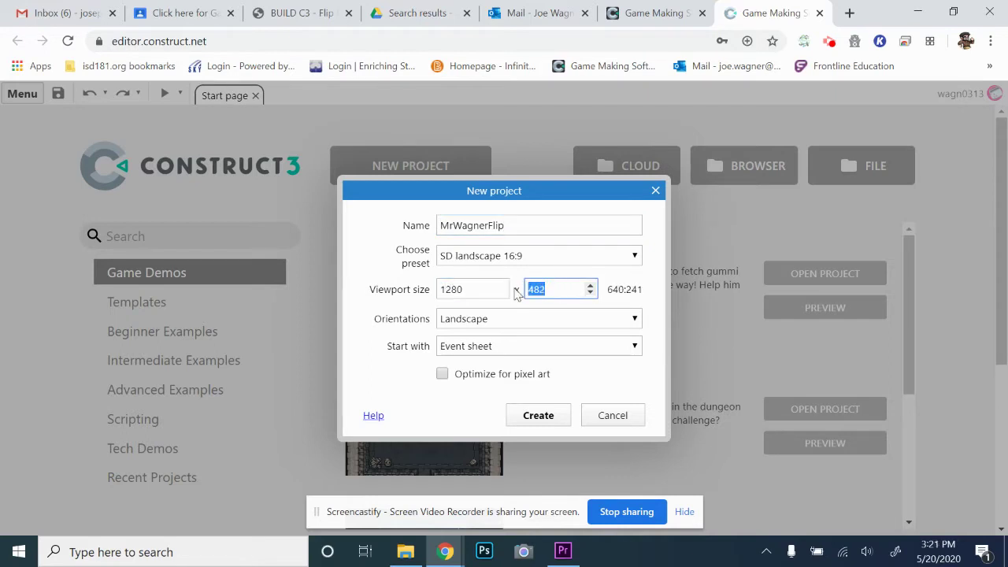
{"action": "type", "text": "720"}
{"action": "left_click", "coordinate": [533, 419]}
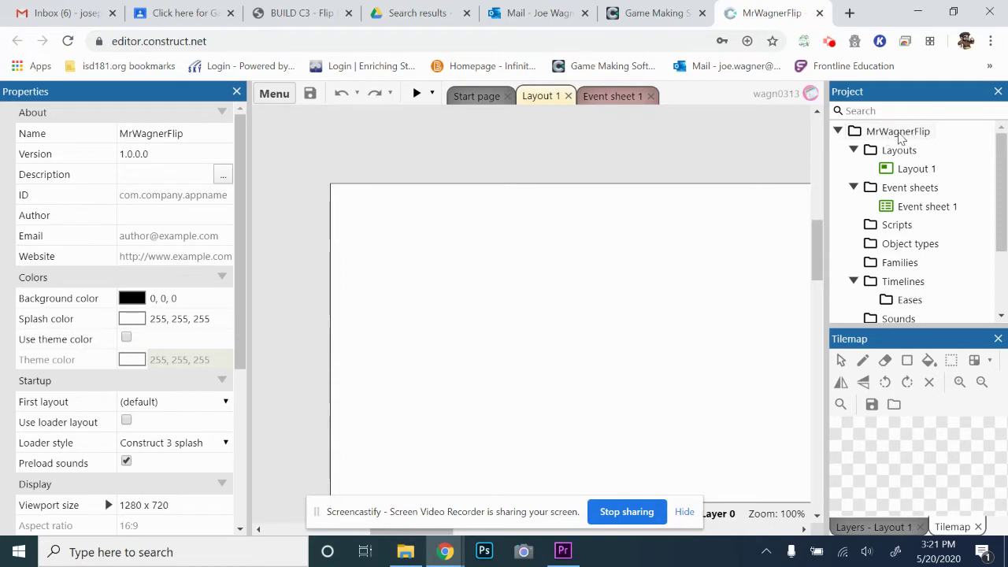
Review the MrWagnerFlip project properties without renaming it, then select Layout 1
{"action": "left_click", "coordinate": [900, 138]}
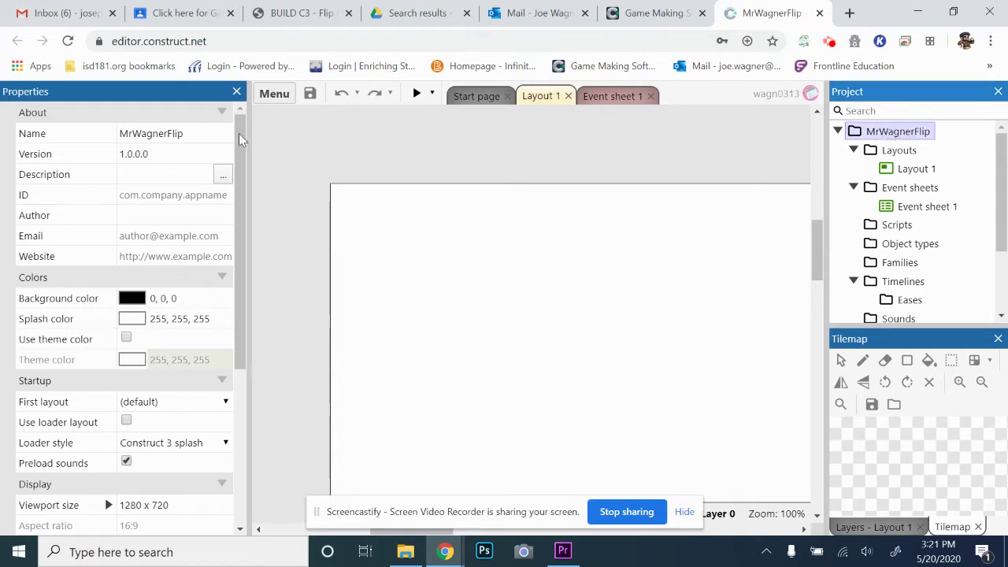
{"action": "left_click", "coordinate": [159, 134]}
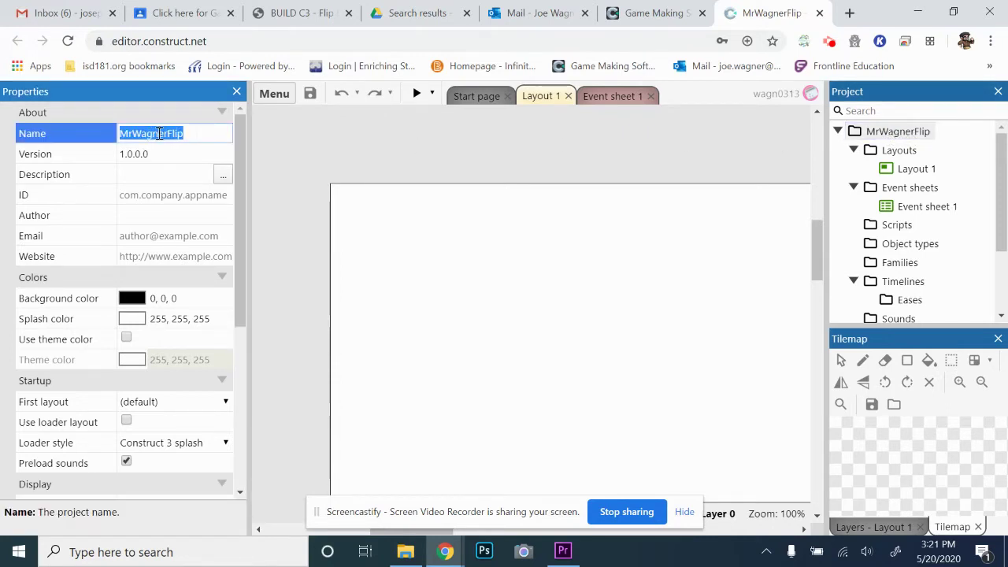
{"action": "right_click", "coordinate": [893, 134]}
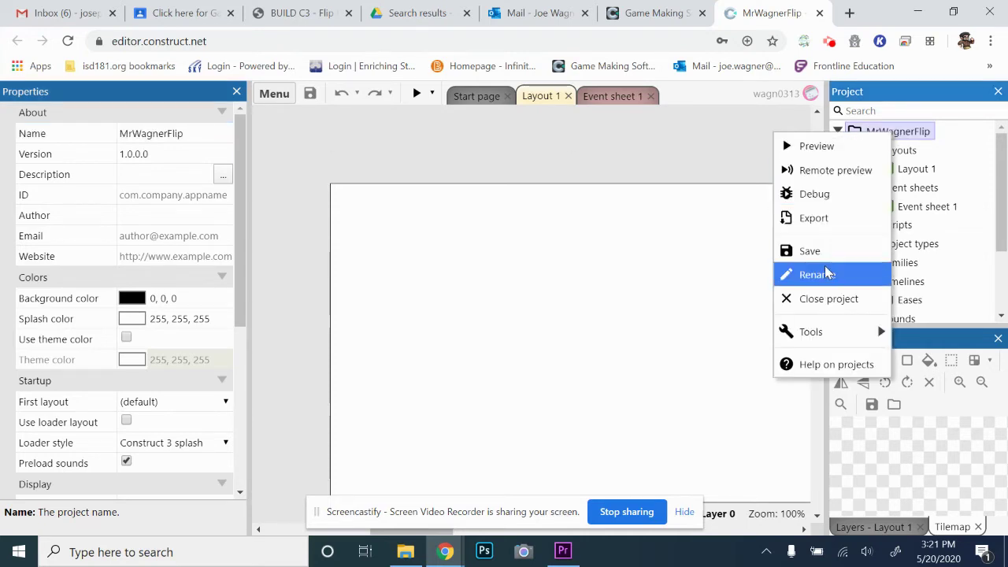
{"action": "left_click", "coordinate": [756, 144]}
{"action": "left_click", "coordinate": [890, 134]}
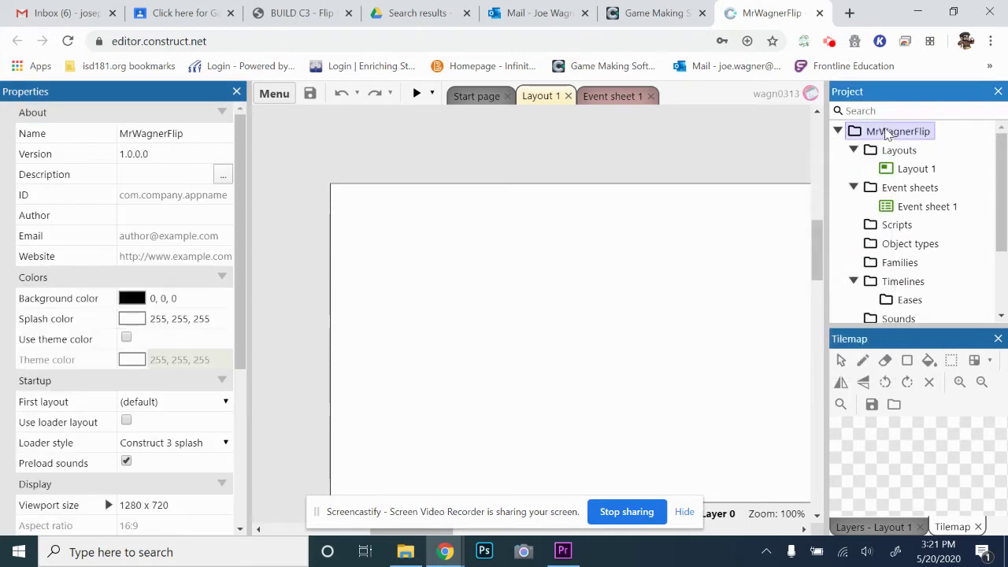
{"action": "left_click", "coordinate": [890, 134]}
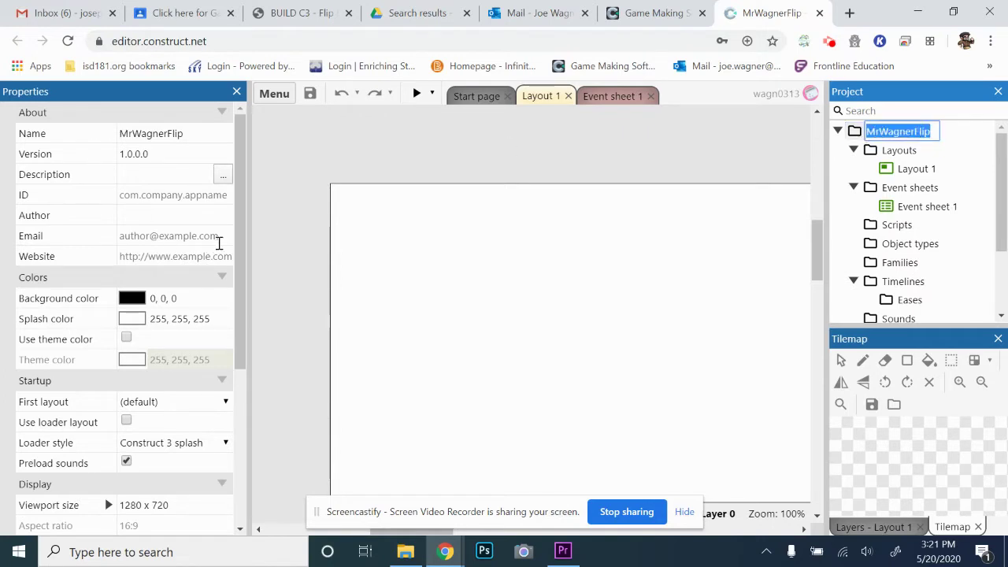
{"action": "left_click_drag", "start_coordinate": [242, 249], "coordinate": [237, 381]}
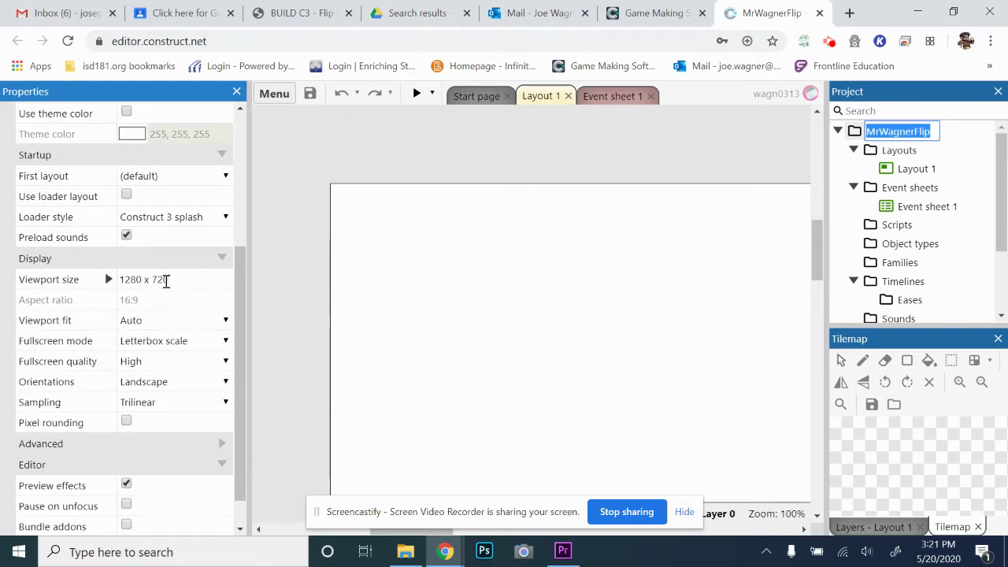
{"action": "left_click", "coordinate": [968, 137]}
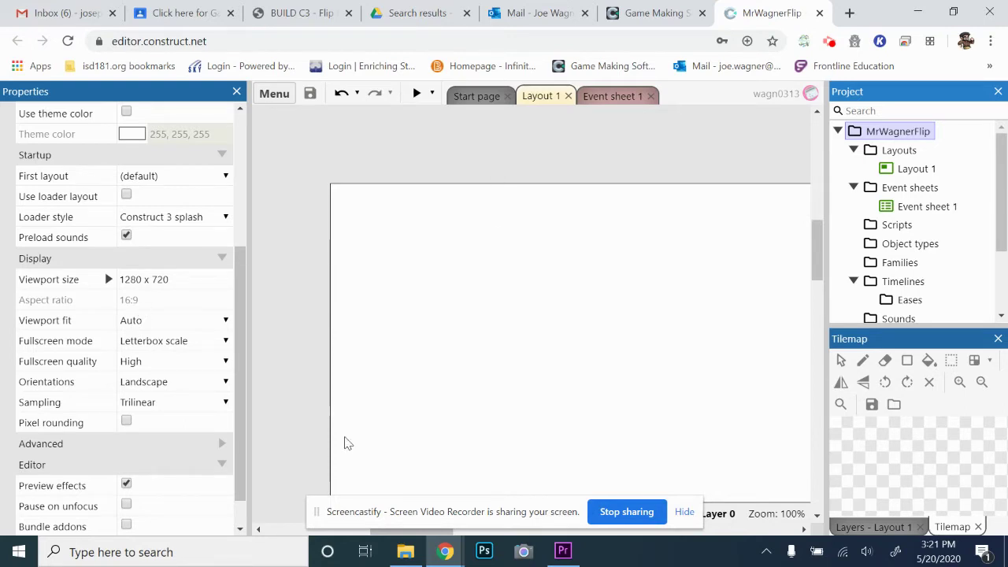
{"action": "left_click", "coordinate": [683, 513]}
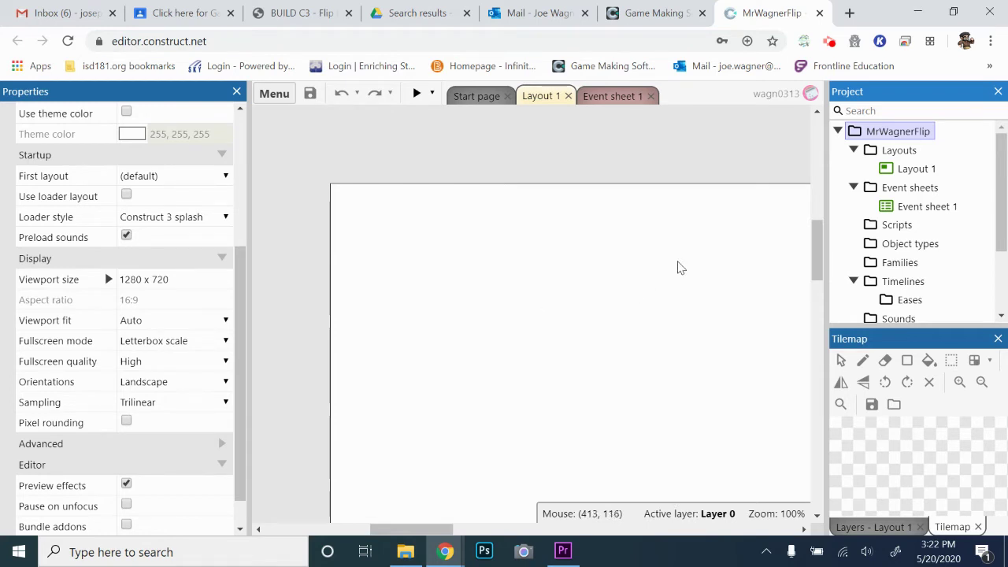
{"action": "left_click", "coordinate": [912, 170]}
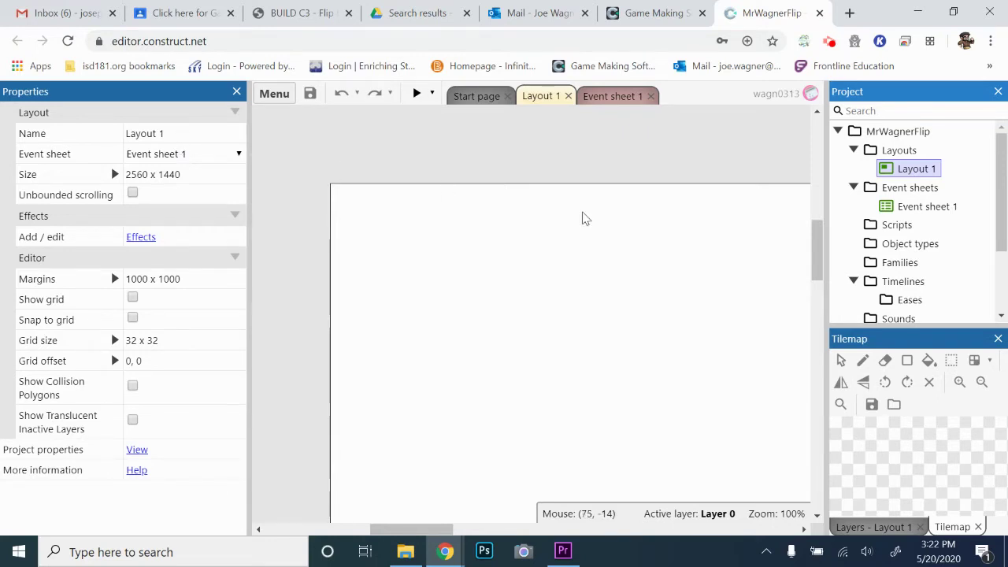
Rename Layout 1 to Level1 through its Project bar options
{"action": "right_click", "coordinate": [868, 172]}
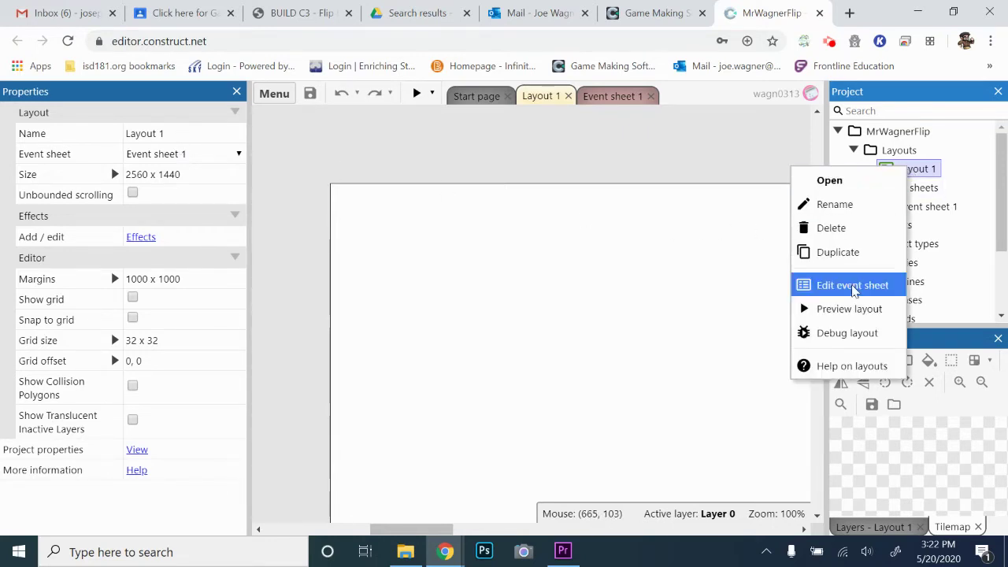
{"action": "left_click", "coordinate": [835, 208]}
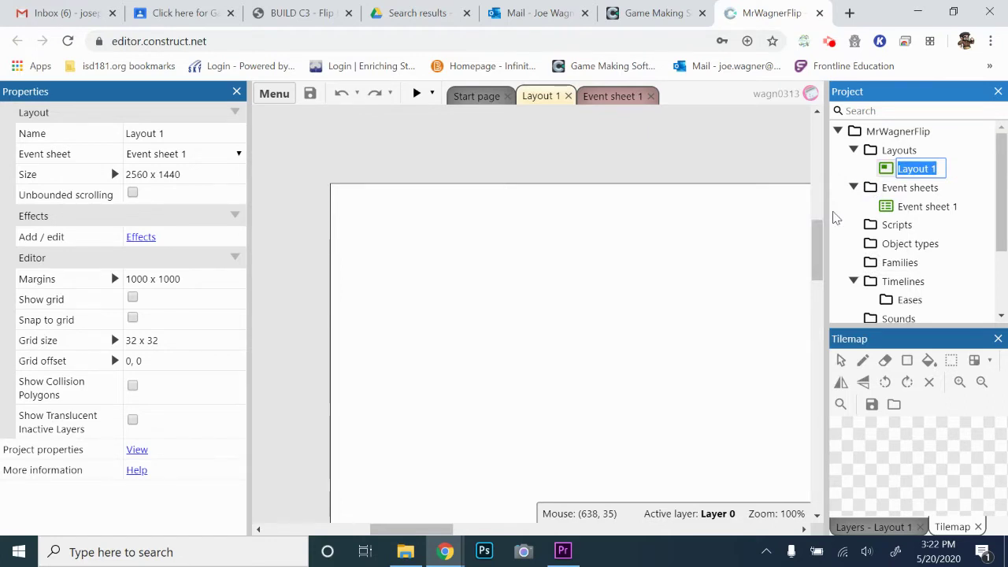
{"action": "type", "text": "Level"}
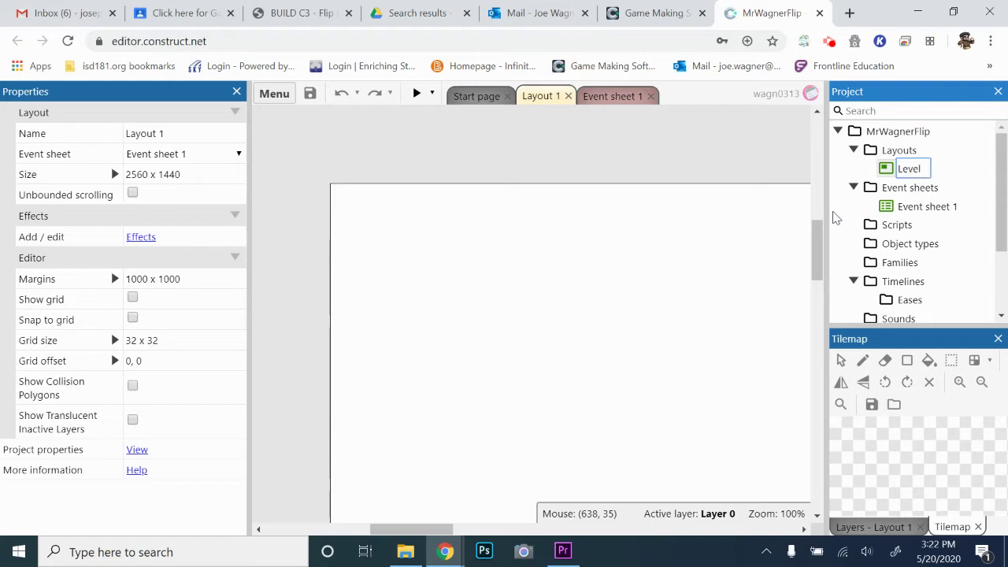
{"action": "type", "text": "1"}
{"action": "key", "text": "Return"}
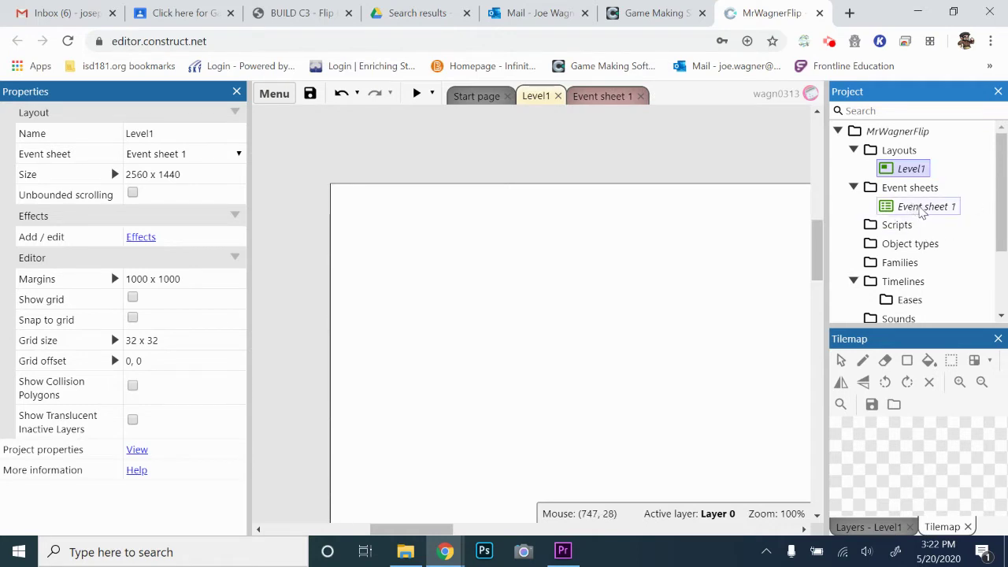
Rename Event sheet 1 to esGame and confirm Level1 now links to it
{"action": "right_click", "coordinate": [921, 213]}
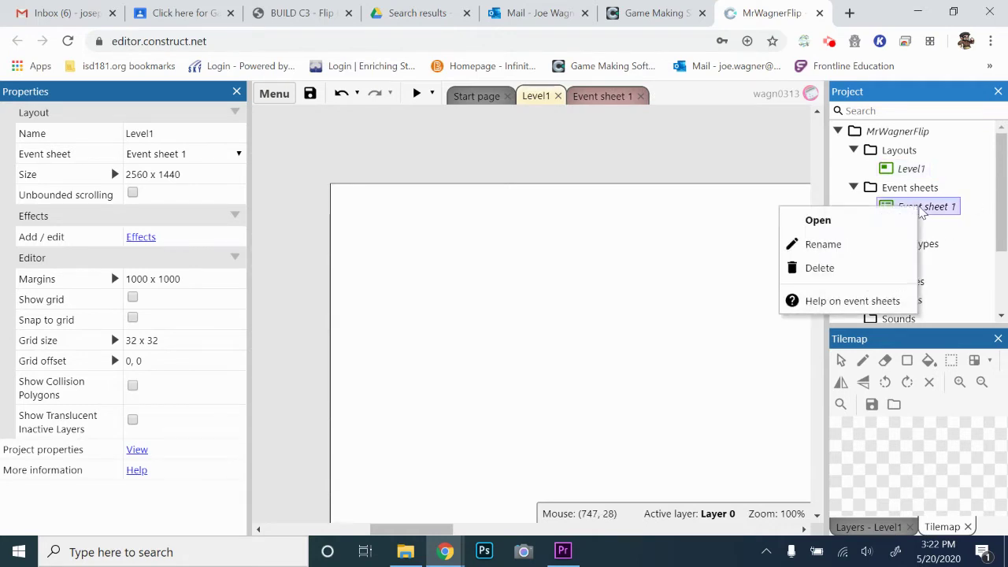
{"action": "left_click", "coordinate": [851, 244]}
{"action": "type", "text": "esGa"}
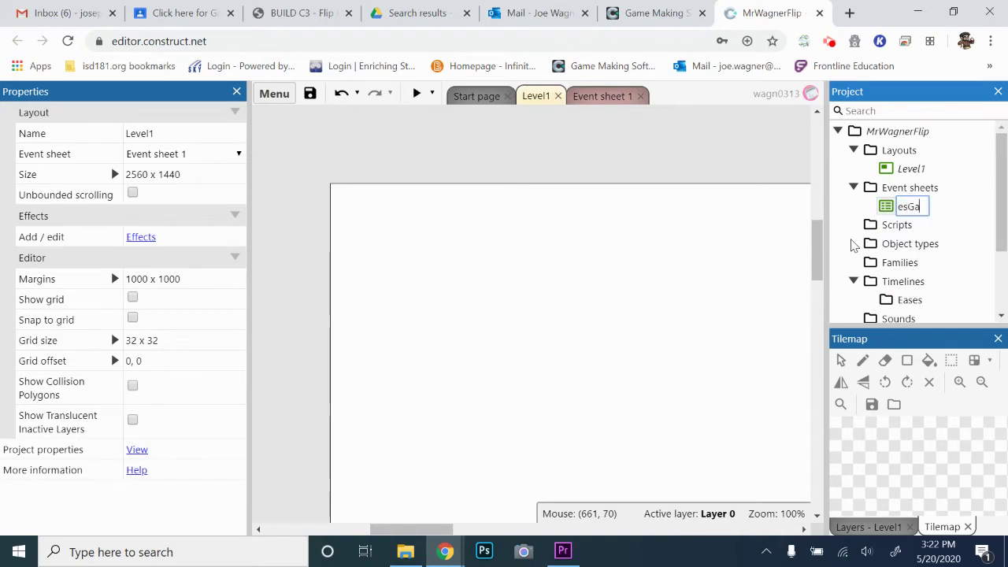
{"action": "type", "text": "me"}
{"action": "left_click", "coordinate": [968, 211]}
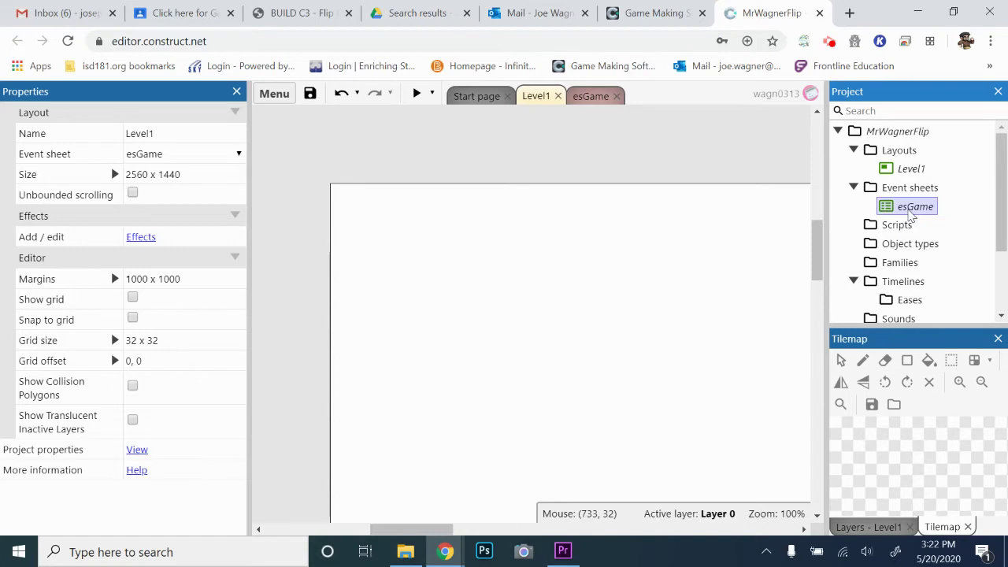
{"action": "left_click", "coordinate": [908, 170]}
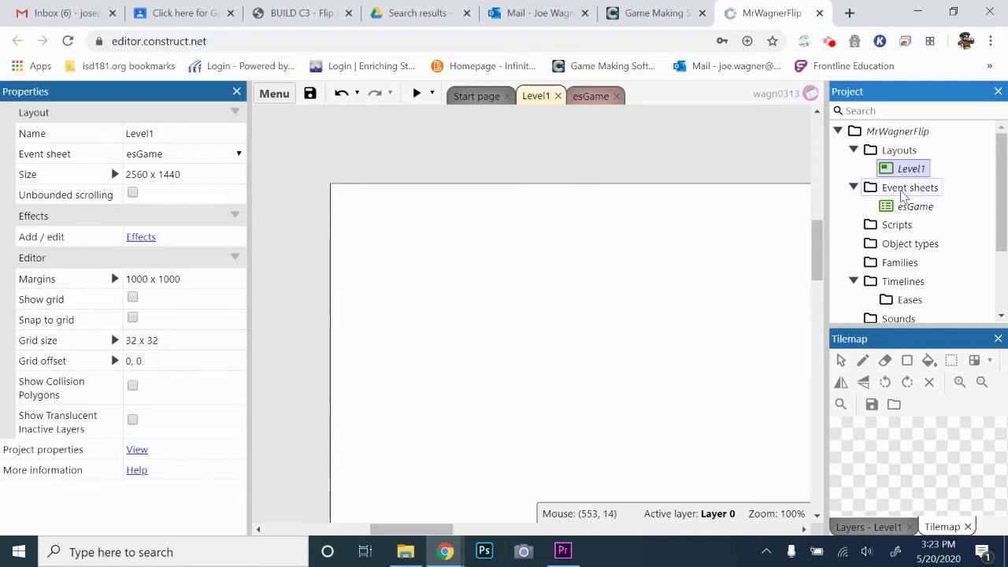
{"action": "left_click", "coordinate": [903, 133]}
{"action": "left_click", "coordinate": [905, 171]}
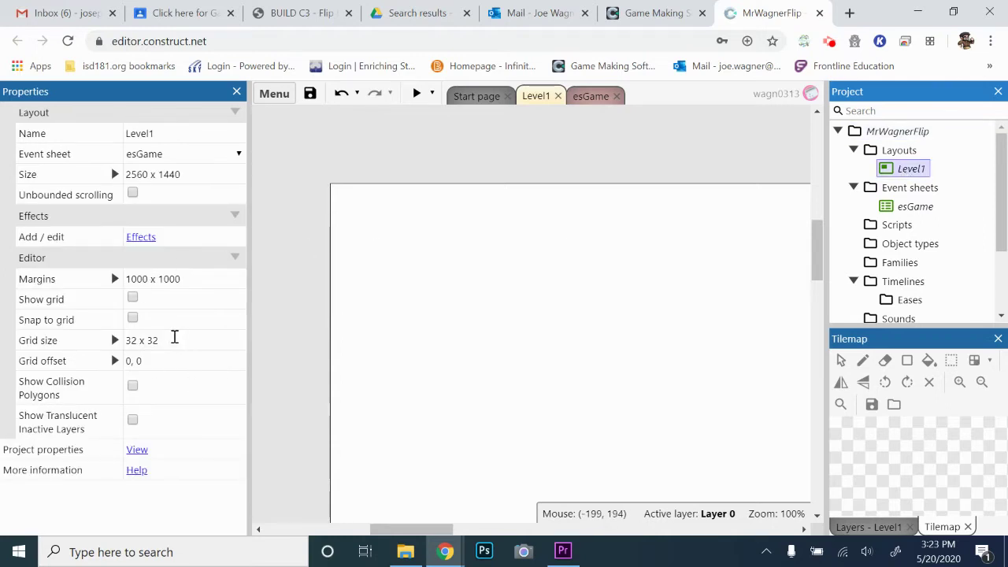
Keep esGame as Level1's event sheet and change its size from 2560 x 1440 to 1280 x 720
{"action": "left_click", "coordinate": [197, 174]}
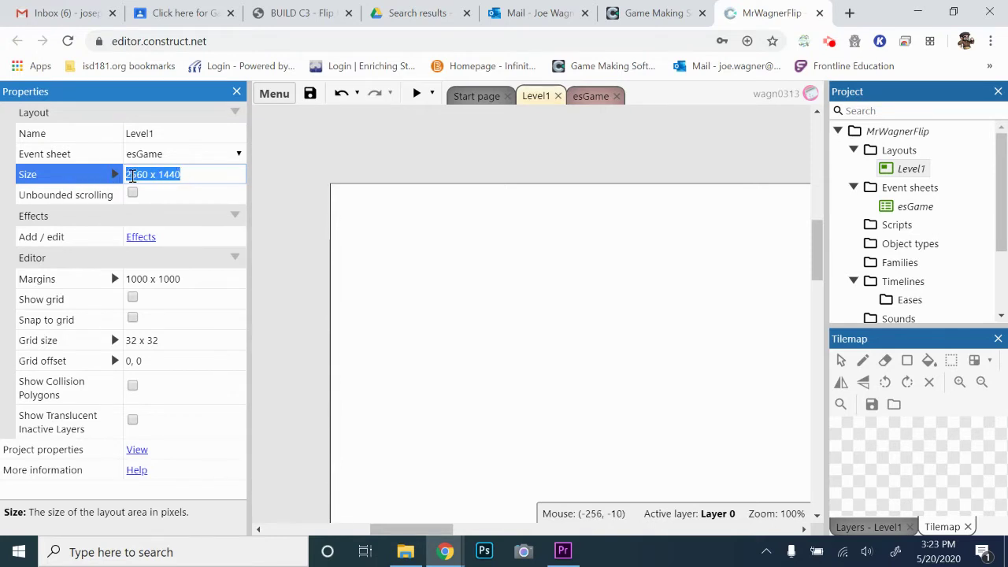
{"action": "left_click", "coordinate": [160, 133]}
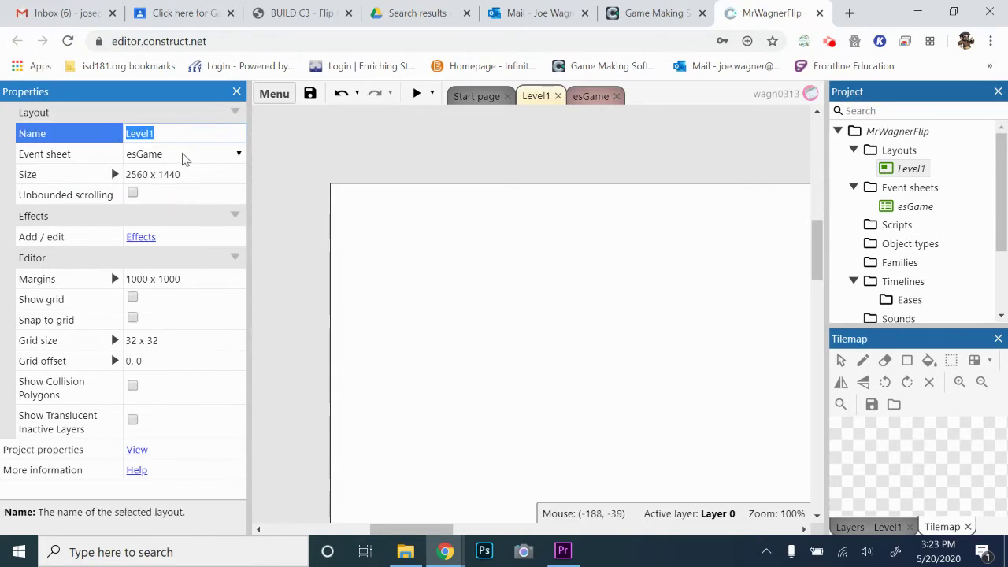
{"action": "left_click", "coordinate": [183, 155]}
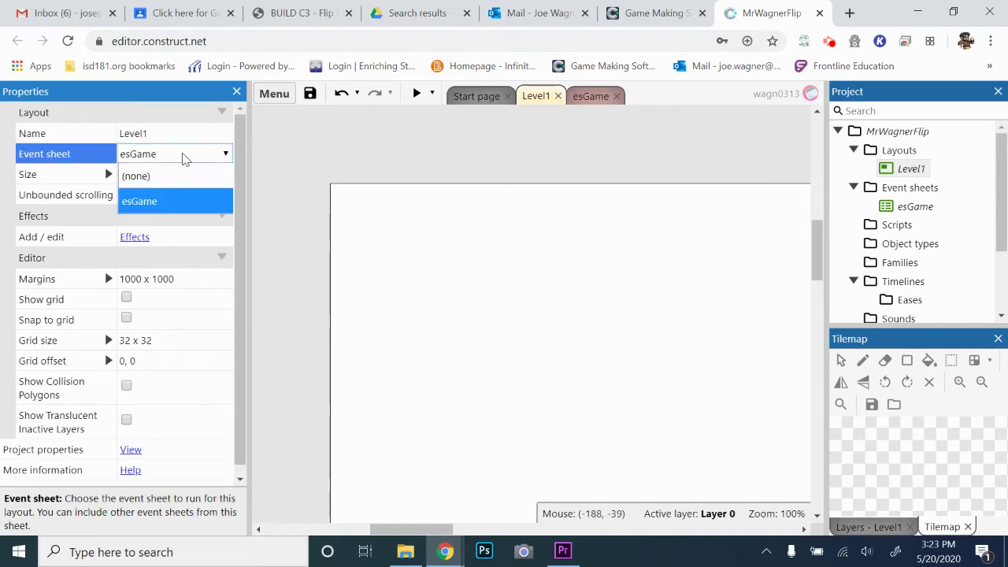
{"action": "left_click", "coordinate": [183, 158]}
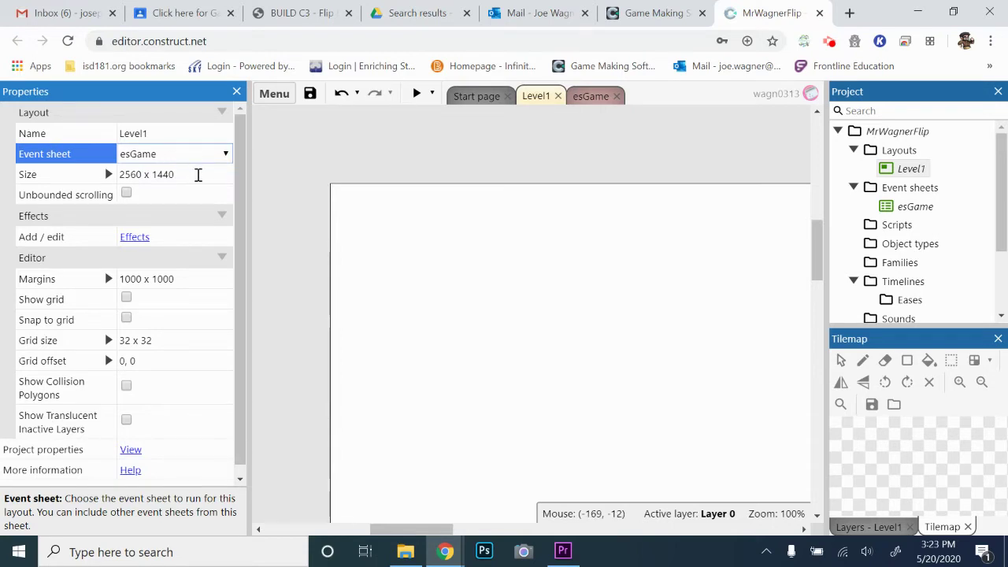
{"action": "left_click", "coordinate": [198, 174]}
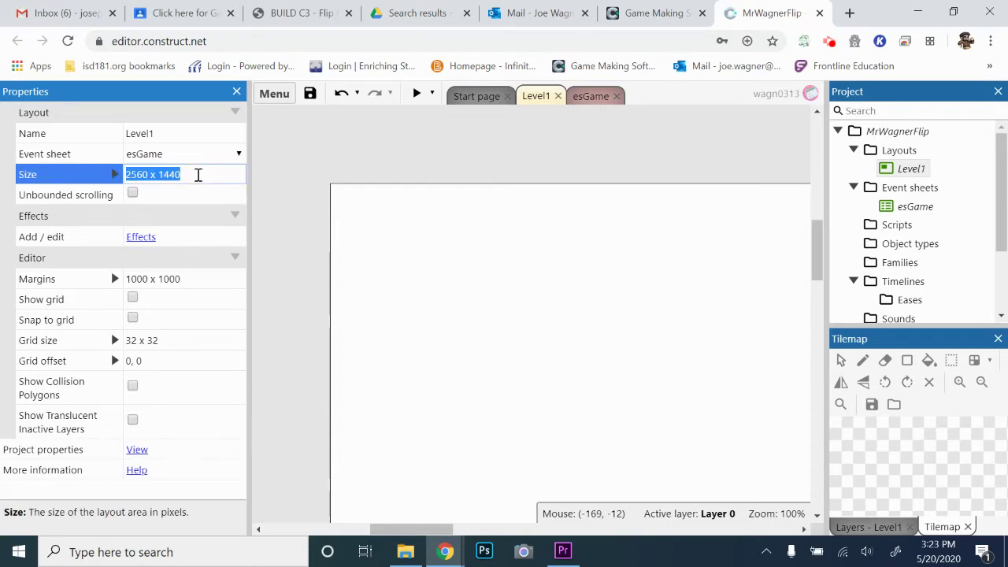
{"action": "type", "text": "12"}
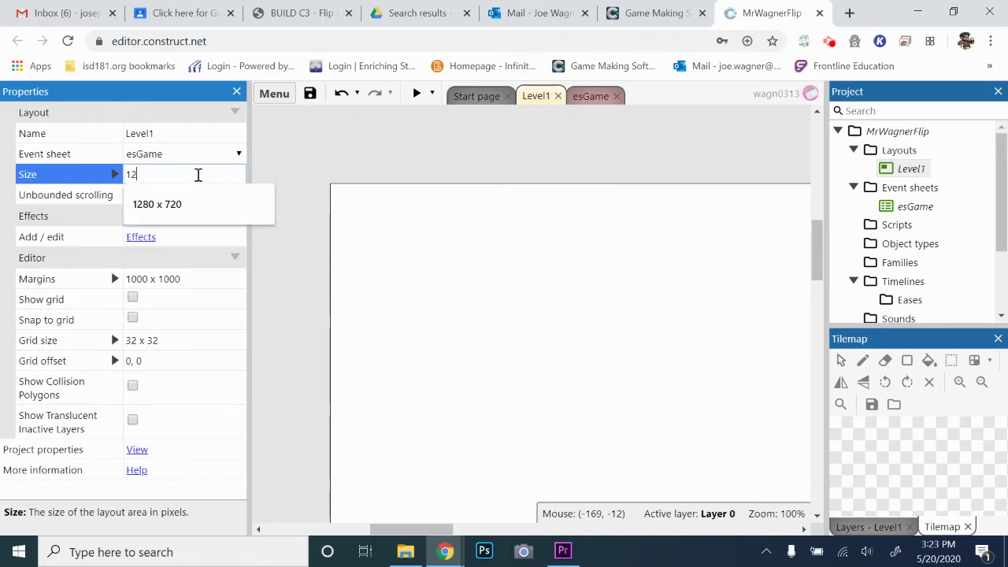
{"action": "left_click", "coordinate": [196, 206]}
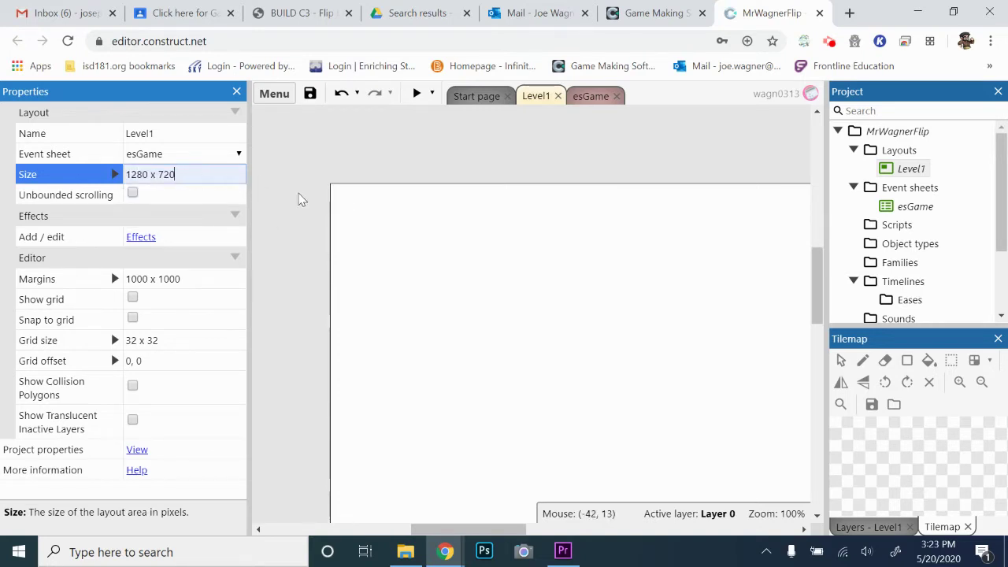
{"action": "left_click", "coordinate": [302, 199]}
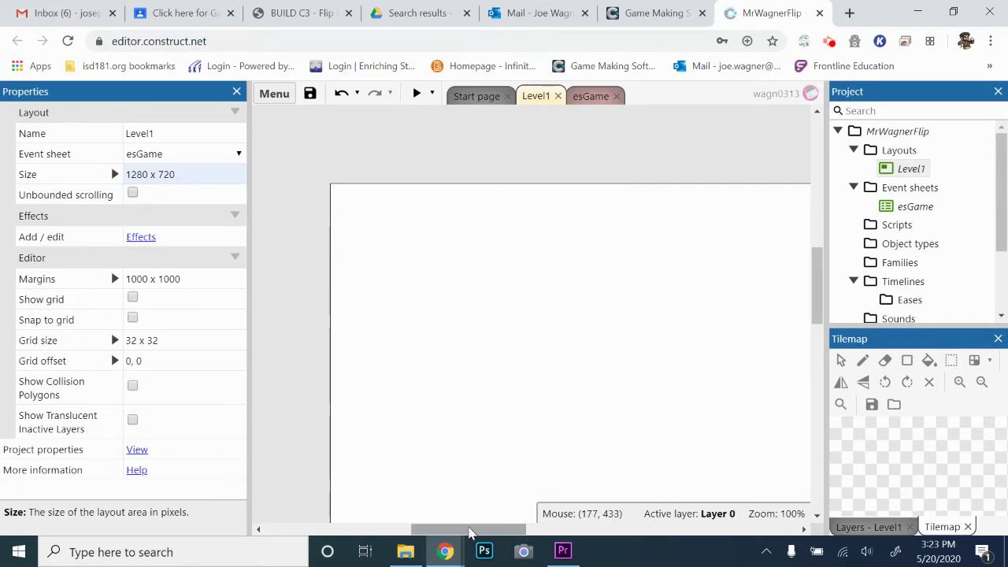
{"action": "left_click_drag", "start_coordinate": [471, 532], "coordinate": [484, 533]}
{"action": "scroll", "coordinate": [528, 417], "scroll_direction": "down", "scroll_amount": 1}
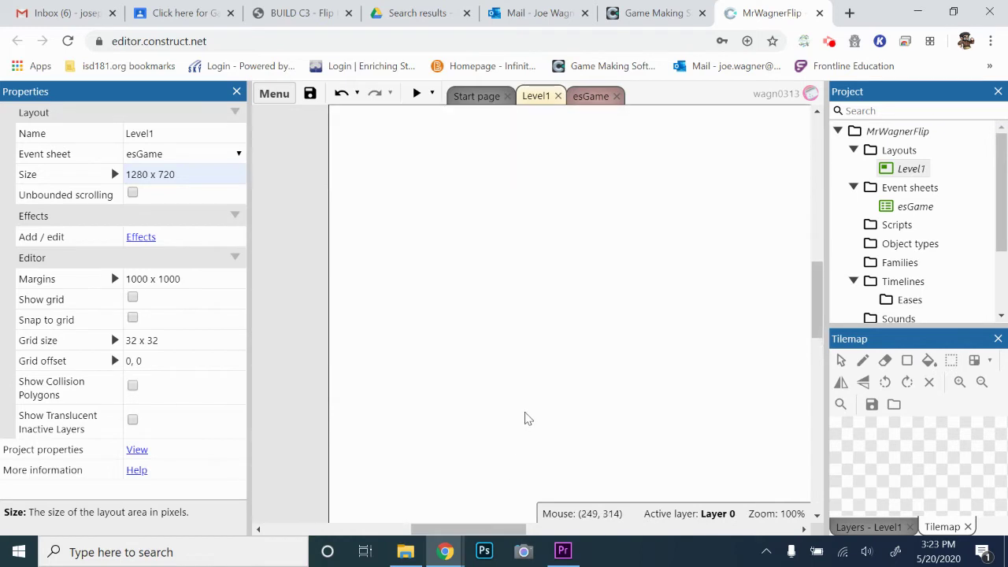
{"action": "scroll", "coordinate": [532, 415], "scroll_direction": "down", "scroll_amount": 1}
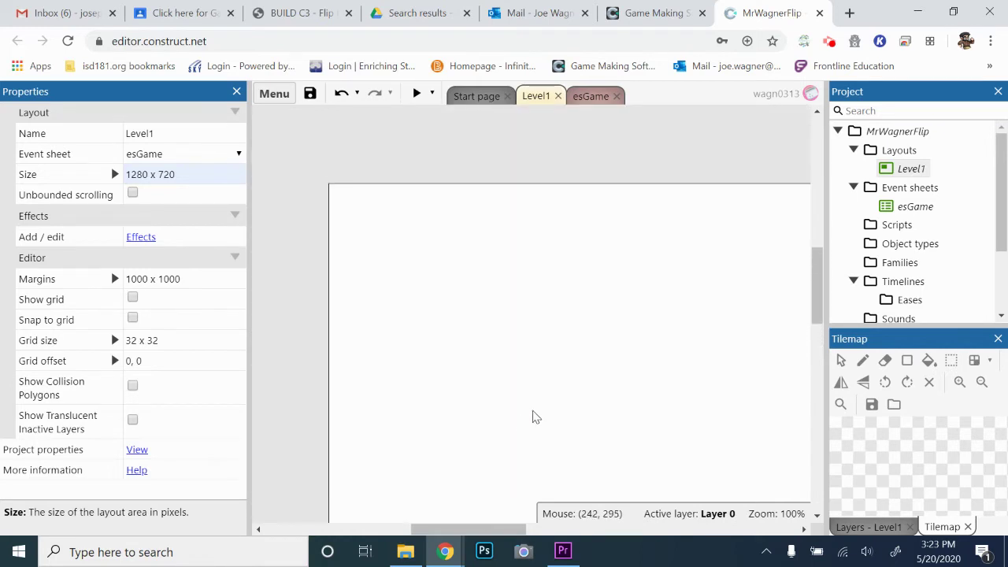
Bring up the Add new object type chooser from the Object types options
{"action": "double_click", "coordinate": [296, 332]}
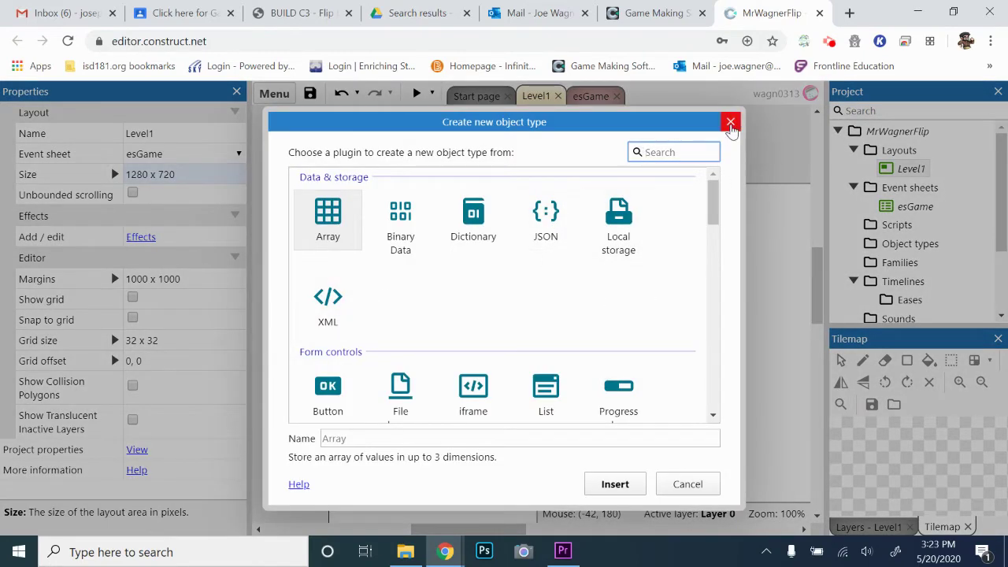
{"action": "left_click", "coordinate": [730, 121]}
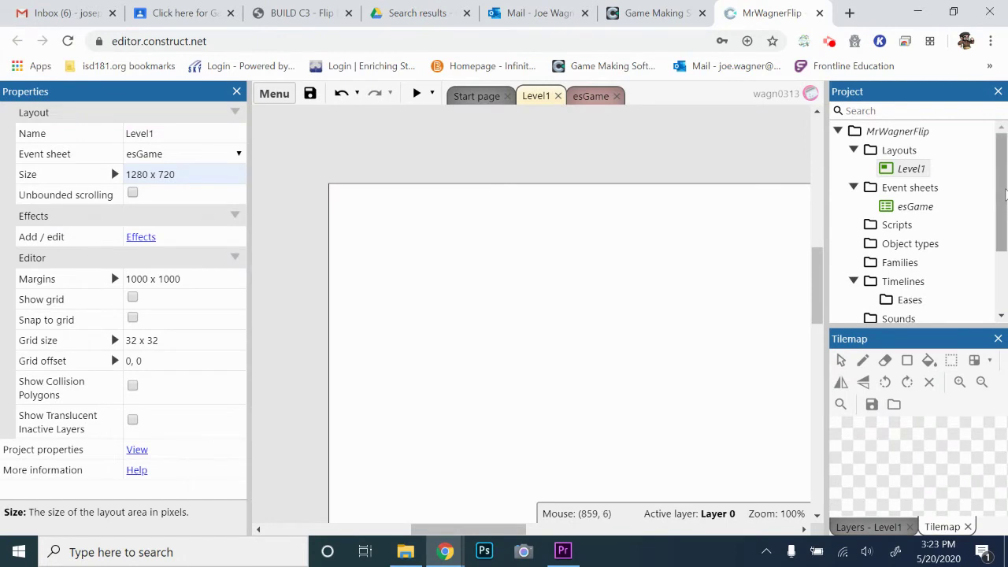
{"action": "mouse_move", "coordinate": [1004, 193]}
{"action": "left_mouse_down"}
{"action": "mouse_move", "coordinate": [1005, 245]}
{"action": "mouse_move", "coordinate": [1005, 203]}
{"action": "left_mouse_up"}
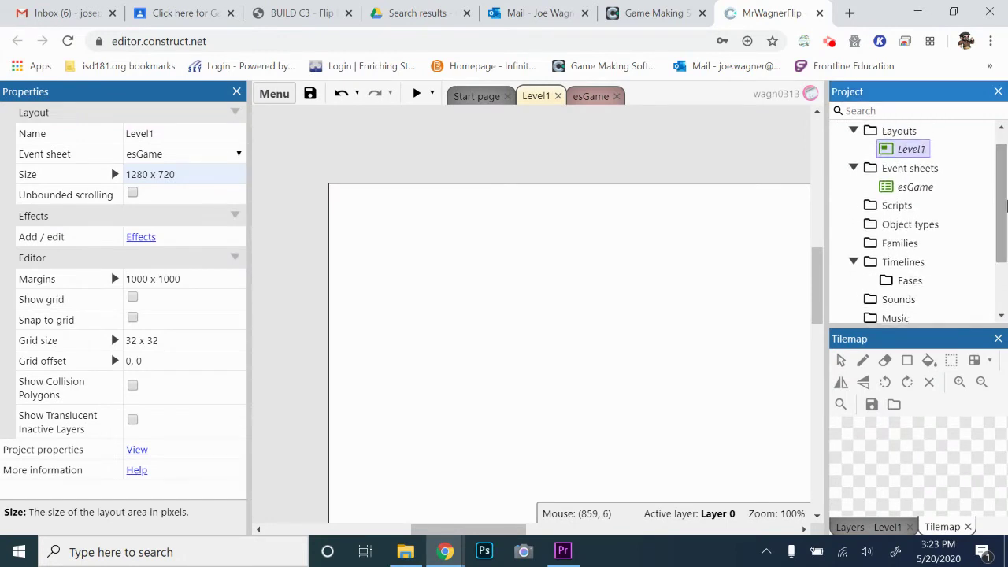
{"action": "right_click", "coordinate": [879, 229]}
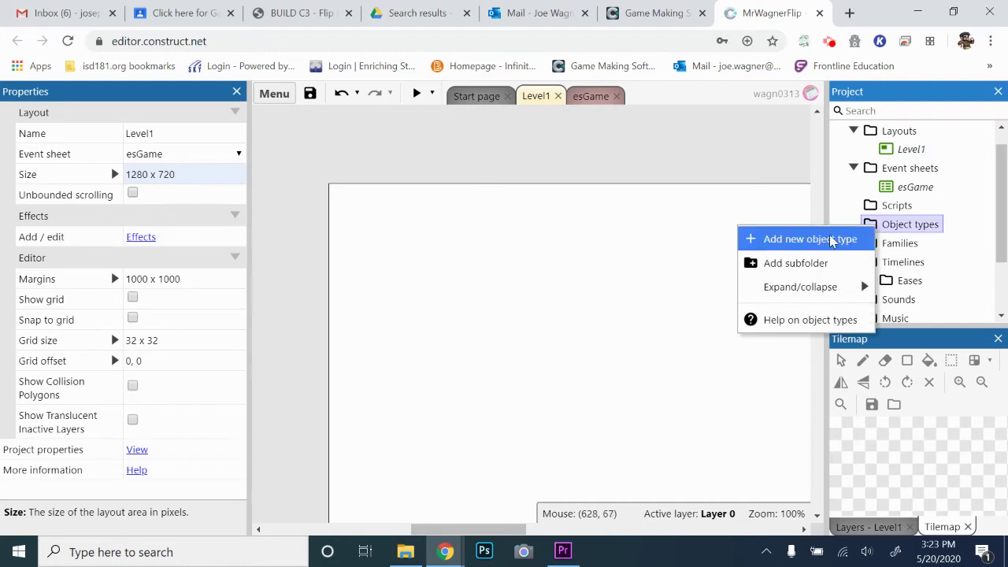
{"action": "left_click", "coordinate": [794, 241]}
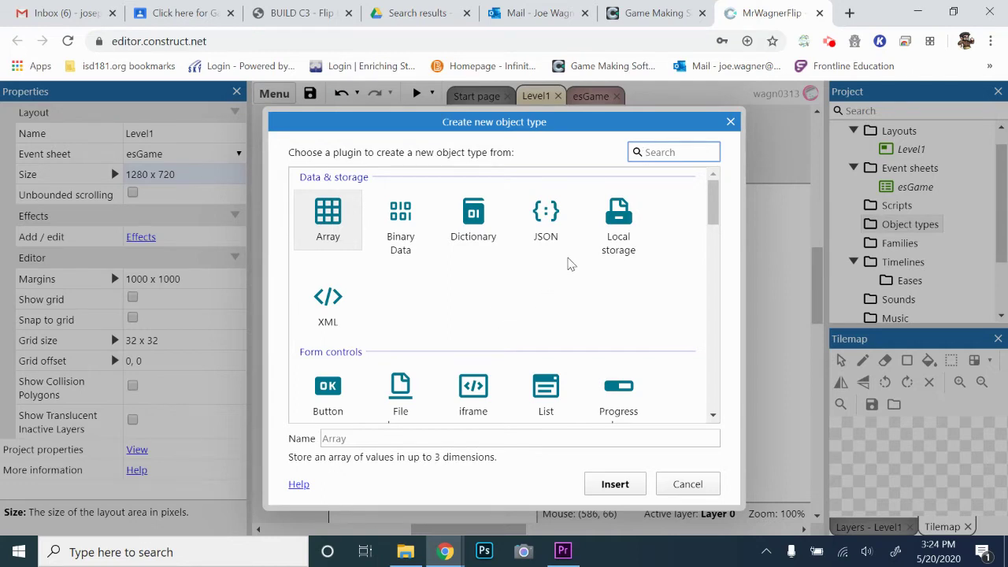
Search 'tile' and insert a Tiled Background object named Level1BG
{"action": "scroll", "coordinate": [569, 263], "scroll_direction": "down", "scroll_amount": 1}
{"action": "scroll", "coordinate": [581, 247], "scroll_direction": "up", "scroll_amount": 1}
{"action": "scroll", "coordinate": [611, 291], "scroll_direction": "down", "scroll_amount": 4}
{"action": "scroll", "coordinate": [604, 288], "scroll_direction": "up", "scroll_amount": 4}
{"action": "left_click", "coordinate": [666, 153]}
{"action": "type", "text": "tile"}
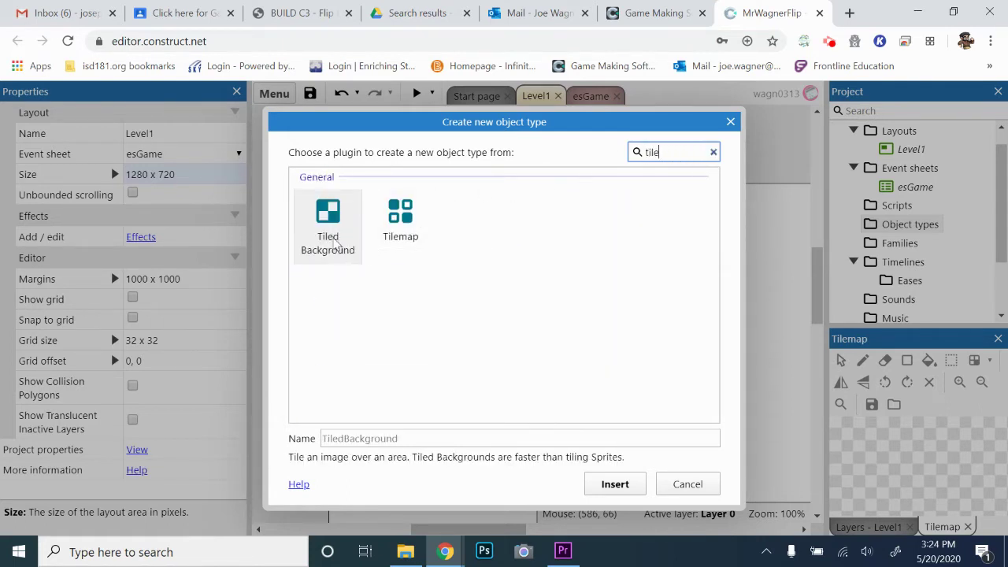
{"action": "left_click", "coordinate": [336, 228]}
{"action": "left_click", "coordinate": [401, 438]}
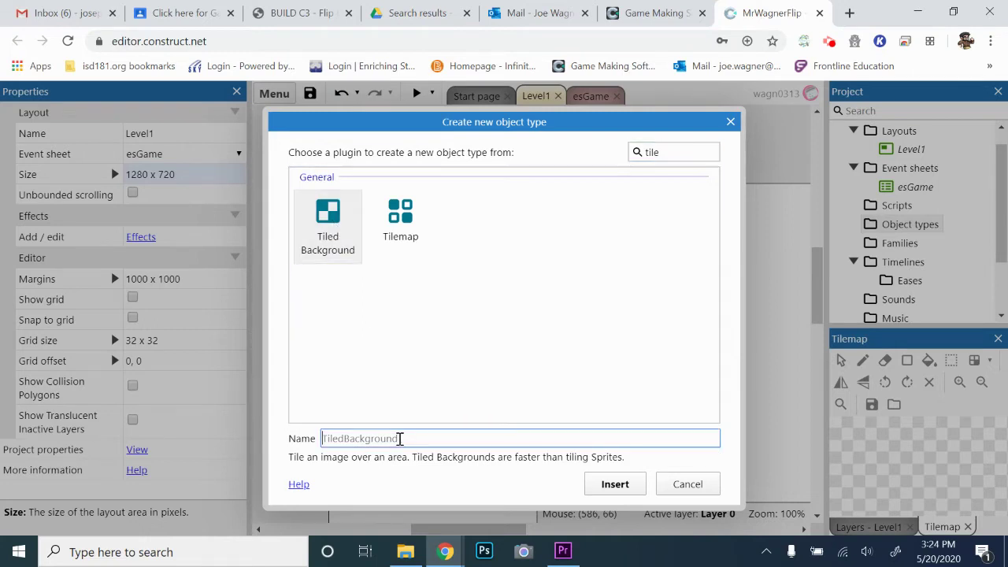
{"action": "type", "text": "Level1BG"}
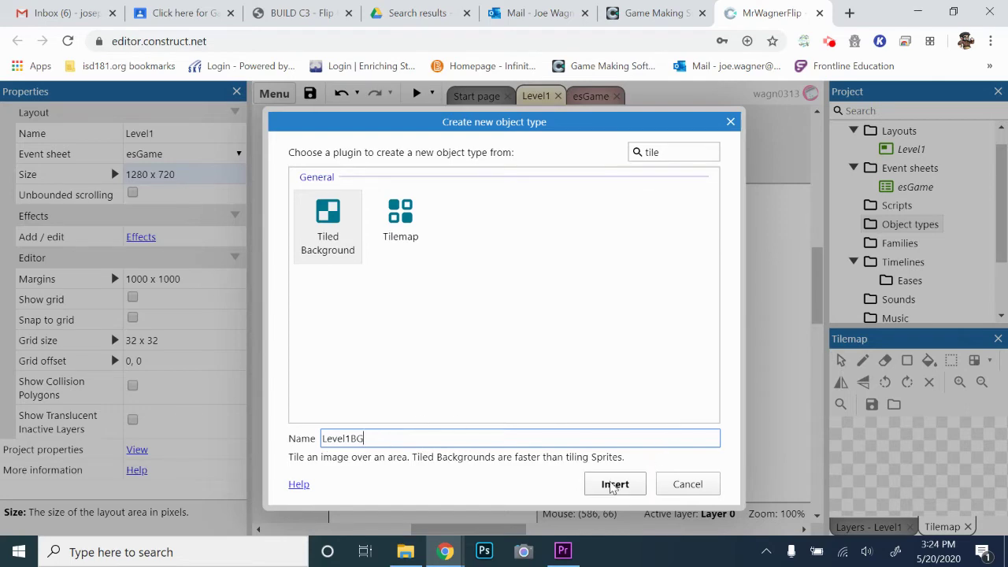
{"action": "left_click", "coordinate": [615, 485]}
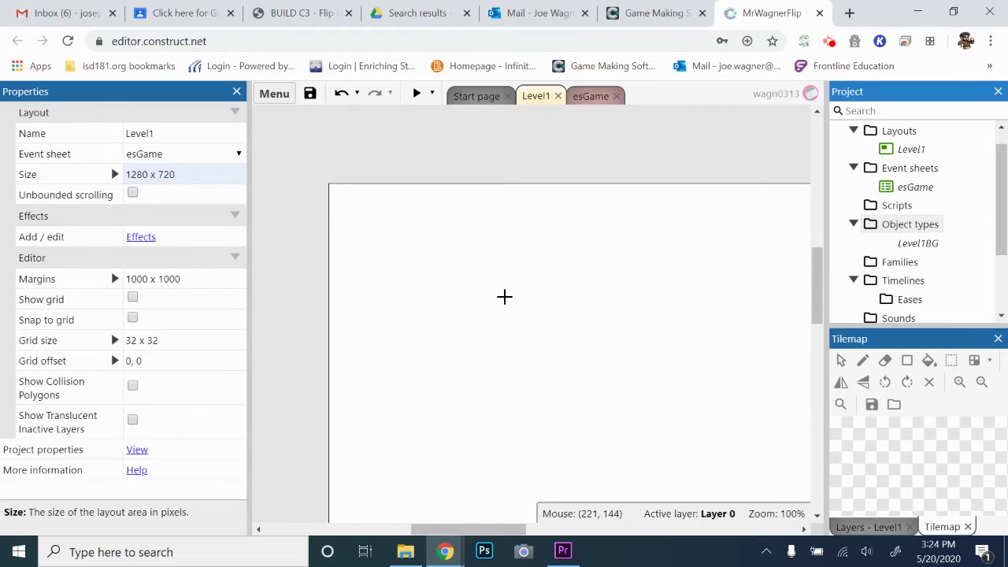
Place Level1BG on the layout and begin loading its texture from an image file
{"action": "left_click", "coordinate": [507, 295]}
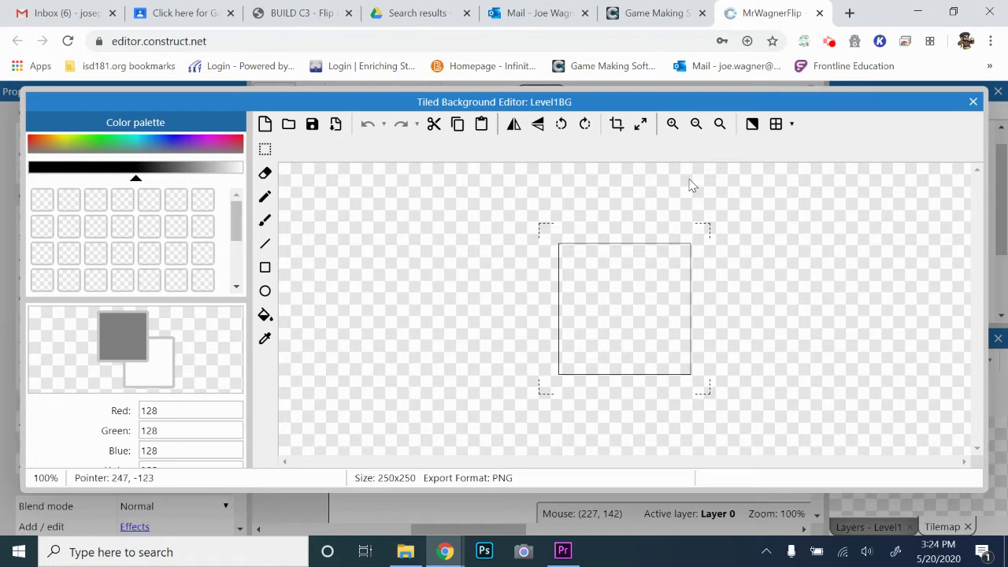
{"action": "left_click", "coordinate": [288, 124]}
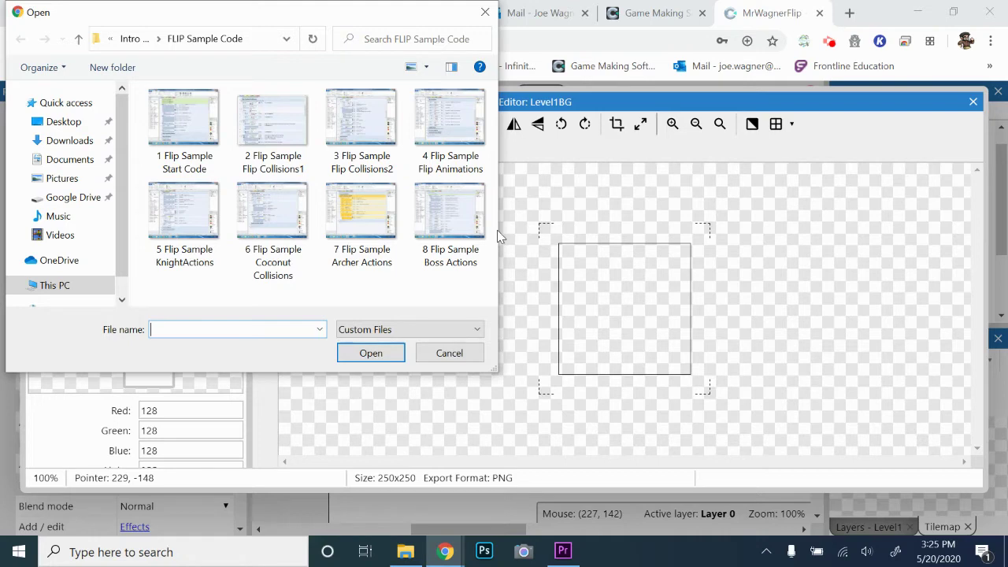
Browse to OldDesktop > Intro To Game Design Assets 2020 > Flip the Robot Monkey Assets > Images
{"action": "left_click", "coordinate": [63, 122]}
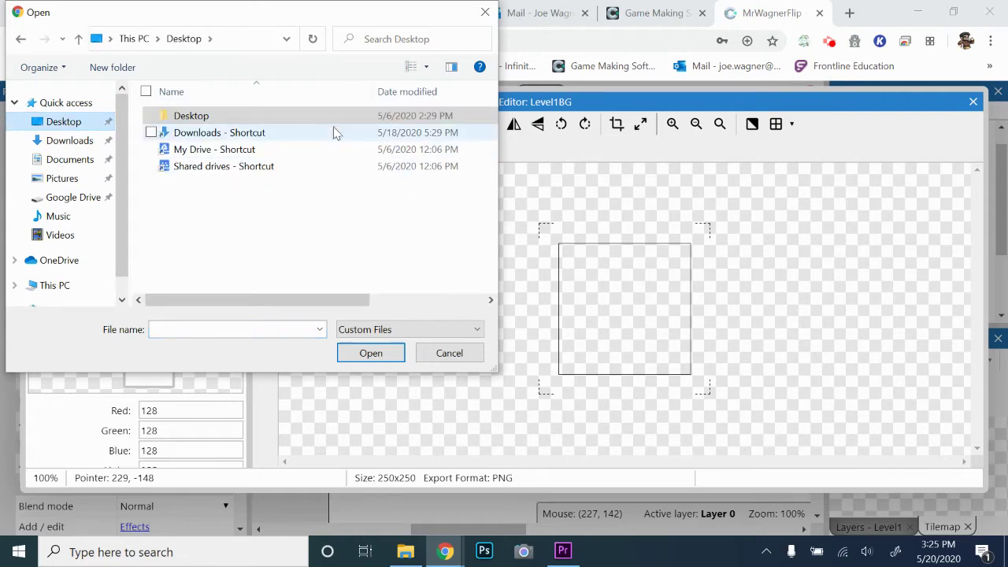
{"action": "double_click", "coordinate": [192, 117]}
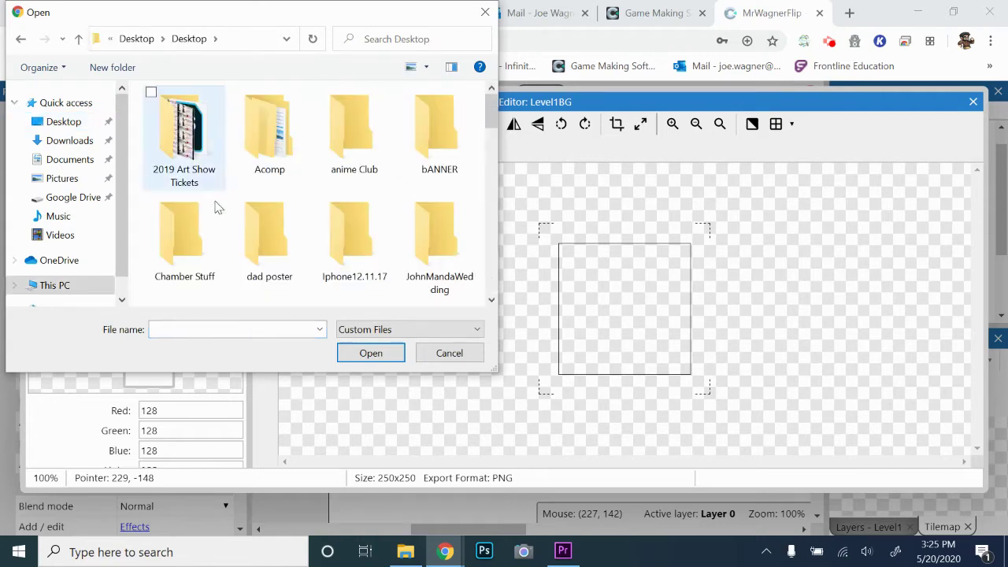
{"action": "scroll", "coordinate": [350, 194], "scroll_direction": "down", "scroll_amount": 2}
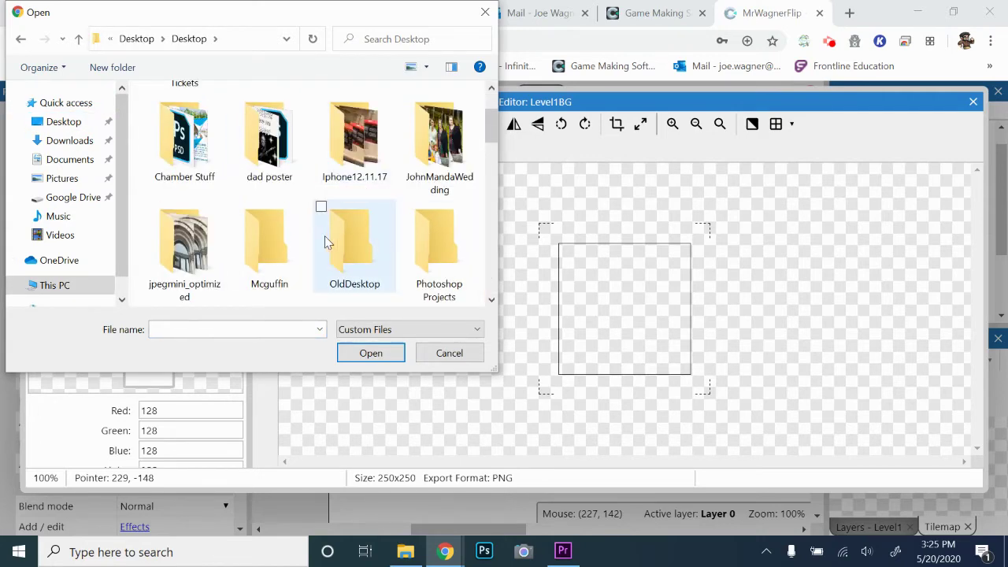
{"action": "scroll", "coordinate": [315, 235], "scroll_direction": "up", "scroll_amount": 2}
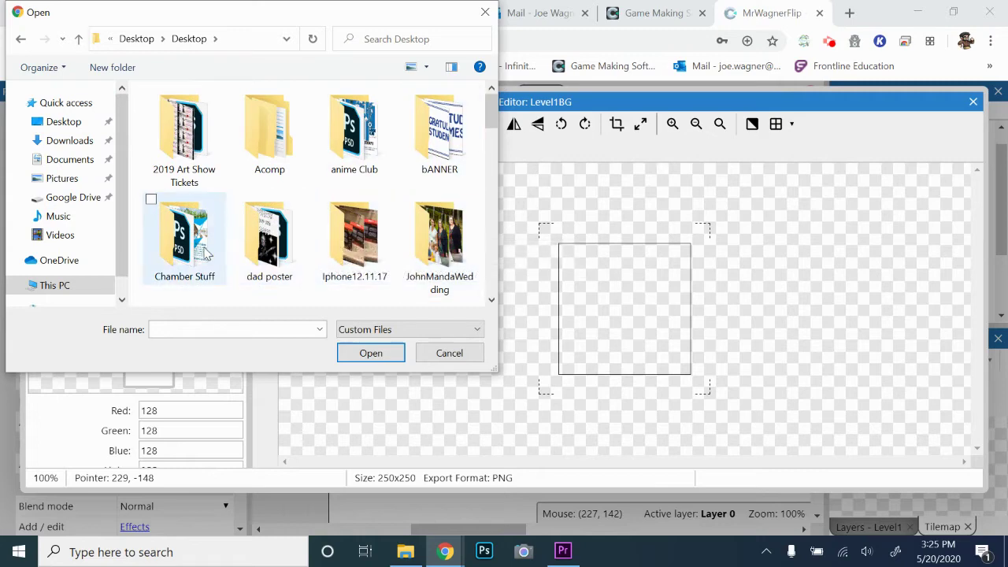
{"action": "scroll", "coordinate": [355, 251], "scroll_direction": "down", "scroll_amount": 2}
{"action": "scroll", "coordinate": [354, 251], "scroll_direction": "up", "scroll_amount": 3}
{"action": "scroll", "coordinate": [355, 251], "scroll_direction": "down", "scroll_amount": 3}
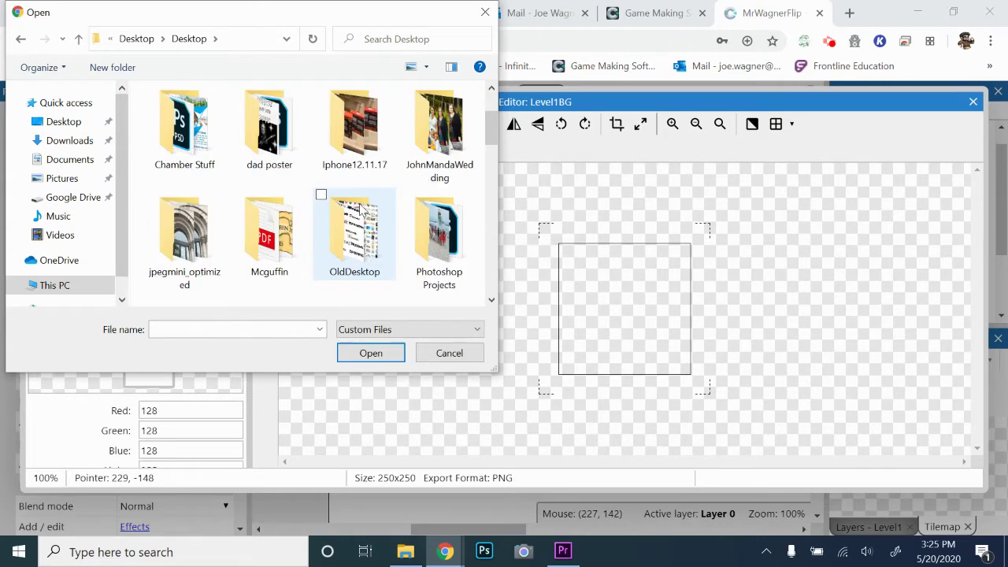
{"action": "double_click", "coordinate": [356, 246]}
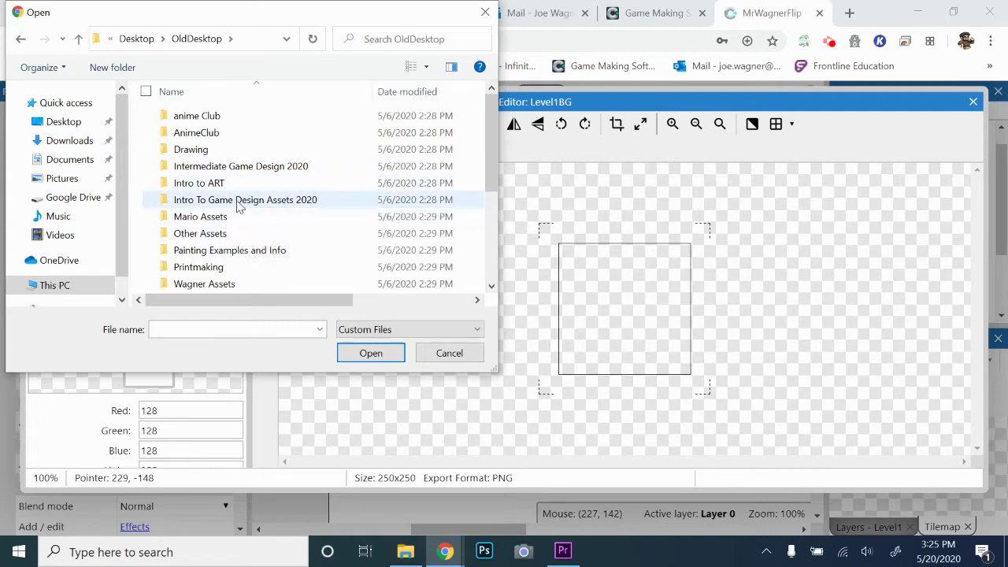
{"action": "double_click", "coordinate": [238, 201]}
{"action": "double_click", "coordinate": [217, 166]}
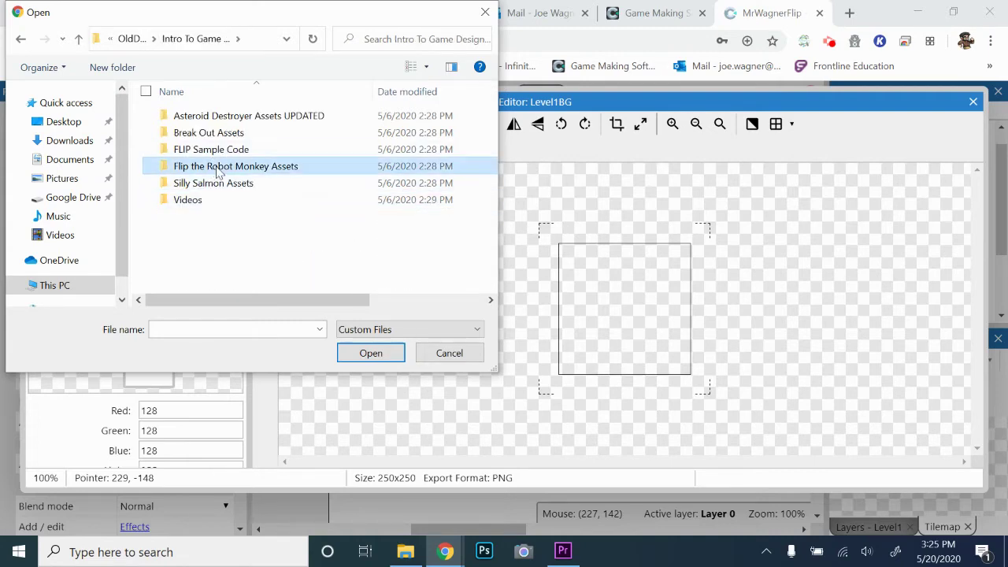
{"action": "double_click", "coordinate": [188, 117]}
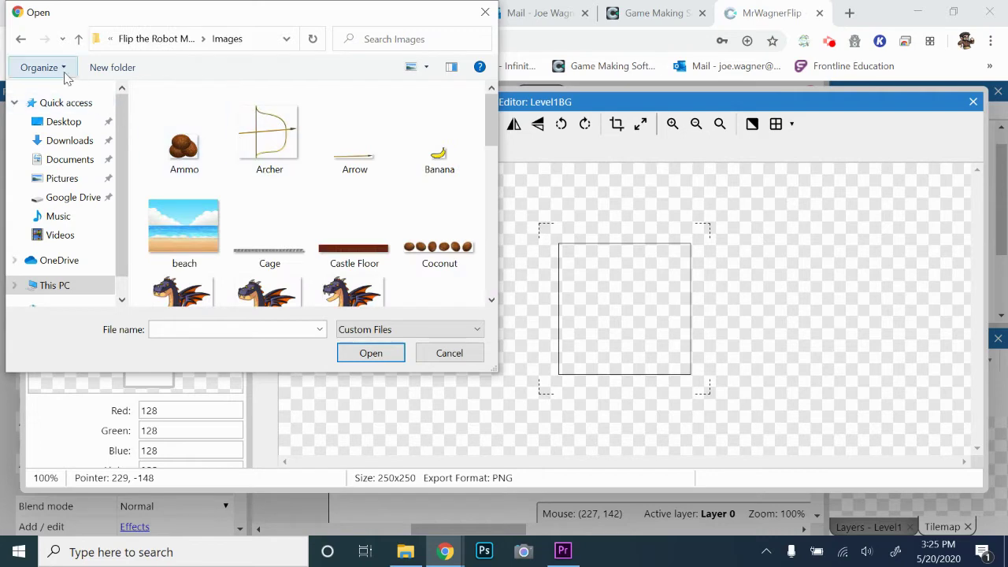
{"action": "left_click", "coordinate": [21, 39]}
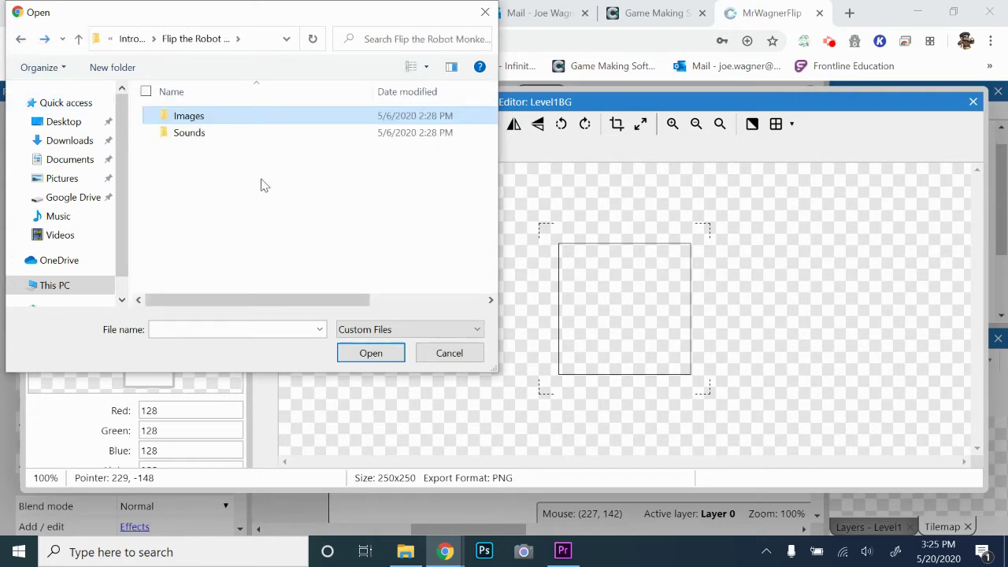
{"action": "double_click", "coordinate": [195, 120]}
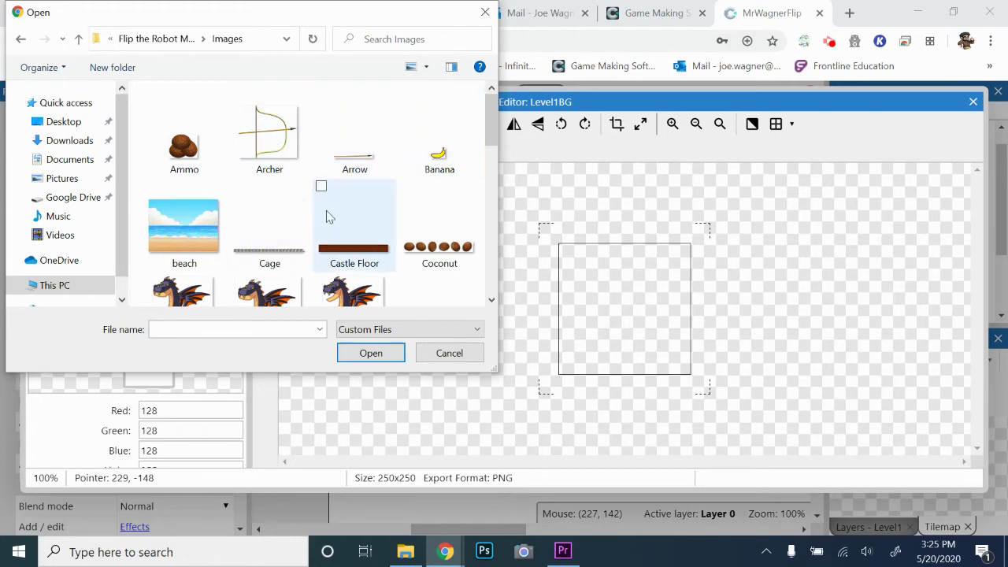
Show files as large icons and load Level1Background as the 1280x720 texture
{"action": "left_click", "coordinate": [428, 72]}
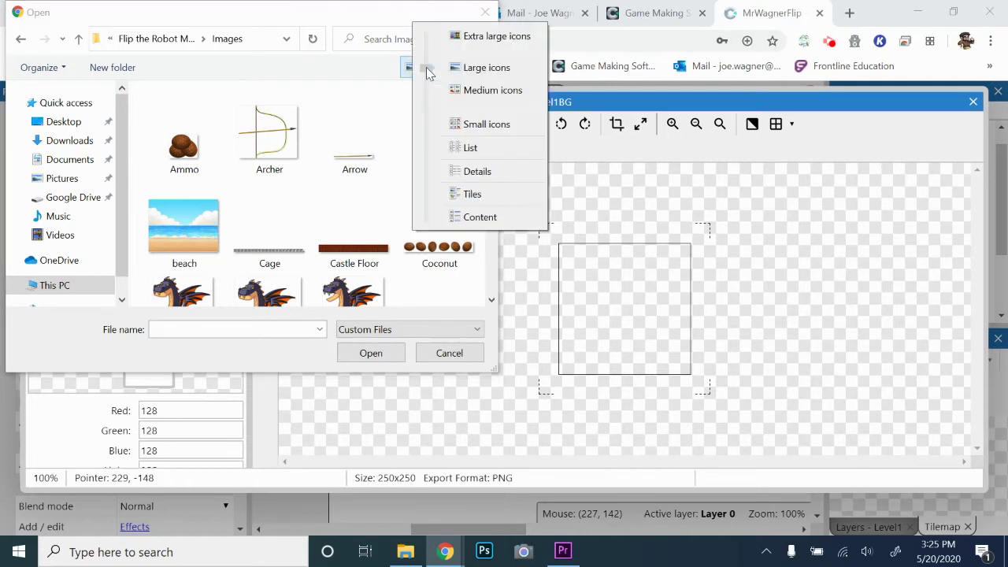
{"action": "left_click", "coordinate": [480, 70]}
{"action": "left_click_drag", "start_coordinate": [488, 131], "coordinate": [470, 253]}
{"action": "double_click", "coordinate": [438, 175]}
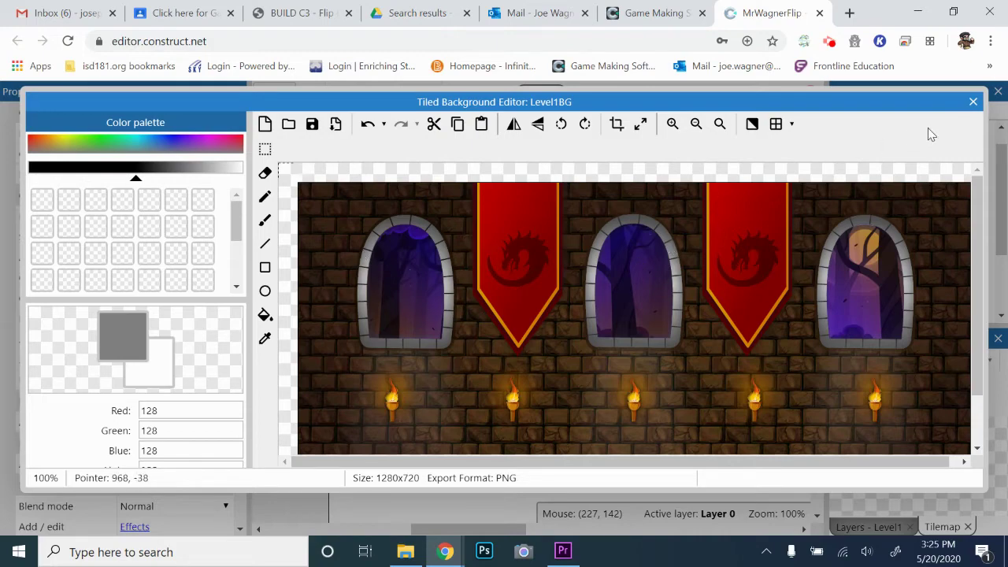
Close the image editor, move Level1BG toward the top-left, and start enlarging it
{"action": "left_click", "coordinate": [973, 103]}
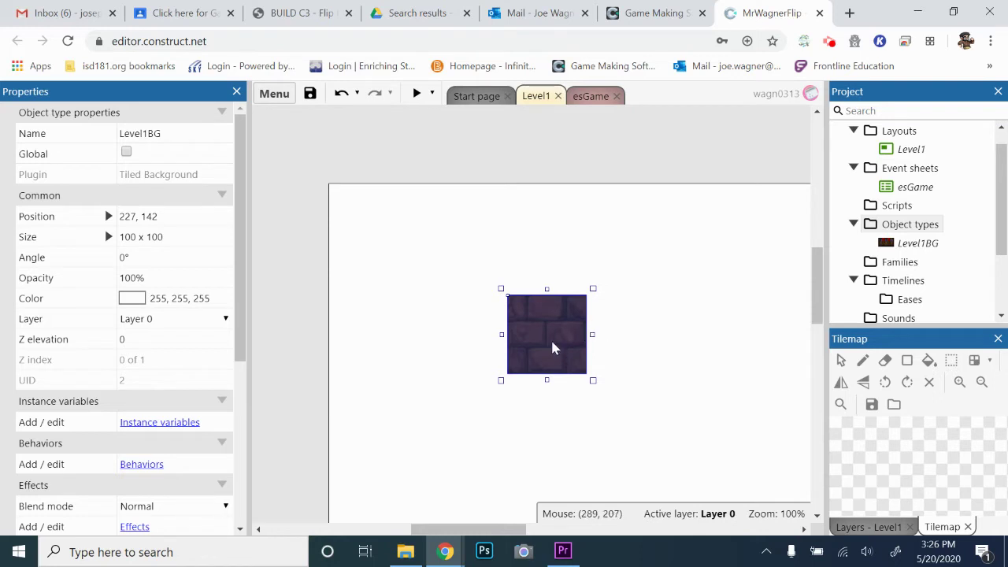
{"action": "left_click_drag", "start_coordinate": [552, 347], "coordinate": [457, 253]}
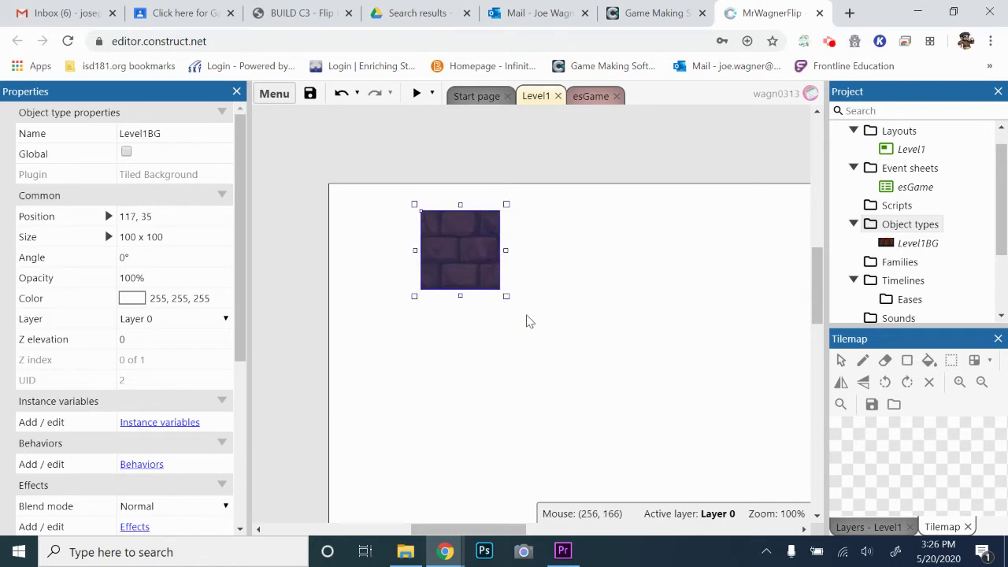
{"action": "left_click_drag", "start_coordinate": [512, 295], "coordinate": [631, 376]}
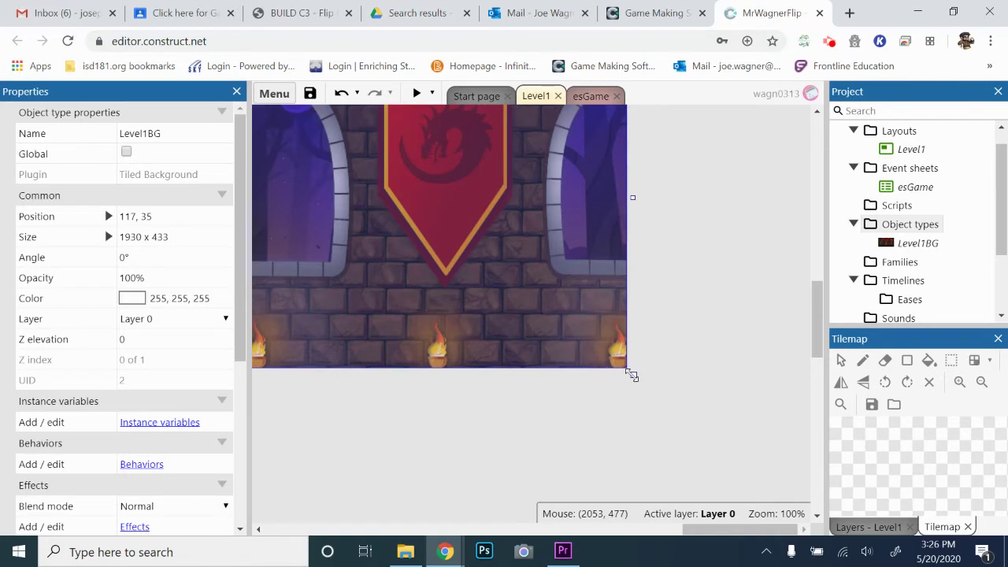
Align Level1BG to the layout's top-left corner and stretch it to about 1281 x 720
{"action": "scroll", "coordinate": [632, 375], "scroll_direction": "down", "scroll_amount": 6, "text": "ctrl"}
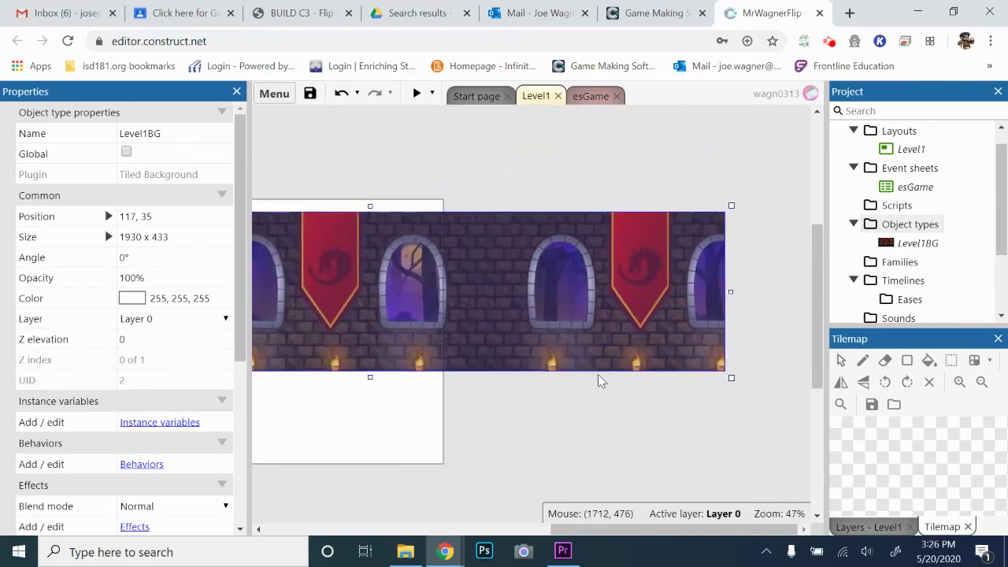
{"action": "left_click_drag", "start_coordinate": [621, 537], "coordinate": [471, 538]}
{"action": "left_click_drag", "start_coordinate": [590, 338], "coordinate": [550, 342]}
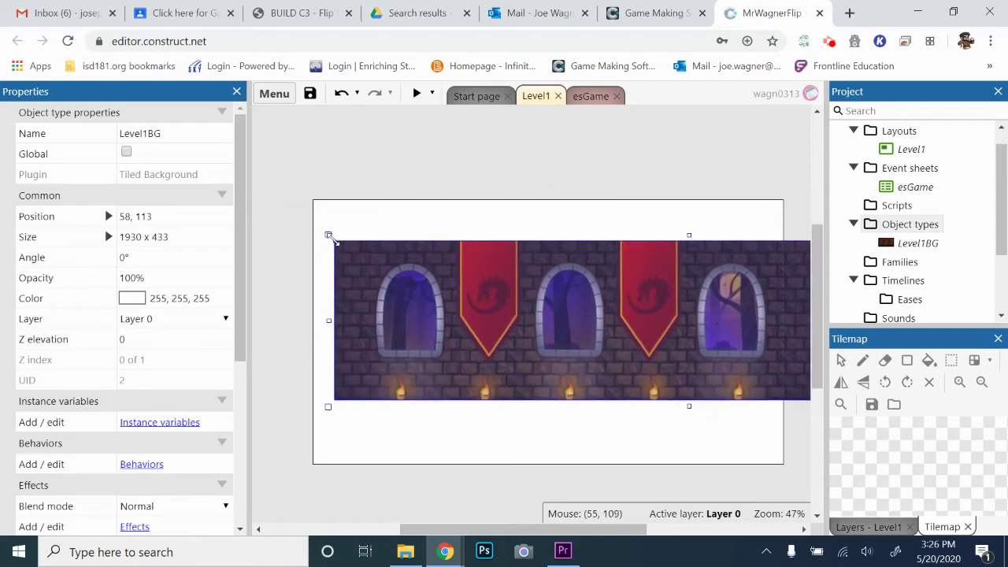
{"action": "mouse_move", "coordinate": [483, 339]}
{"action": "left_mouse_down"}
{"action": "mouse_move", "coordinate": [465, 319]}
{"action": "mouse_move", "coordinate": [494, 340]}
{"action": "left_mouse_up"}
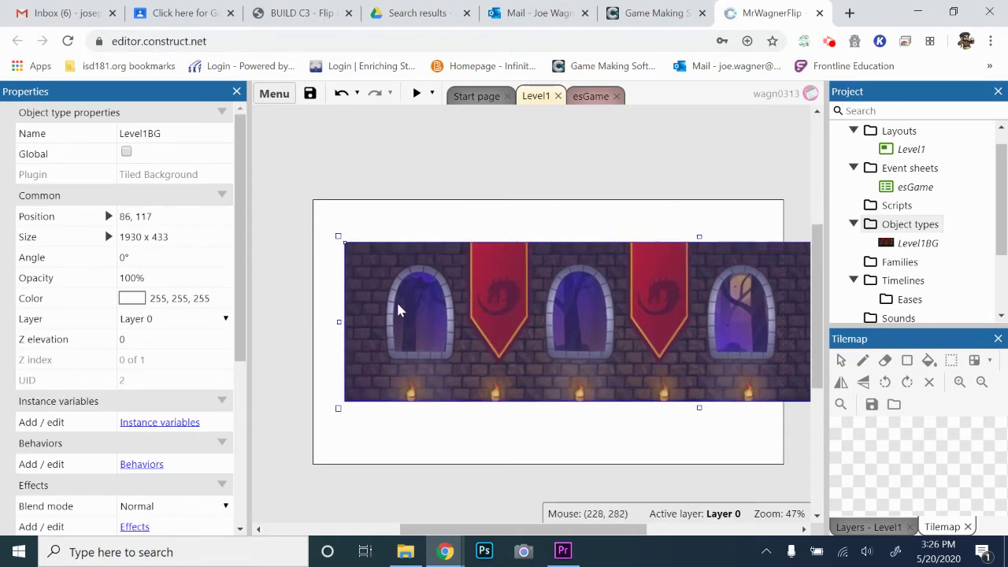
{"action": "left_click_drag", "start_coordinate": [421, 328], "coordinate": [390, 287]}
{"action": "left_click_drag", "start_coordinate": [416, 531], "coordinate": [587, 529]}
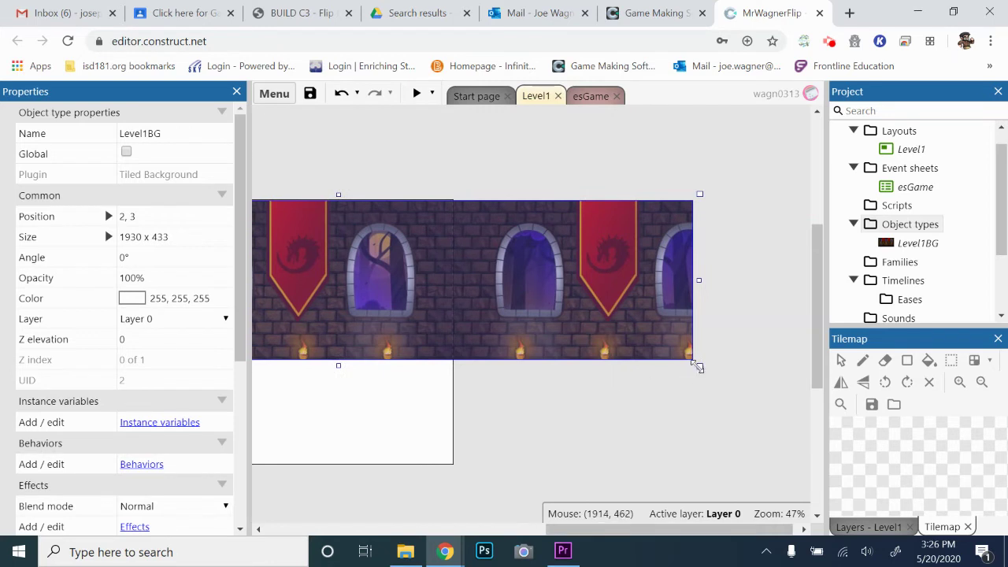
{"action": "left_click_drag", "start_coordinate": [700, 366], "coordinate": [462, 473]}
{"action": "left_click_drag", "start_coordinate": [569, 532], "coordinate": [376, 532]}
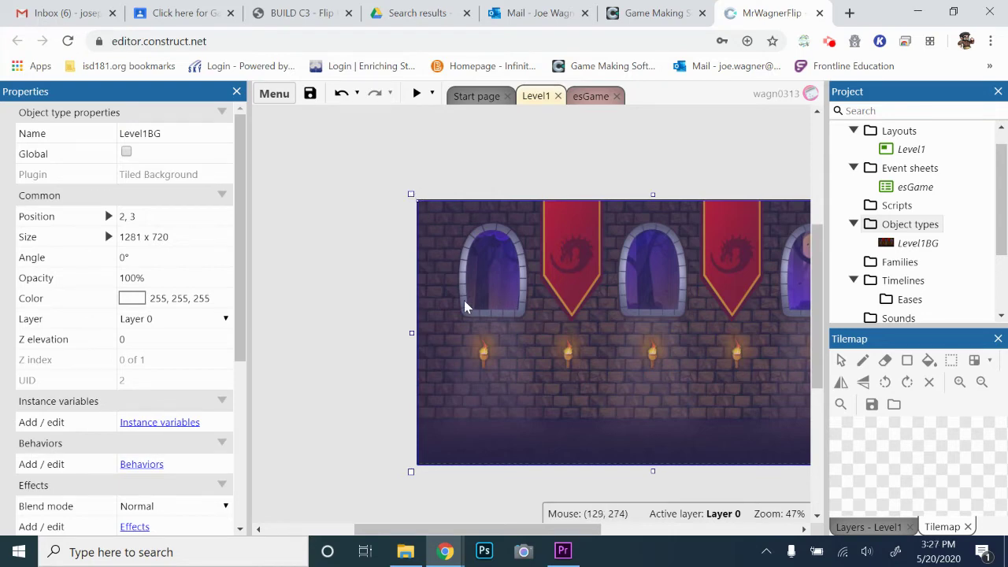
Enter position 0, 0 and size 1280 x 720 for Level1BG in Properties, then deselect it
{"action": "left_click", "coordinate": [140, 216]}
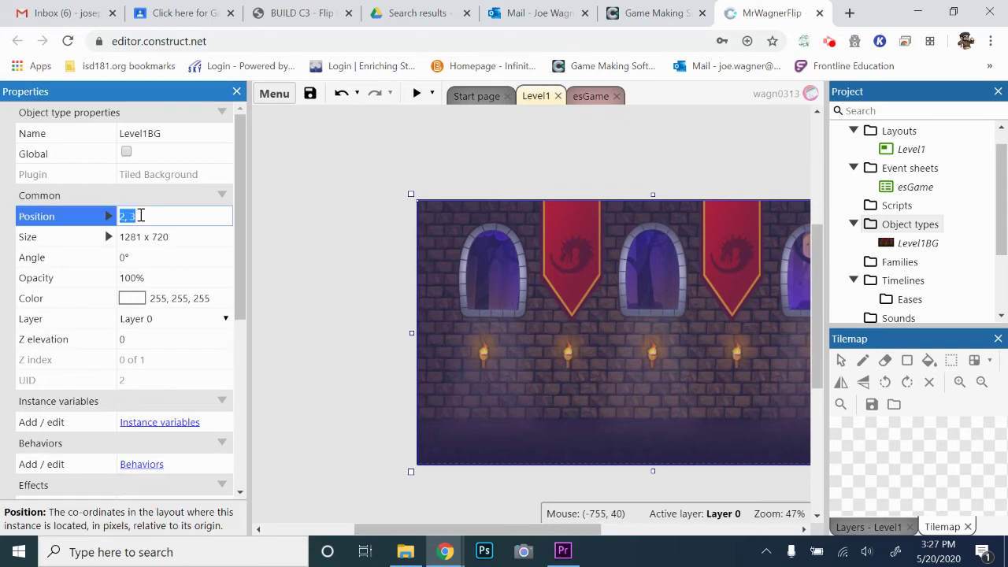
{"action": "type", "text": "0, 0"}
{"action": "key", "text": "Tab"}
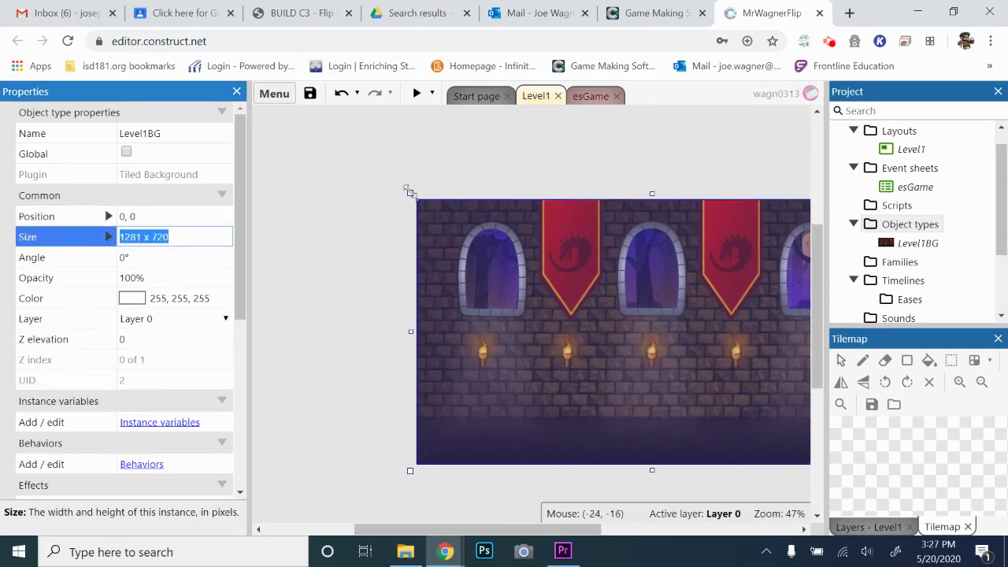
{"action": "left_click", "coordinate": [178, 244]}
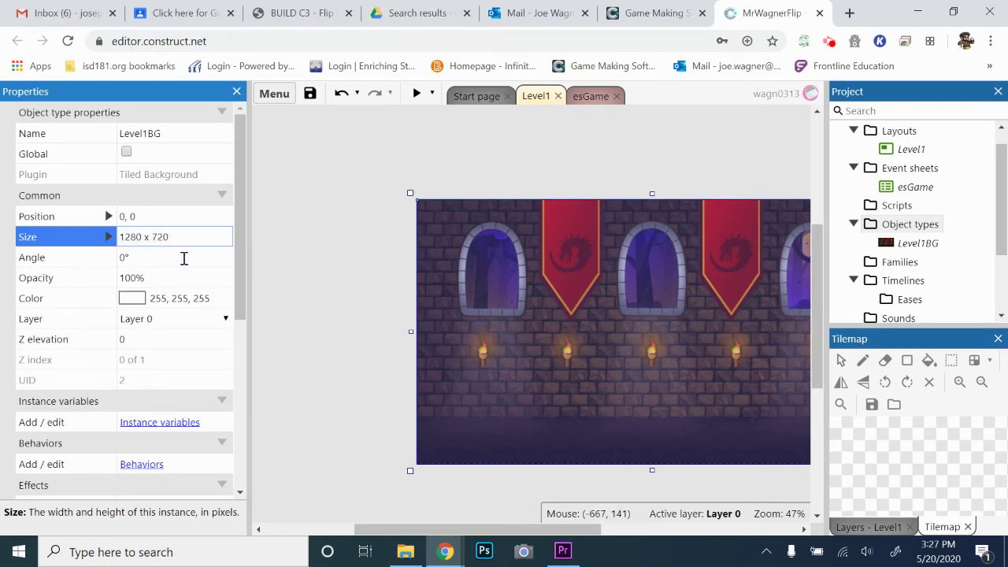
{"action": "left_click", "coordinate": [183, 259]}
{"action": "left_click", "coordinate": [300, 260]}
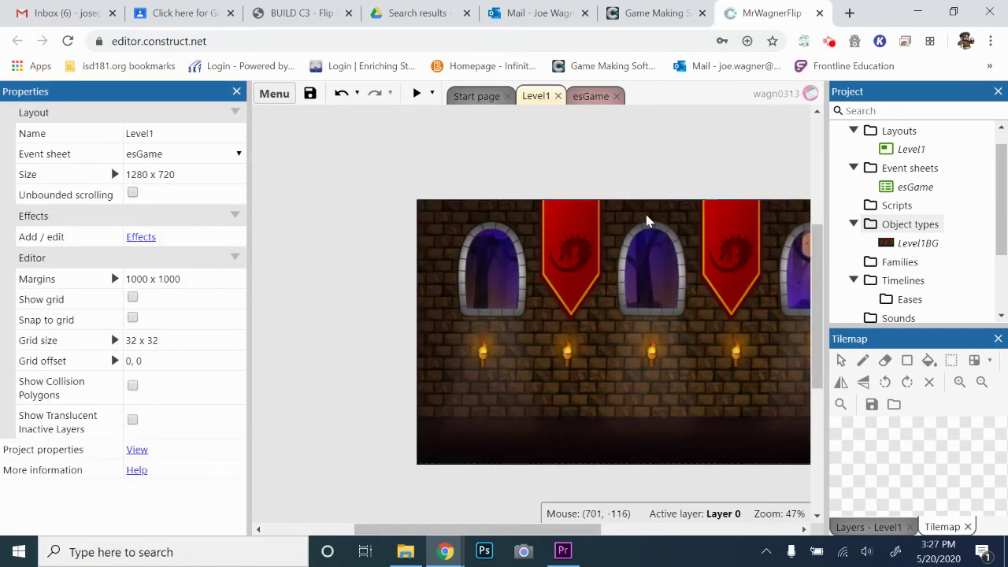
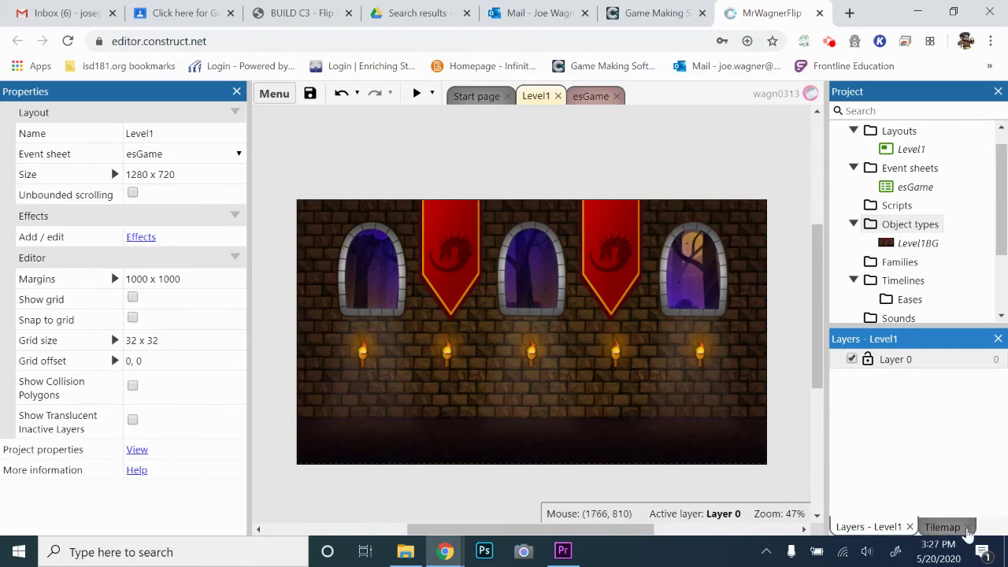
{"action": "left_click", "coordinate": [950, 527]}
{"action": "left_click", "coordinate": [870, 529]}
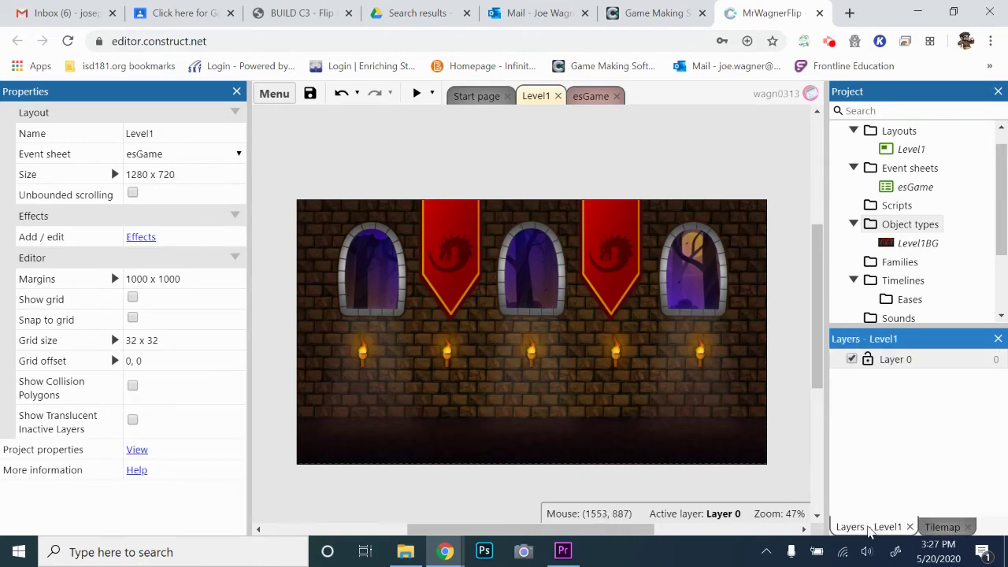
{"action": "left_click", "coordinate": [945, 528]}
{"action": "left_click", "coordinate": [876, 528]}
{"action": "left_click", "coordinate": [934, 529]}
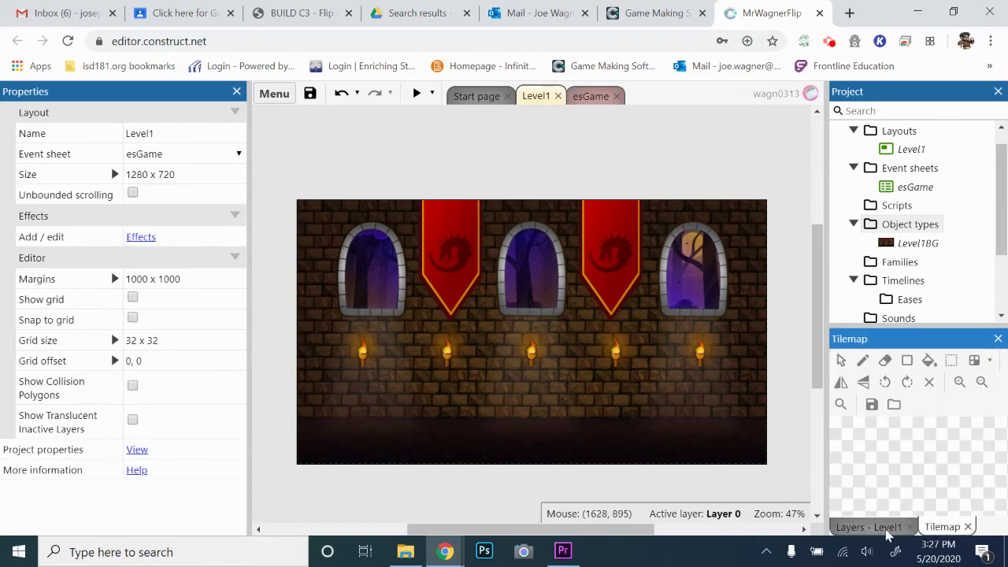
{"action": "left_click", "coordinate": [874, 528]}
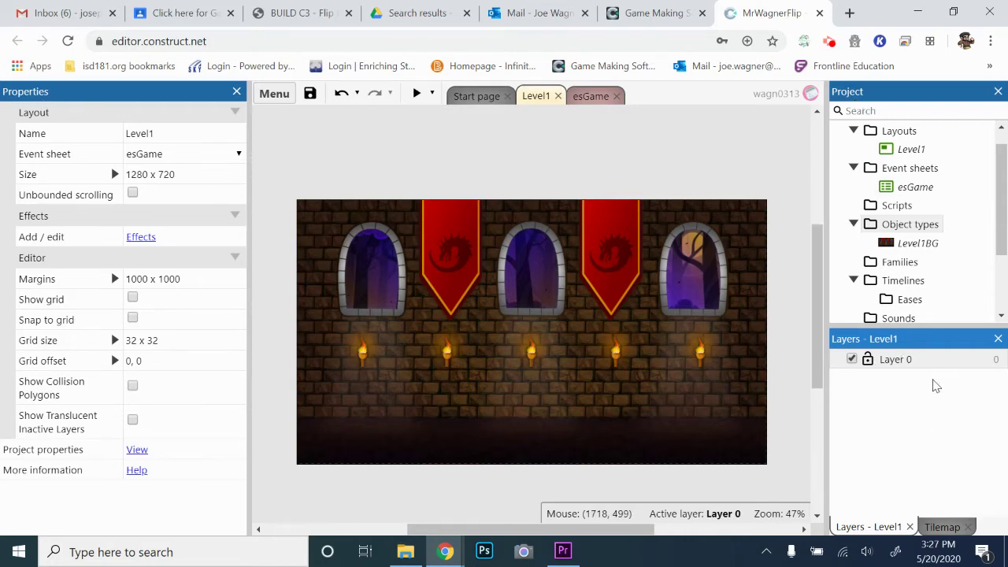
{"action": "left_click", "coordinate": [273, 95]}
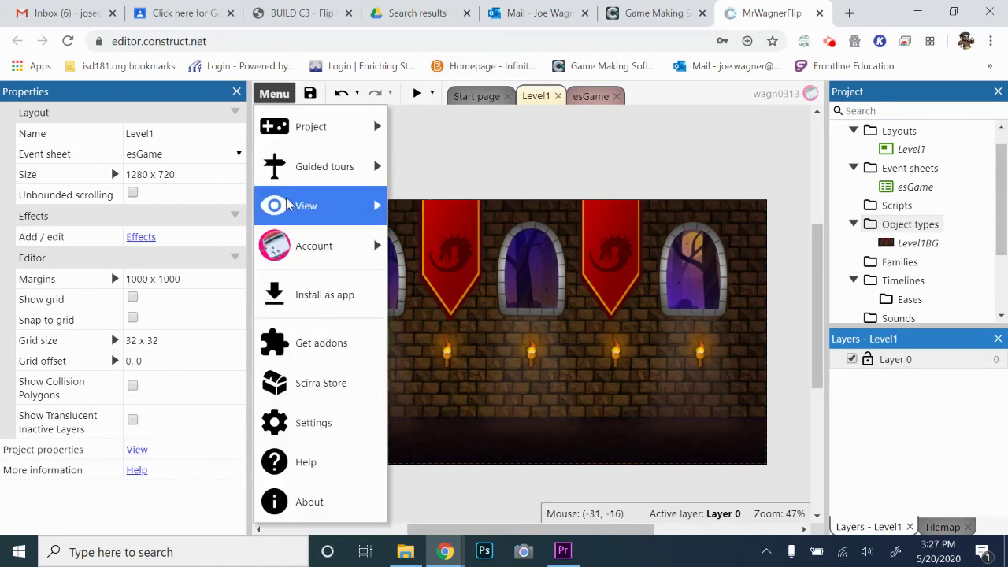
{"action": "mouse_move", "coordinate": [290, 205]}
{"action": "mouse_move", "coordinate": [454, 208]}
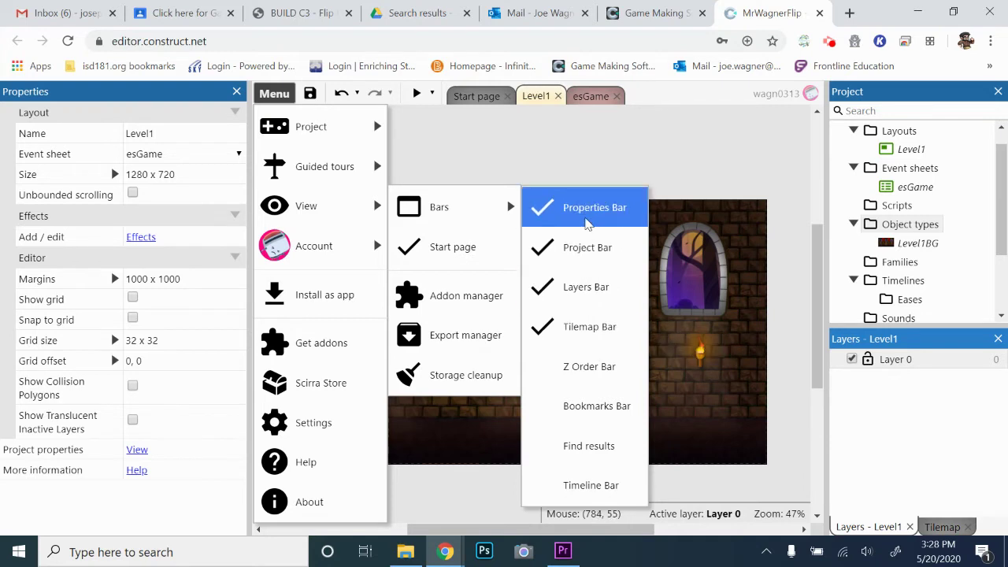
{"action": "left_click", "coordinate": [624, 151]}
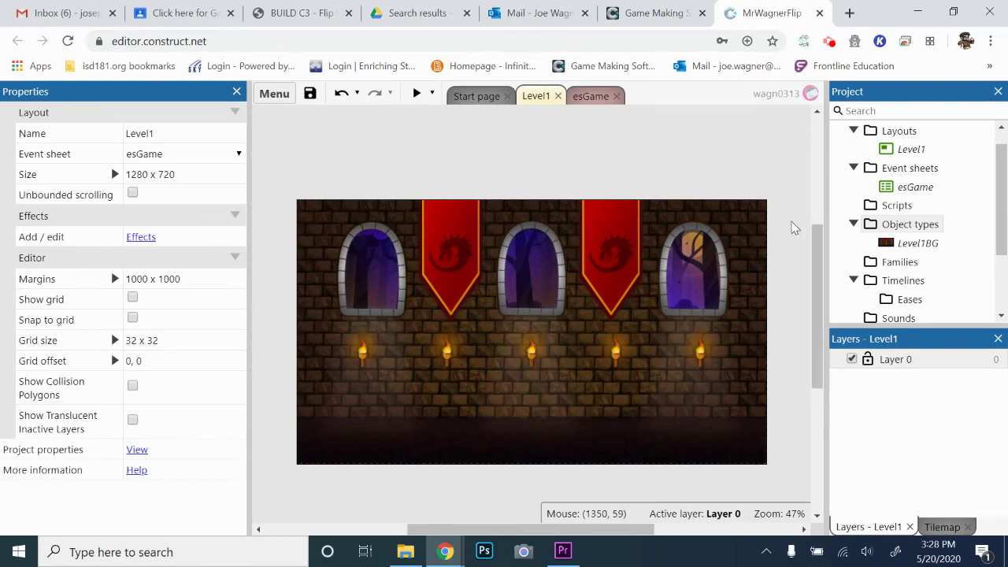
Rename Layer 0 to BG
{"action": "right_click", "coordinate": [900, 364]}
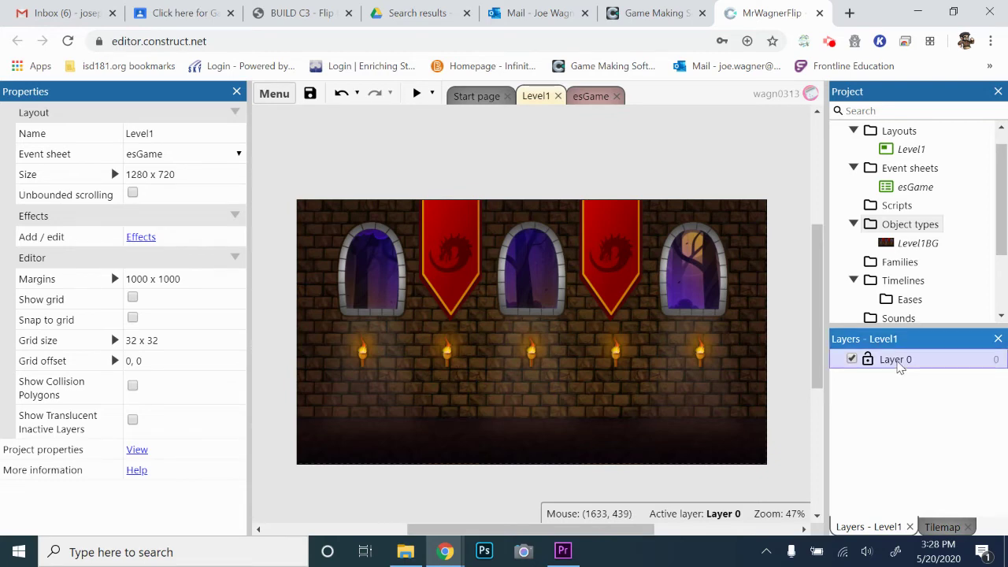
{"action": "left_click", "coordinate": [811, 425]}
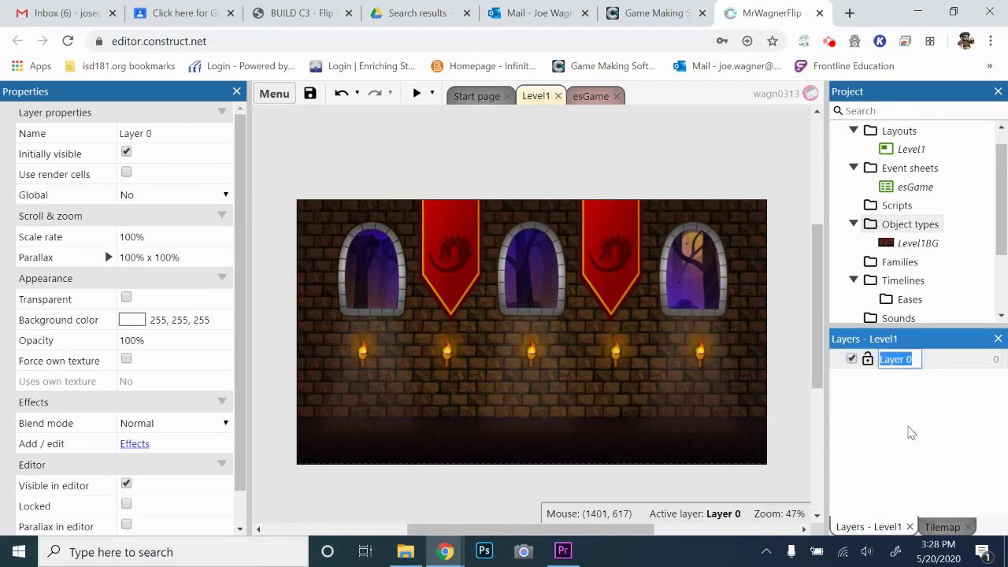
{"action": "type", "text": "B"}
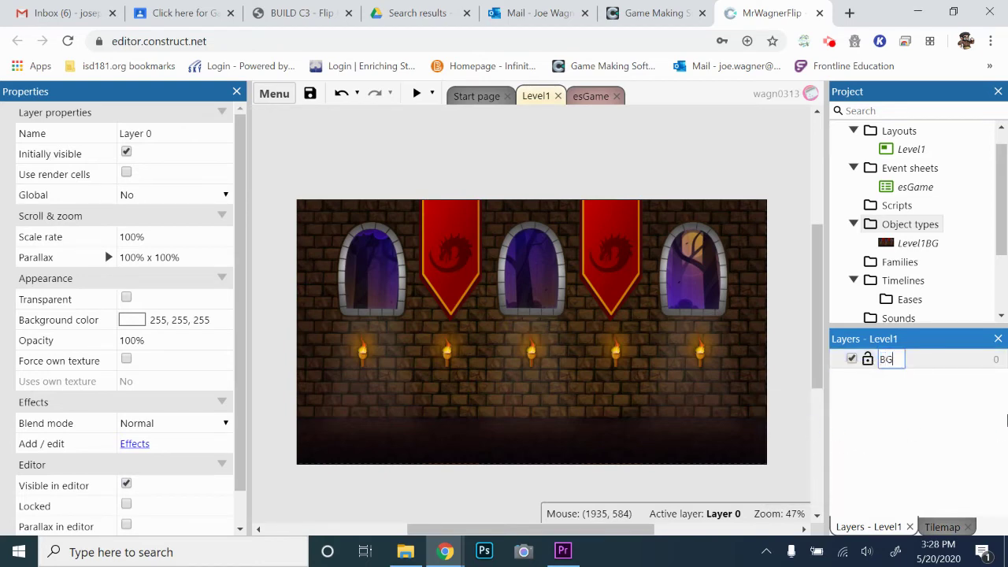
{"action": "type", "text": "G"}
{"action": "key", "text": "Return"}
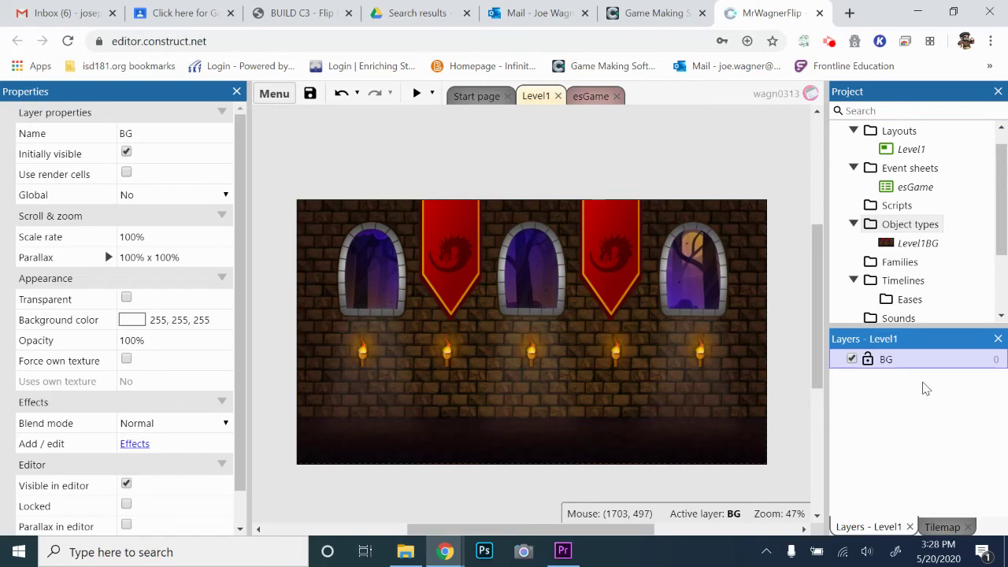
Add a new layer named Main above BG
{"action": "right_click", "coordinate": [893, 399]}
{"action": "left_click", "coordinate": [946, 400]}
{"action": "right_click", "coordinate": [922, 402]}
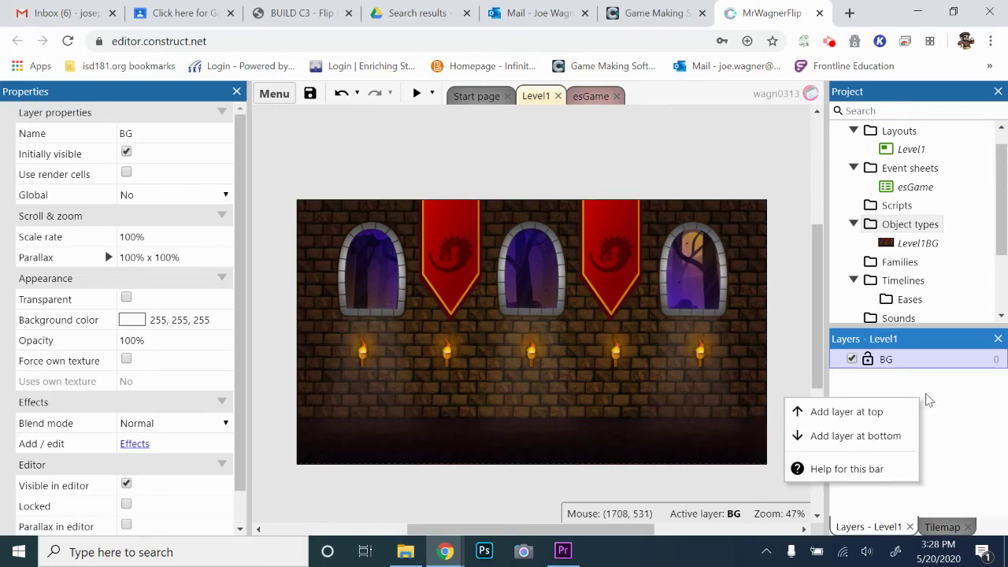
{"action": "left_click", "coordinate": [857, 419]}
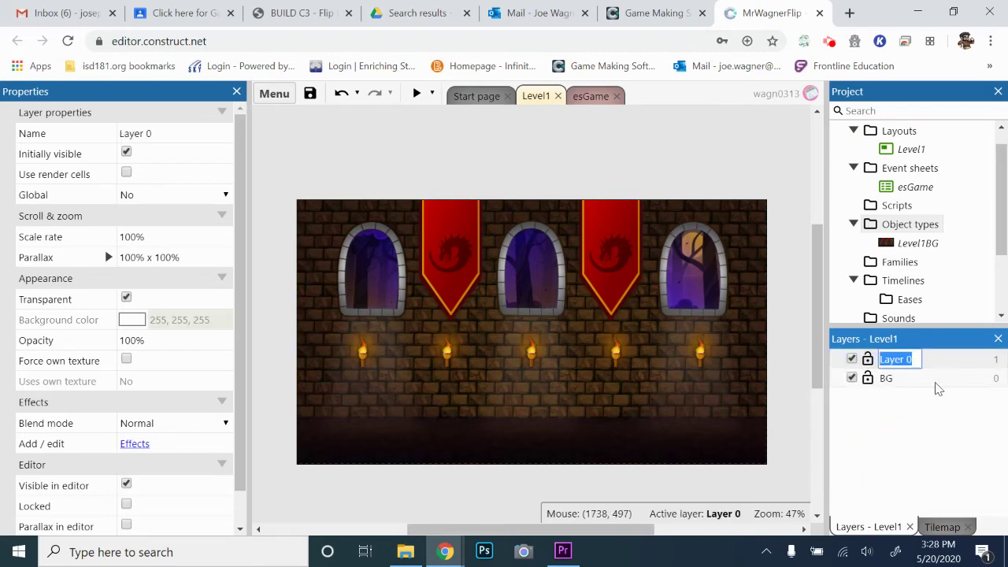
{"action": "type", "text": "Main"}
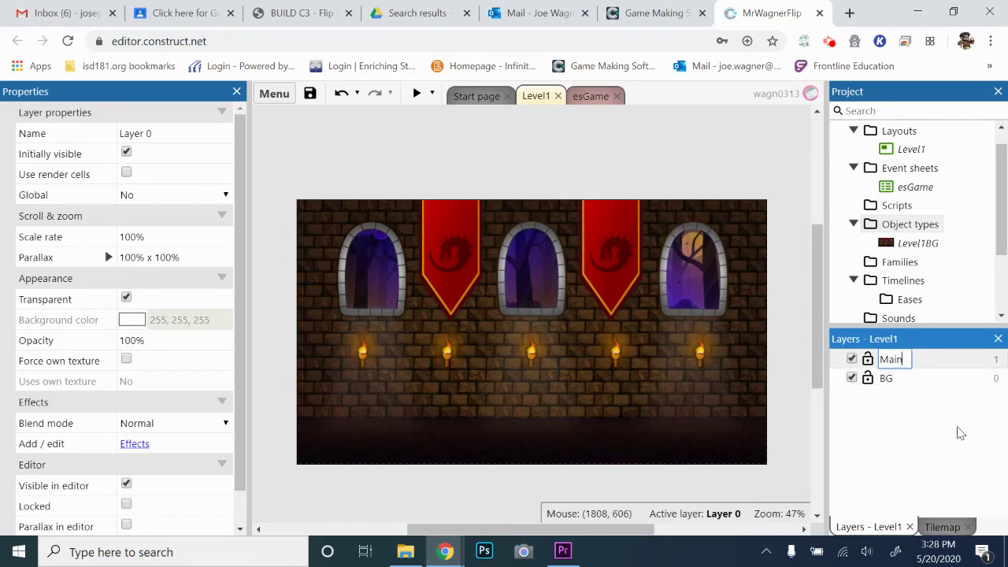
{"action": "key", "text": "Return"}
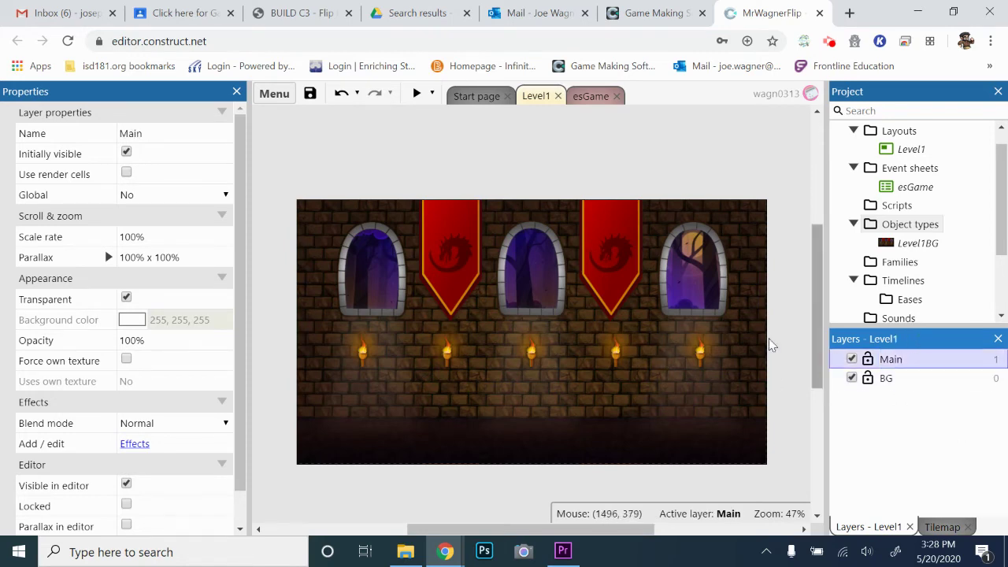
{"action": "left_click", "coordinate": [654, 330]}
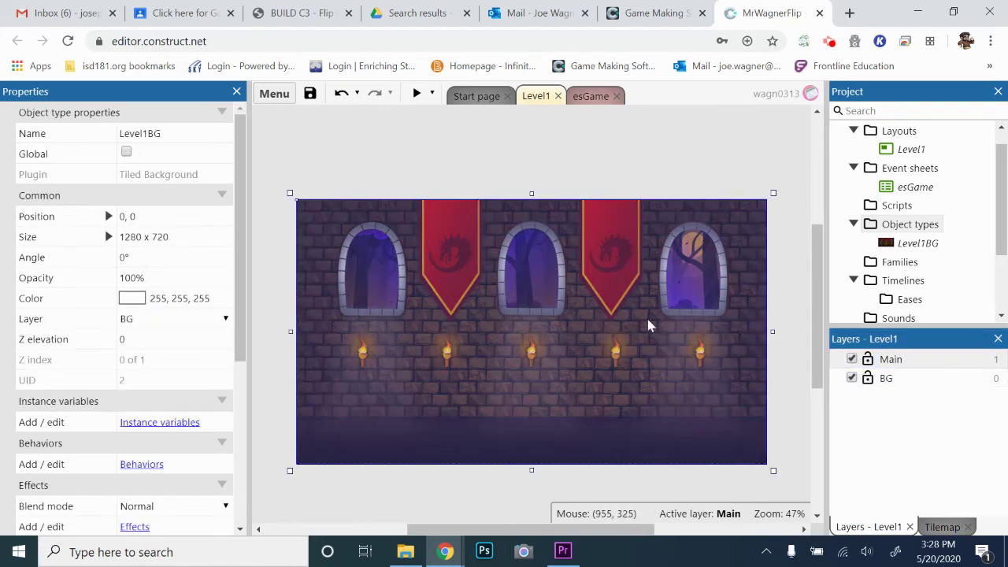
Lock the BG layer holding the Level1BG castle background and confirm Locked is ticked
{"action": "left_click", "coordinate": [90, 323]}
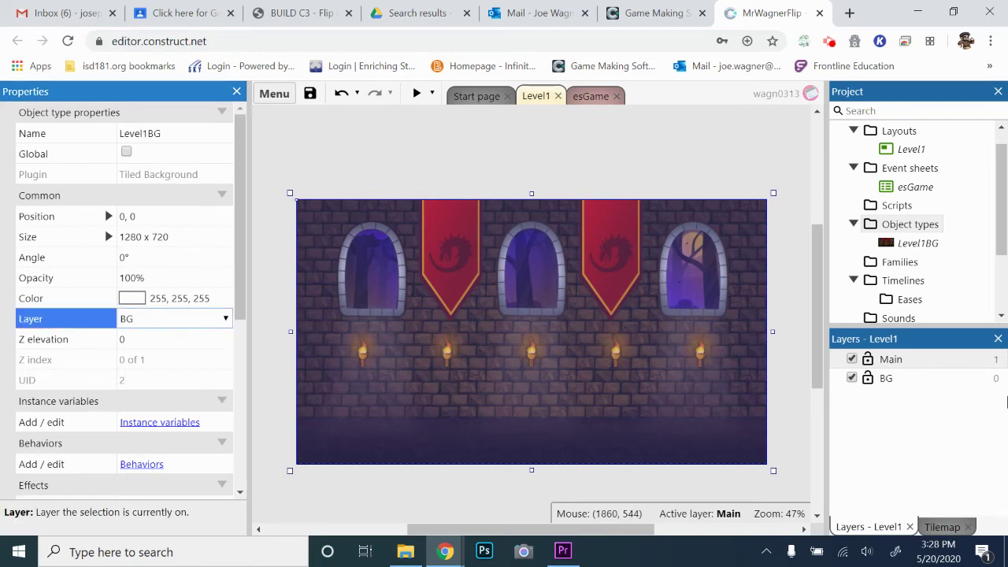
{"action": "left_click", "coordinate": [869, 382]}
{"action": "left_click", "coordinate": [793, 383]}
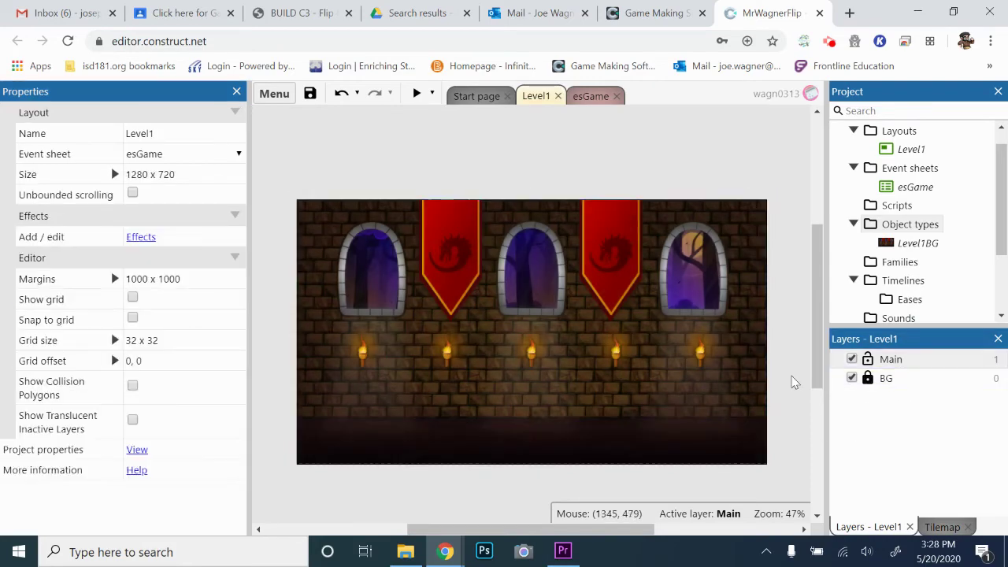
{"action": "double_click", "coordinate": [550, 285]}
{"action": "left_click", "coordinate": [730, 122]}
{"action": "left_click", "coordinate": [870, 381]}
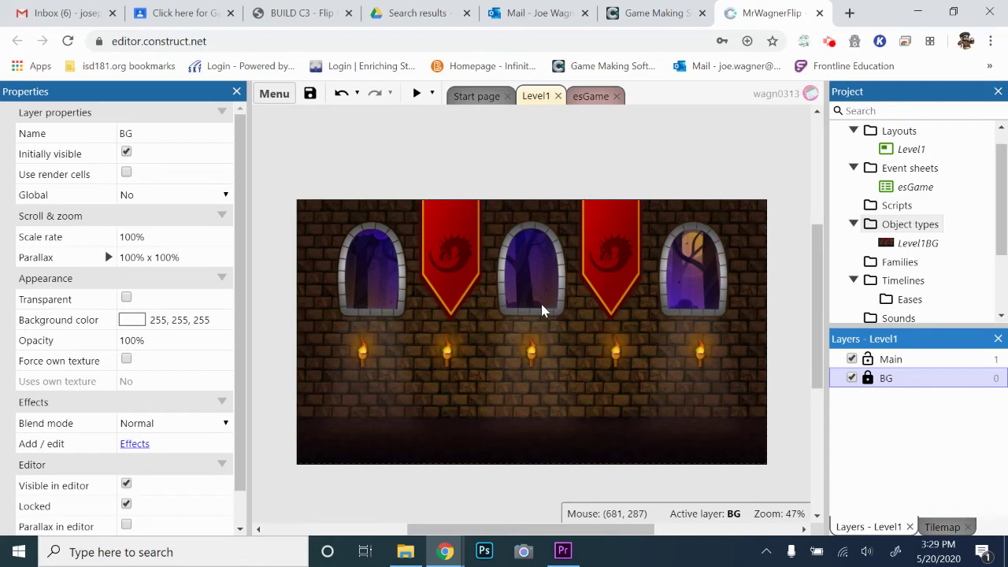
Insert a new Sprite object type named sprite and place it in Level1
{"action": "double_click", "coordinate": [457, 318]}
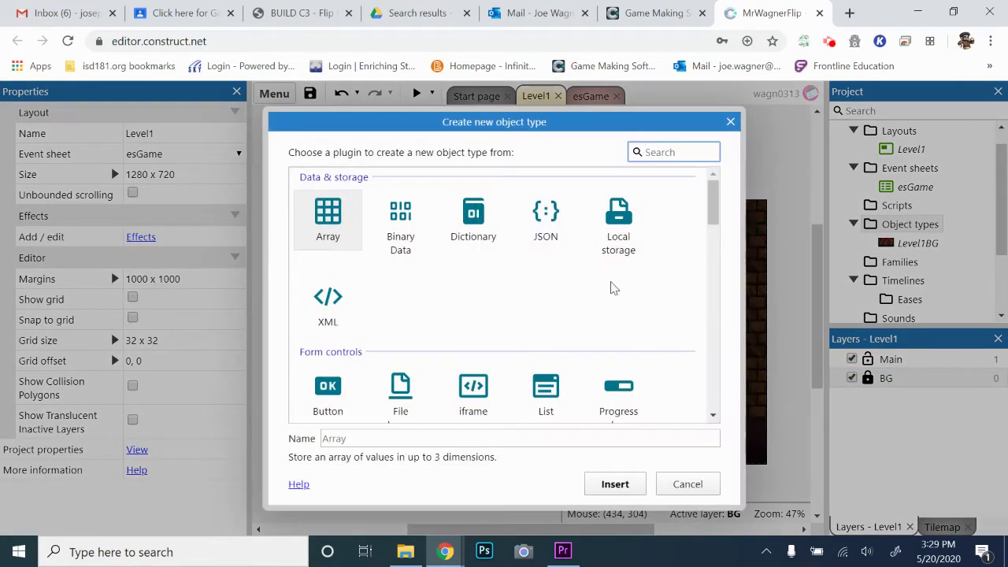
{"action": "scroll", "coordinate": [610, 286], "scroll_direction": "down", "scroll_amount": 4}
{"action": "left_click", "coordinate": [544, 277]}
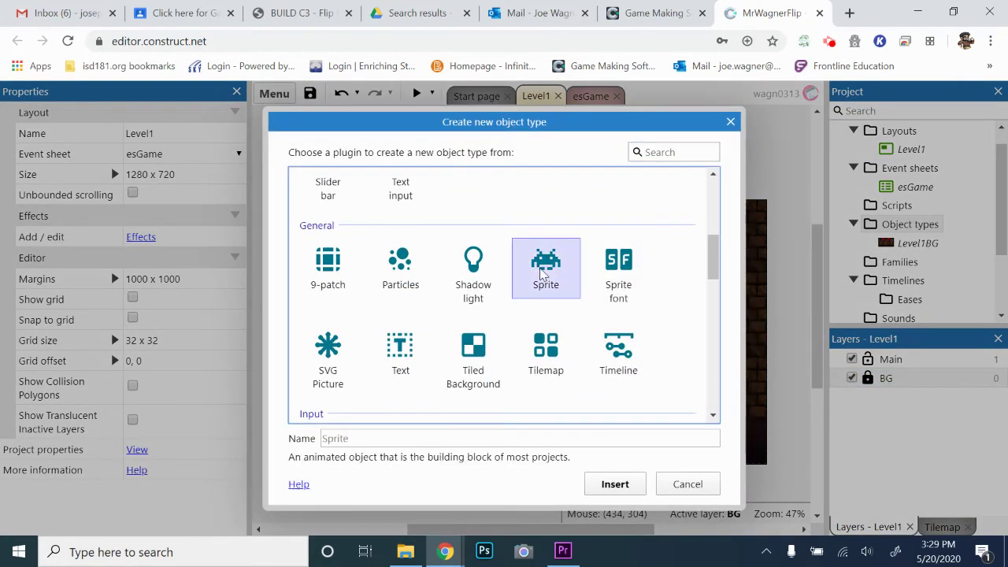
{"action": "left_click", "coordinate": [356, 437]}
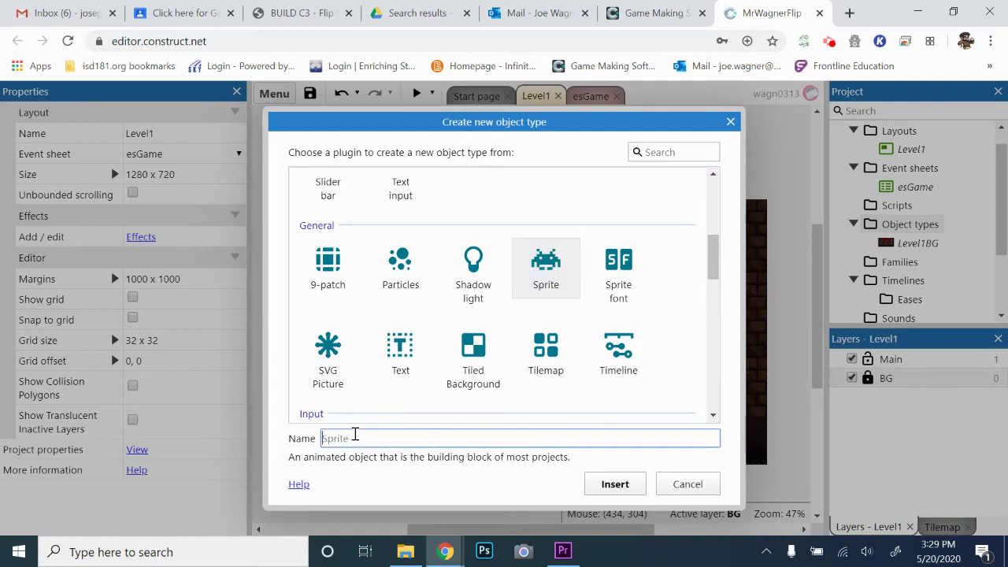
{"action": "type", "text": "Flip"}
{"action": "left_click_drag", "start_coordinate": [355, 437], "coordinate": [294, 439]}
{"action": "type", "text": "sprite"}
{"action": "double_click", "coordinate": [549, 270]}
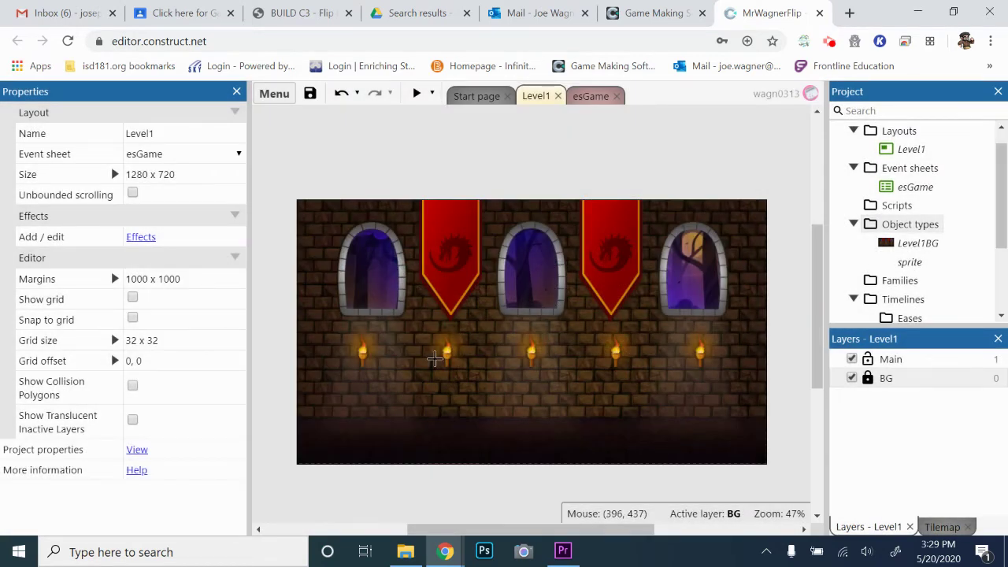
{"action": "left_click", "coordinate": [427, 334]}
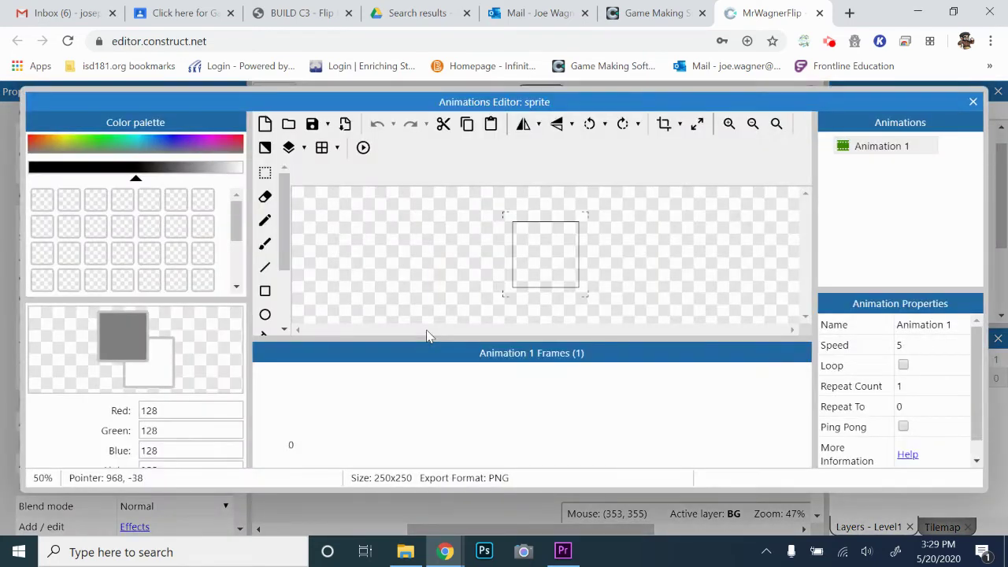
Load the Flip robot image as the sprite's frame and return to the Level1 layout
{"action": "left_click", "coordinate": [288, 126]}
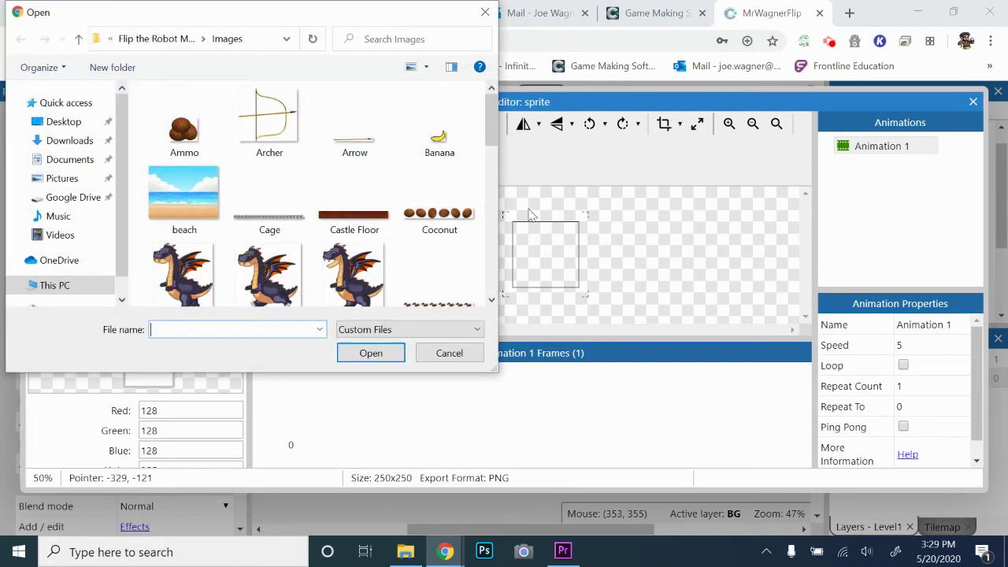
{"action": "scroll", "coordinate": [338, 169], "scroll_direction": "down", "scroll_amount": 3}
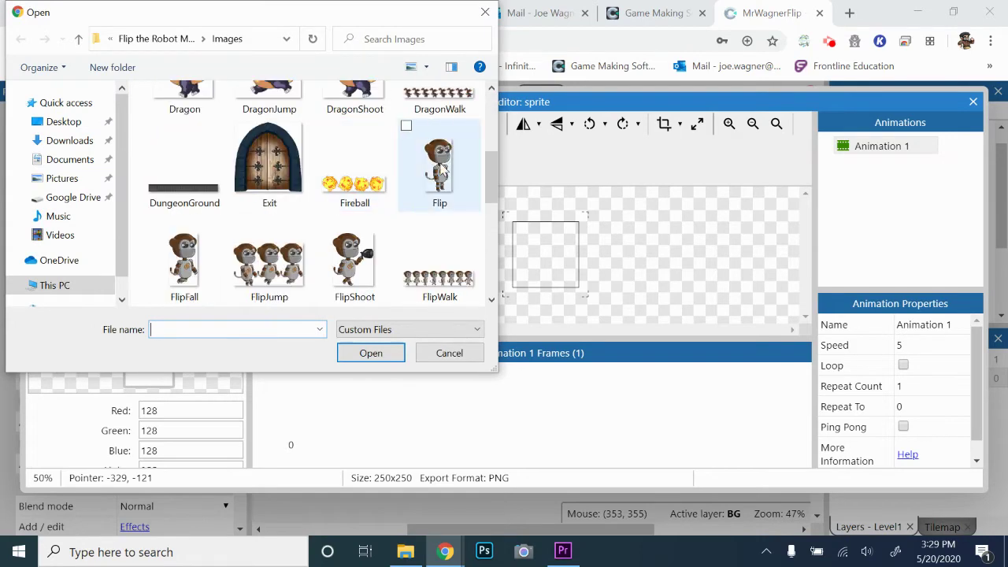
{"action": "double_click", "coordinate": [443, 167]}
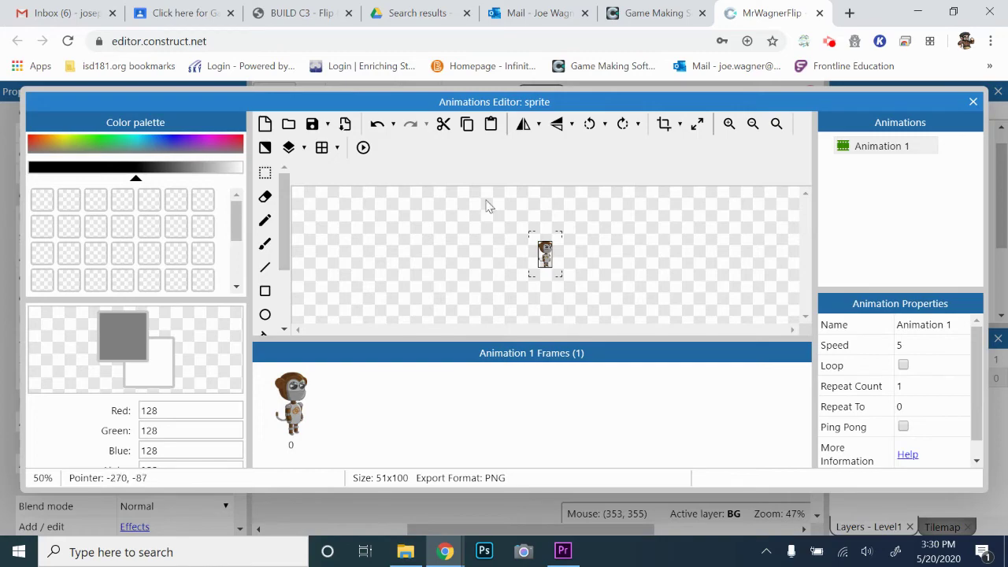
{"action": "left_click", "coordinate": [974, 104]}
{"action": "left_click_drag", "start_coordinate": [425, 330], "coordinate": [384, 378]}
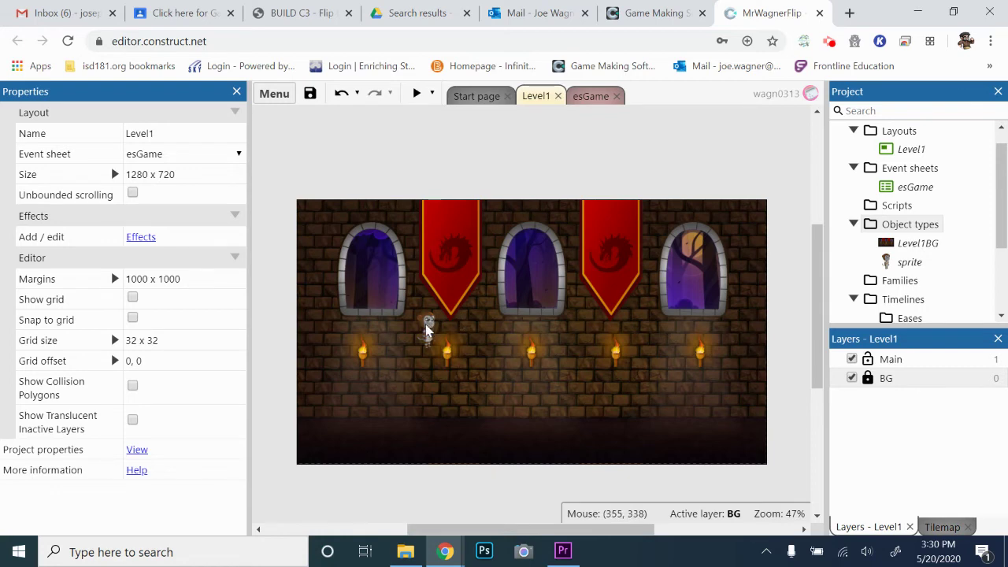
Make Main the active layer in the Layers bar
{"action": "left_click_drag", "start_coordinate": [411, 311], "coordinate": [523, 410]}
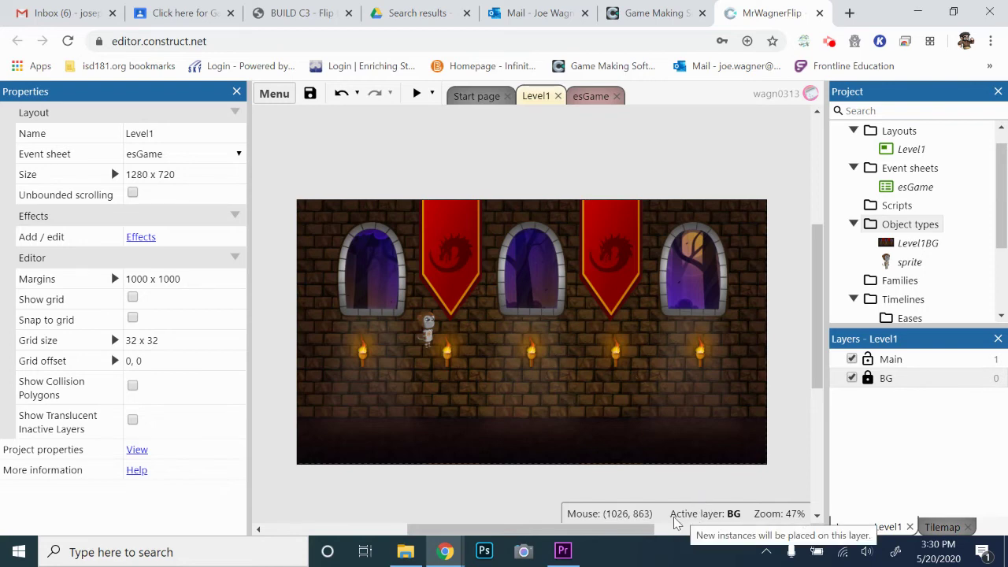
{"action": "left_click_drag", "start_coordinate": [672, 492], "coordinate": [654, 306]}
{"action": "scroll", "coordinate": [649, 310], "scroll_direction": "up", "scroll_amount": 5}
{"action": "scroll", "coordinate": [649, 309], "scroll_direction": "down", "scroll_amount": 1}
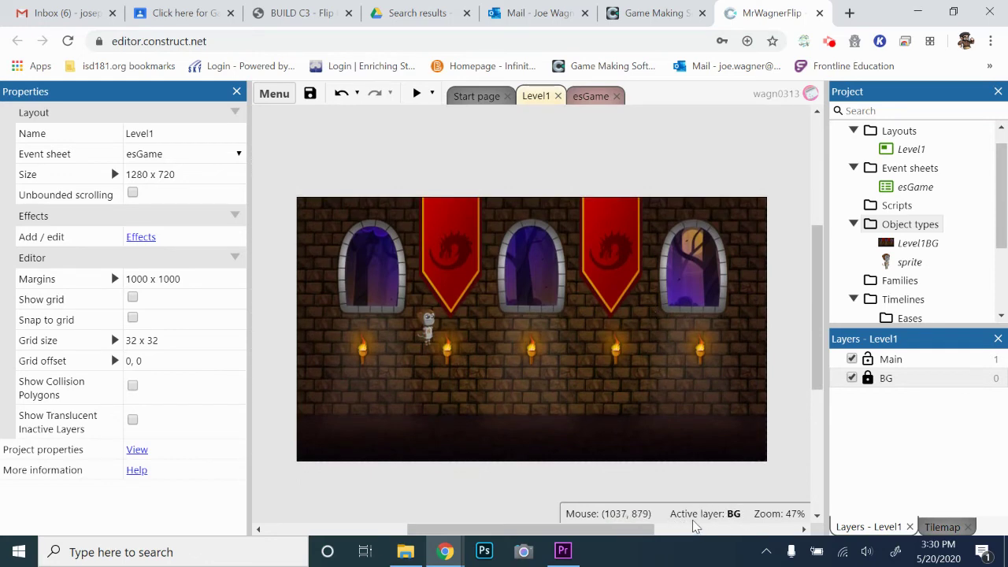
{"action": "left_click", "coordinate": [901, 360]}
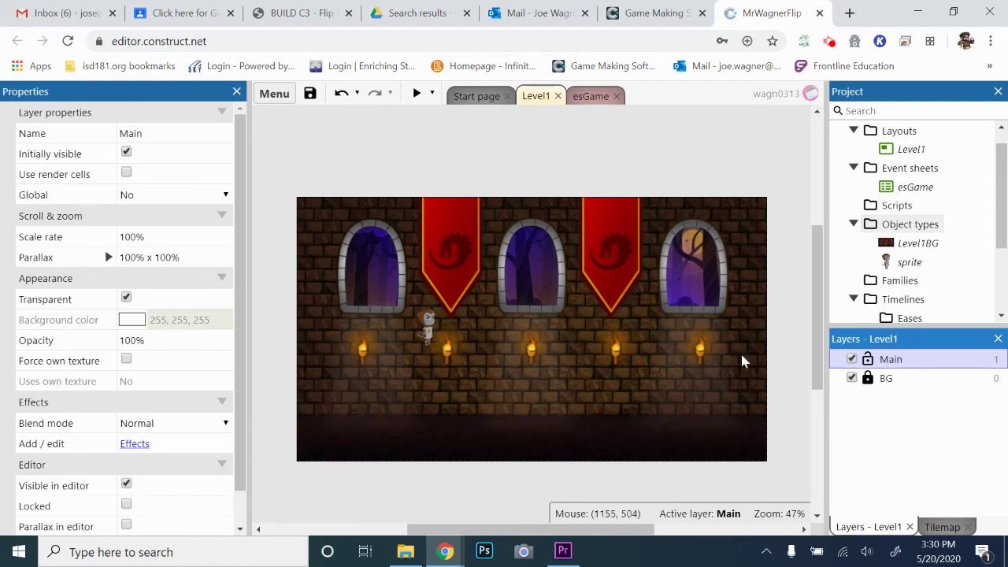
{"action": "left_click", "coordinate": [875, 383]}
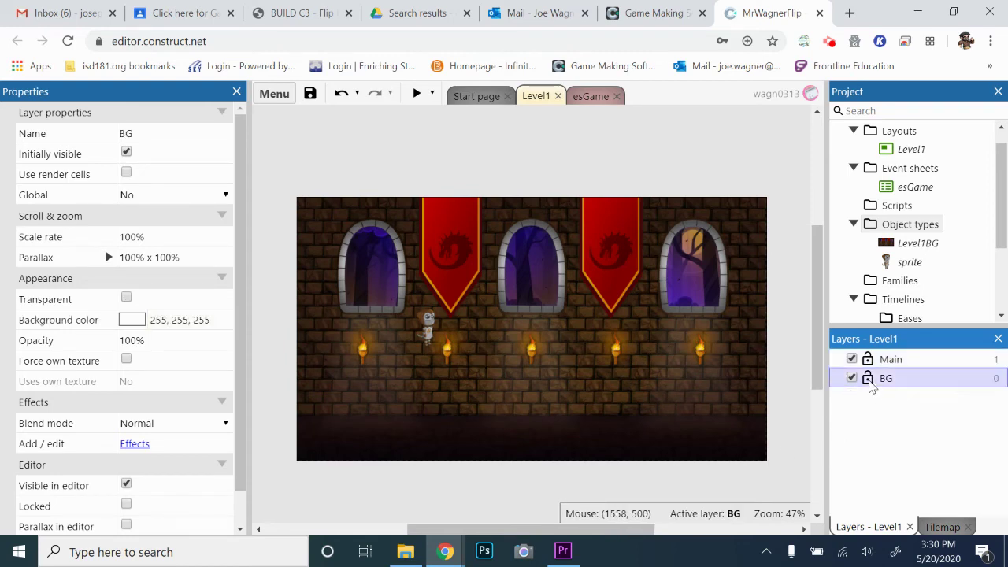
Put the robot sprite on the Main layer, lock BG, and move the robot beside the first torch
{"action": "left_click", "coordinate": [426, 331]}
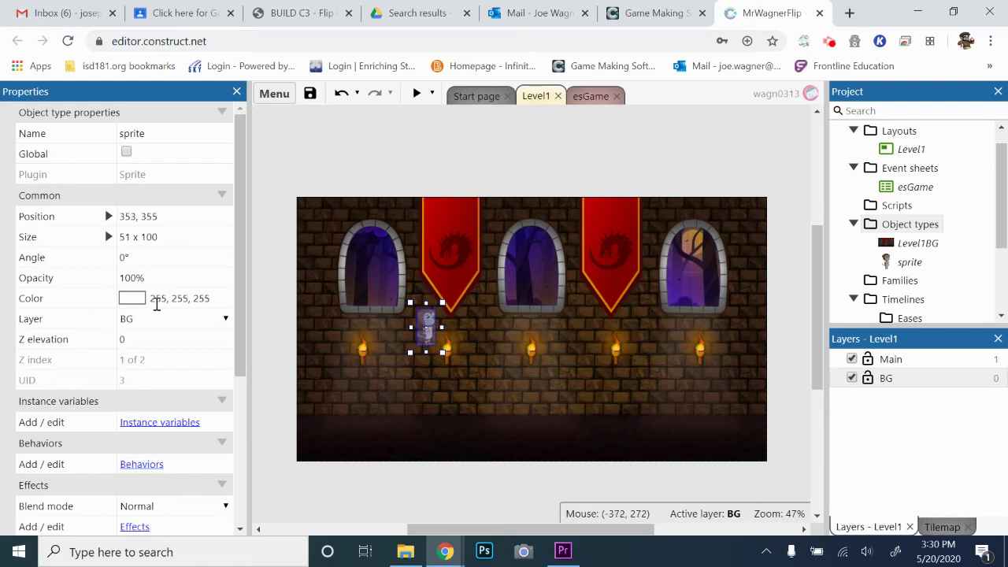
{"action": "left_click", "coordinate": [68, 319]}
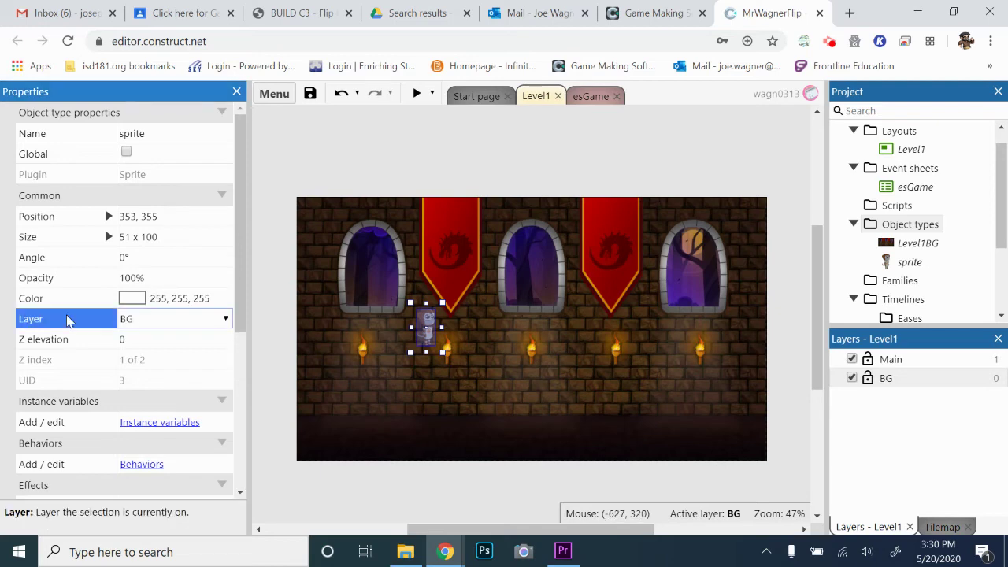
{"action": "left_click", "coordinate": [226, 320]}
{"action": "left_click", "coordinate": [162, 339]}
{"action": "left_click", "coordinate": [869, 380]}
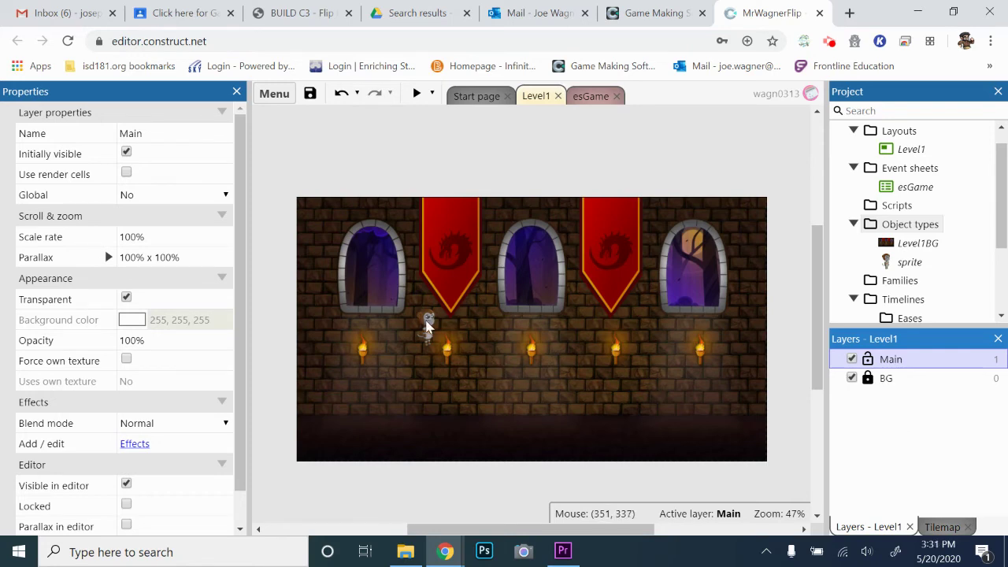
{"action": "left_click_drag", "start_coordinate": [428, 325], "coordinate": [389, 381]}
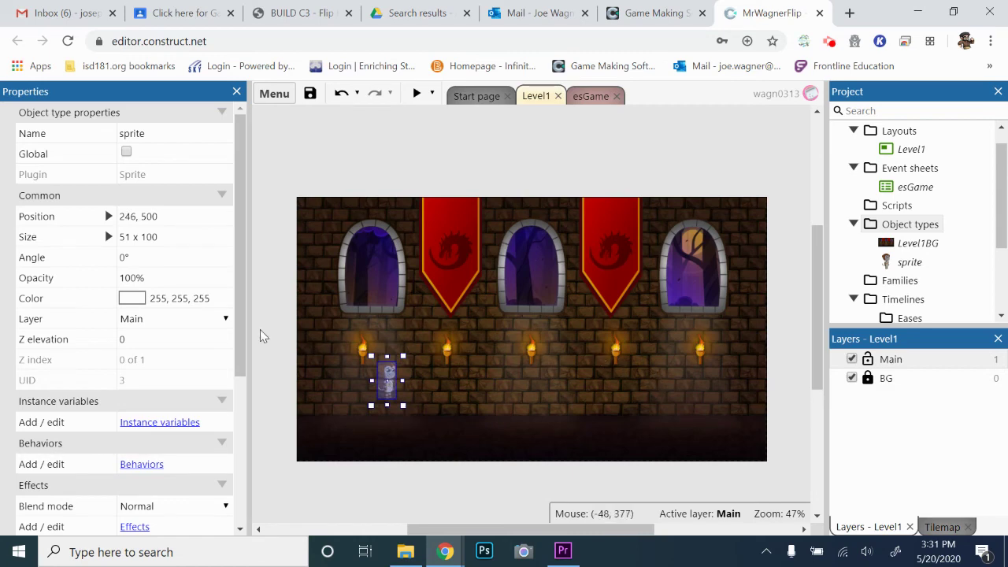
Preview Level1 with the robot at 246, 500, then close the preview
{"action": "scroll", "coordinate": [239, 313], "scroll_direction": "down", "scroll_amount": 1}
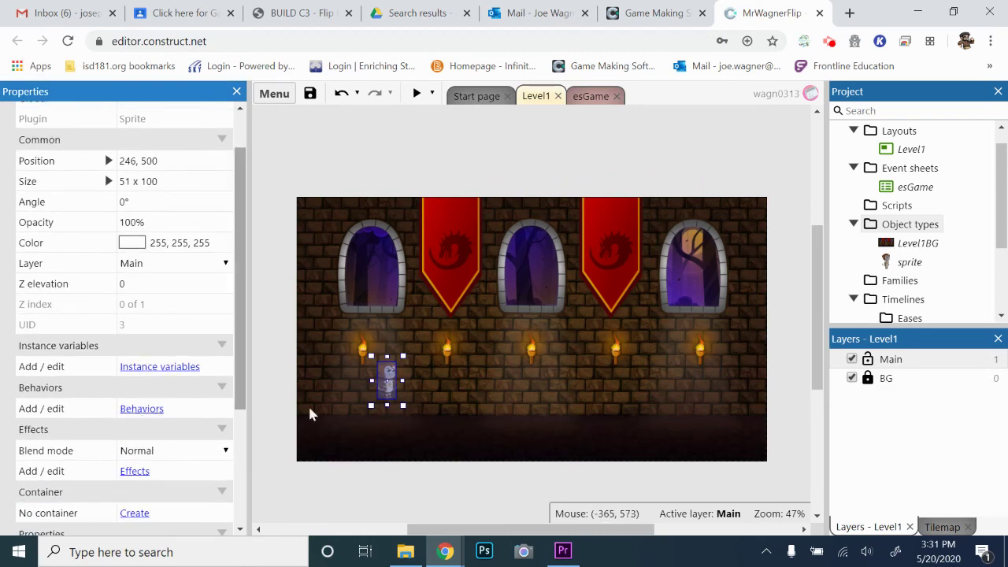
{"action": "left_click", "coordinate": [416, 93]}
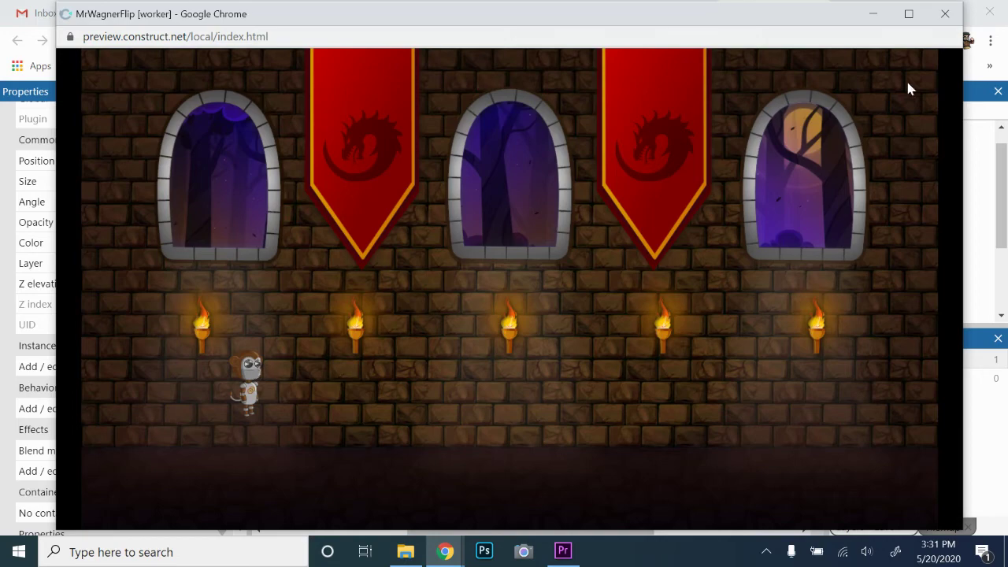
{"action": "left_click", "coordinate": [945, 14]}
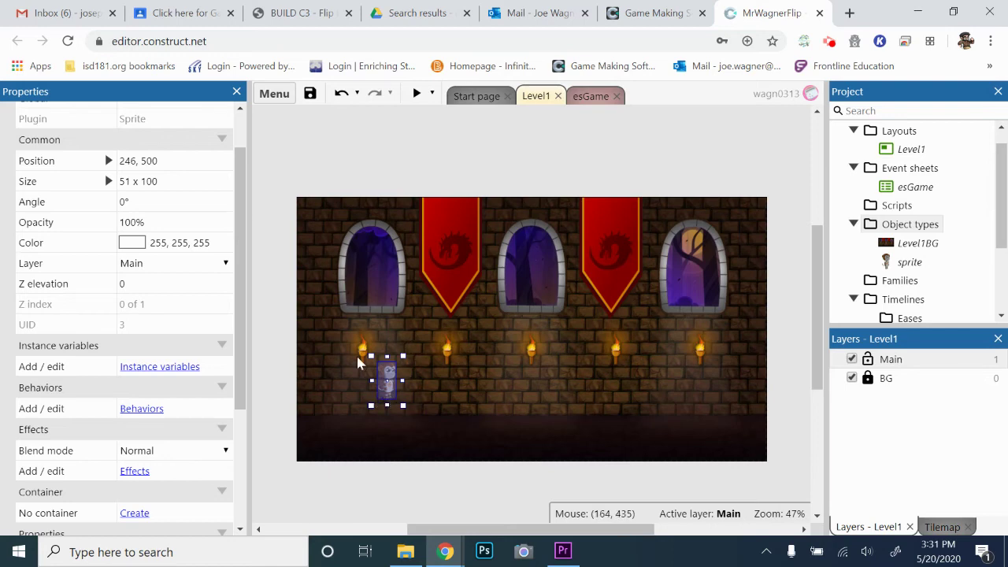
Add the Platform behavior to the robot sprite
{"action": "left_click", "coordinate": [149, 415]}
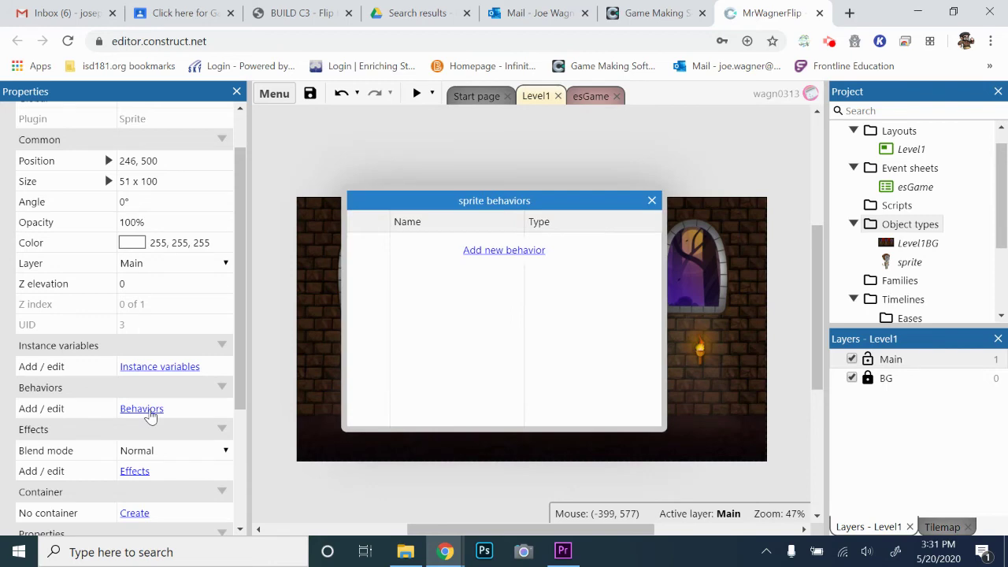
{"action": "left_click", "coordinate": [501, 250]}
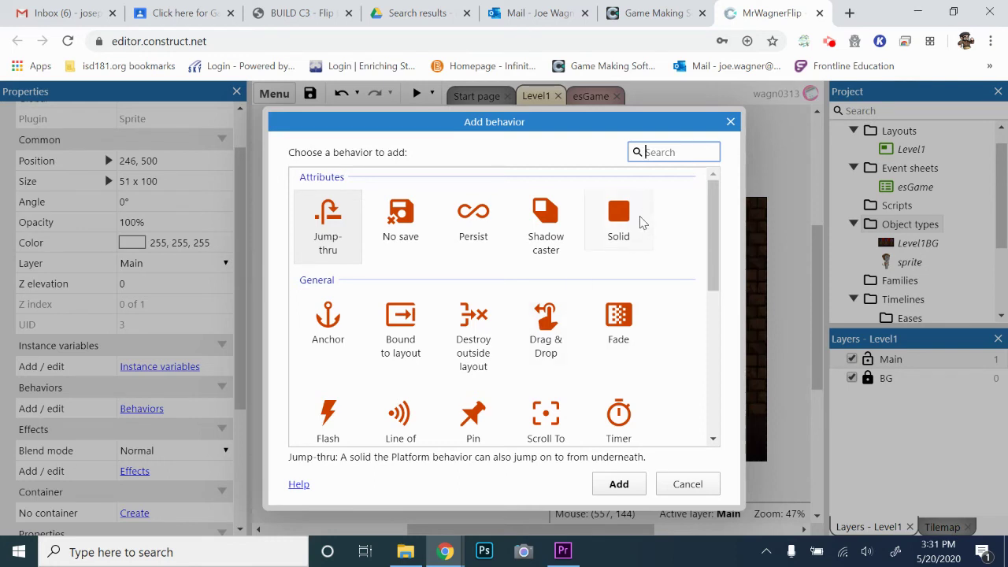
{"action": "type", "text": "plat"}
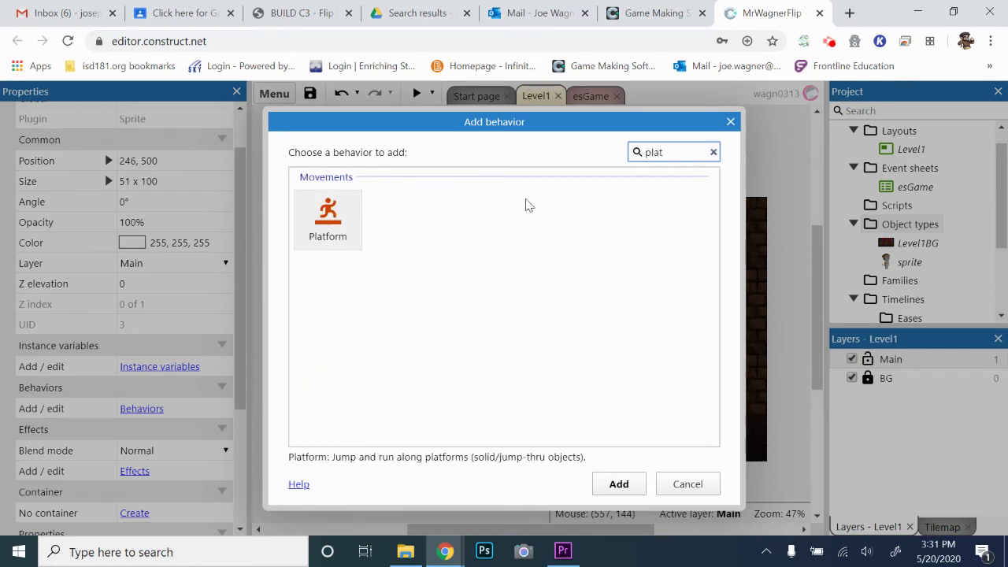
{"action": "left_click", "coordinate": [325, 224]}
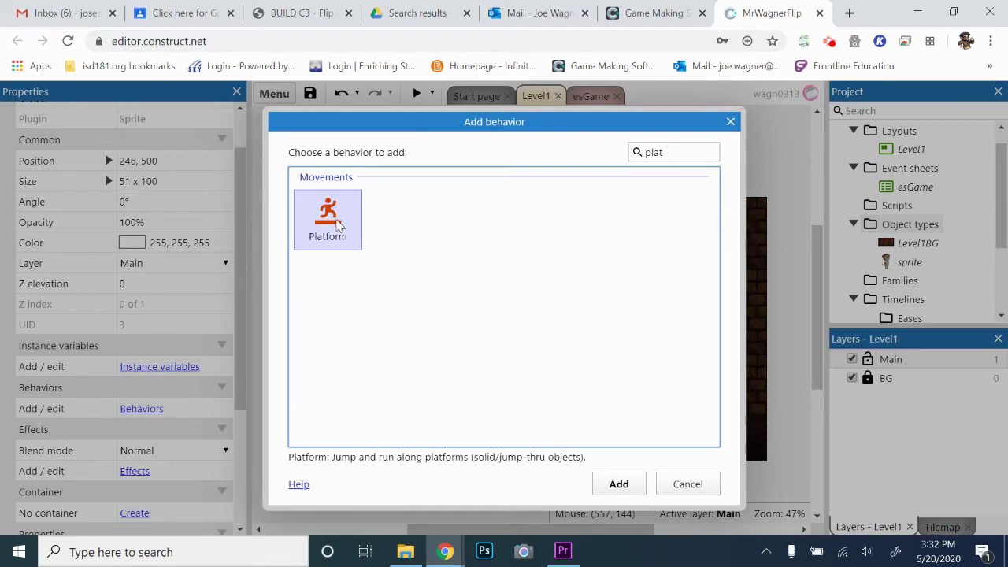
{"action": "left_click", "coordinate": [621, 486]}
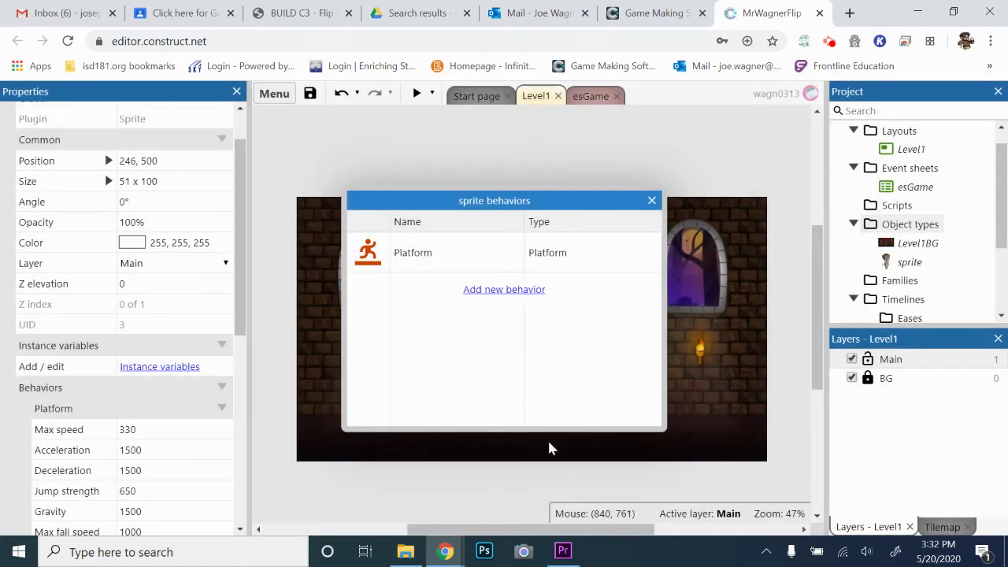
{"action": "left_click", "coordinate": [653, 202]}
Nudge the robot to 270, 458 and test its platform movement in a preview
{"action": "left_click_drag", "start_coordinate": [388, 378], "coordinate": [397, 362]}
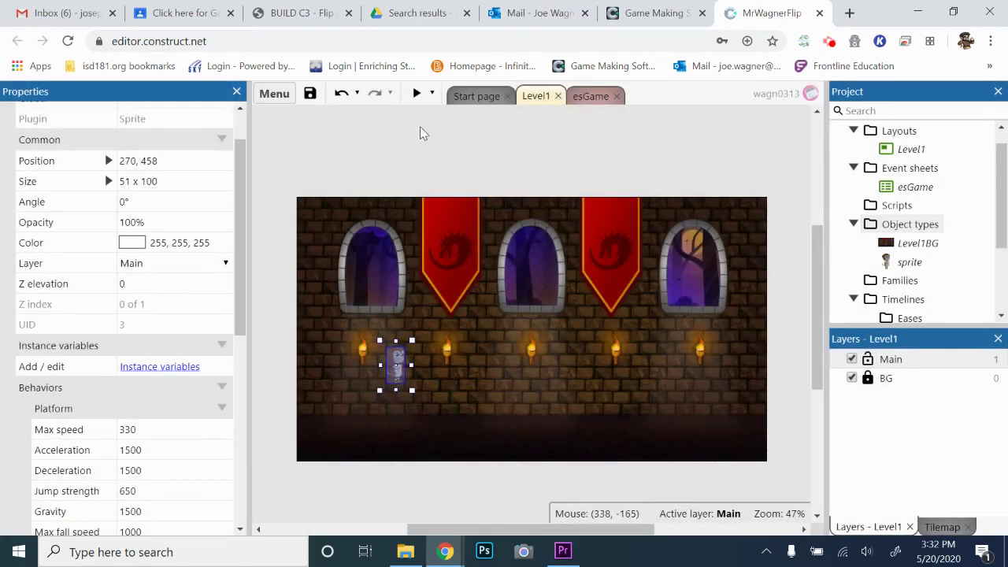
{"action": "left_click", "coordinate": [417, 93]}
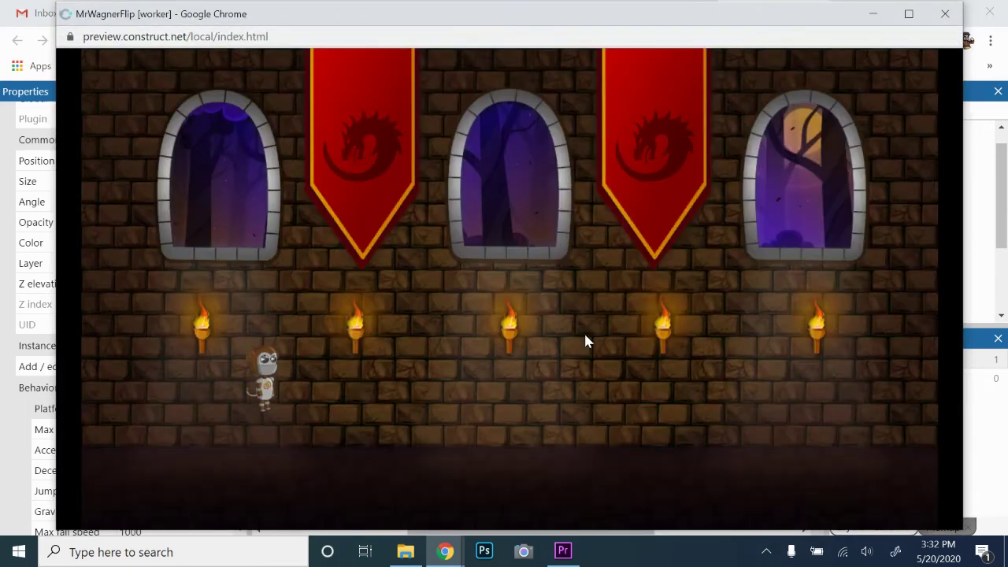
{"action": "left_click", "coordinate": [945, 13]}
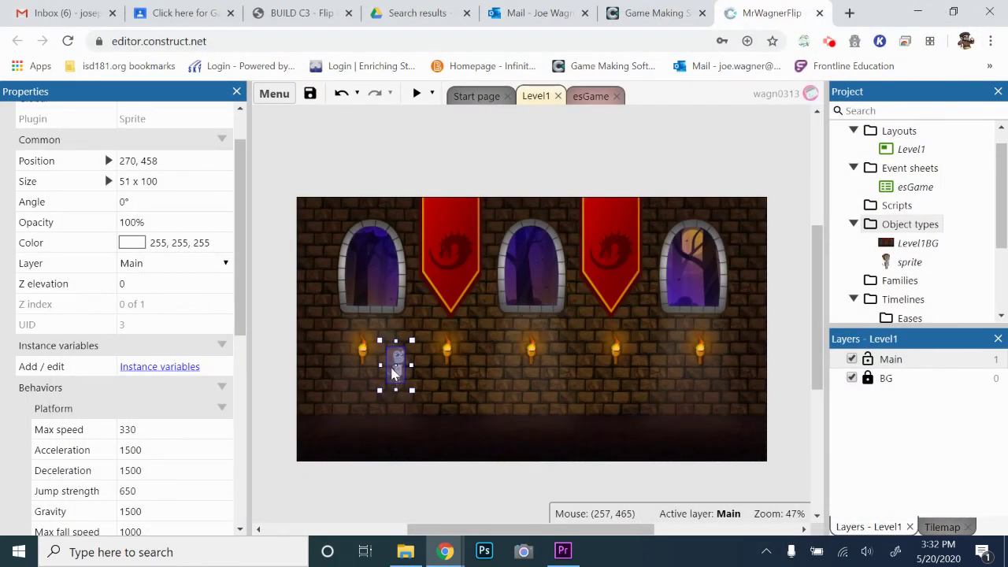
Create a new Sprite object named Ground on the Main layer and place it in Level1
{"action": "left_click", "coordinate": [916, 362]}
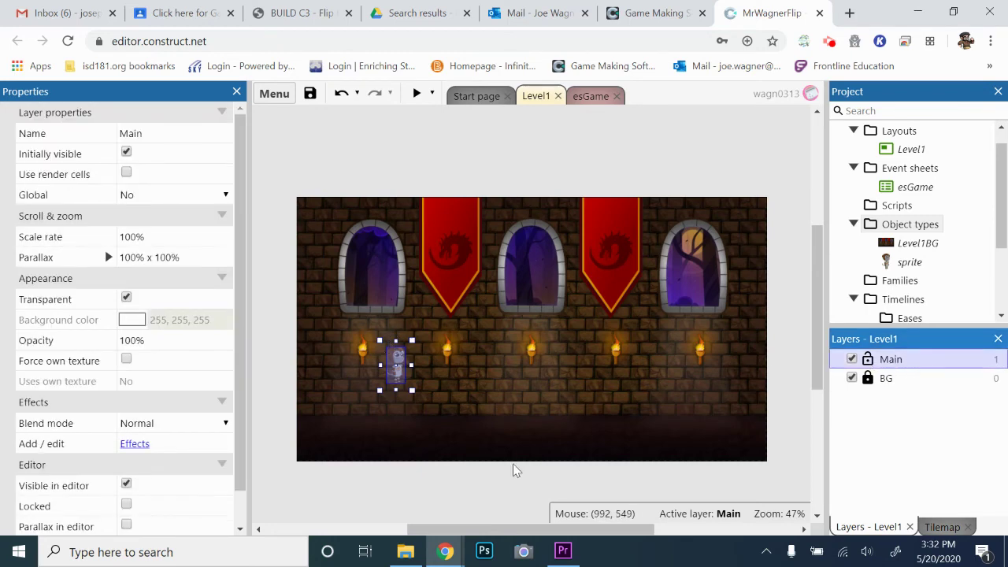
{"action": "double_click", "coordinate": [424, 482]}
{"action": "scroll", "coordinate": [583, 331], "scroll_direction": "down", "scroll_amount": 5}
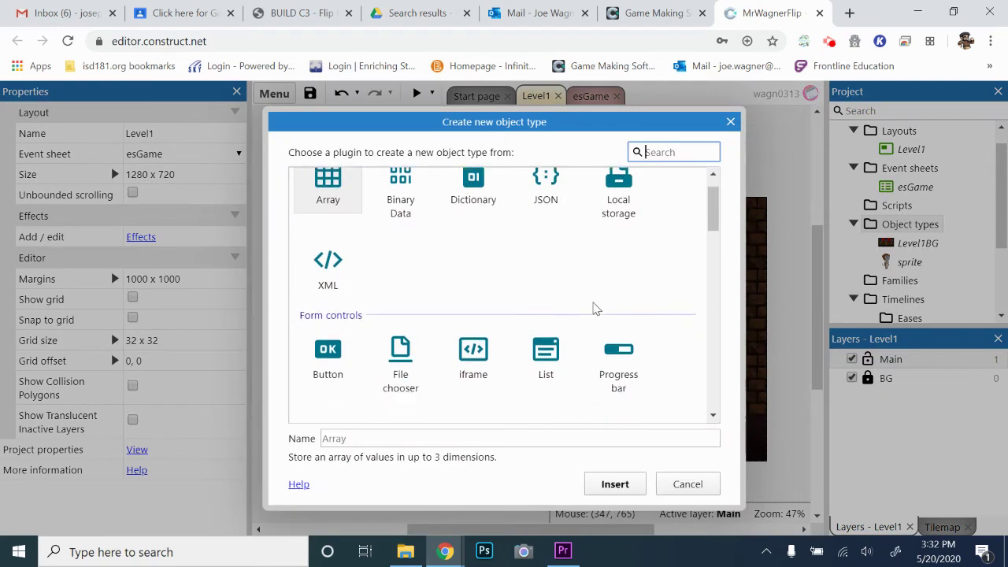
{"action": "left_click", "coordinate": [546, 346]}
{"action": "left_click", "coordinate": [361, 438]}
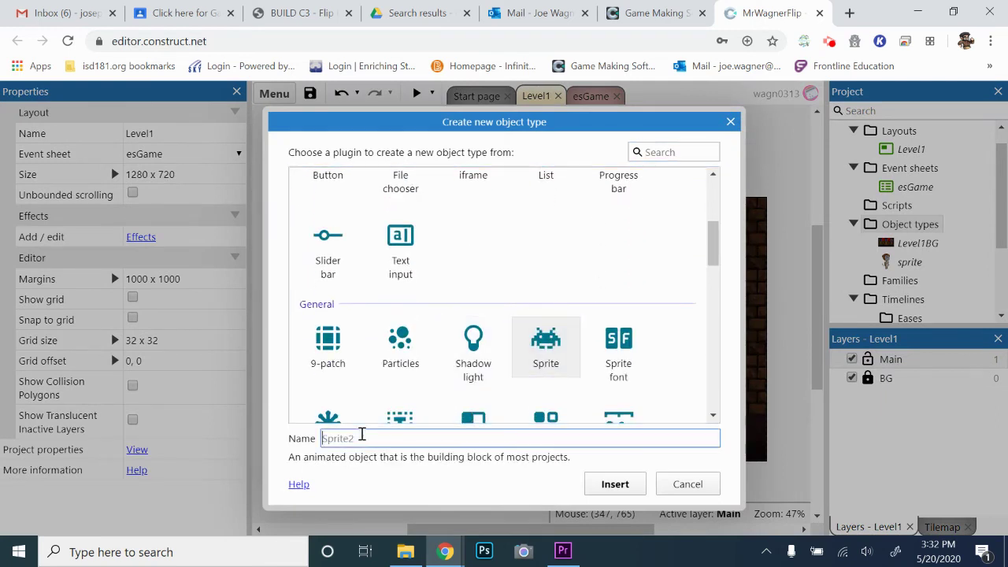
{"action": "type", "text": "Ground"}
{"action": "left_click", "coordinate": [609, 486]}
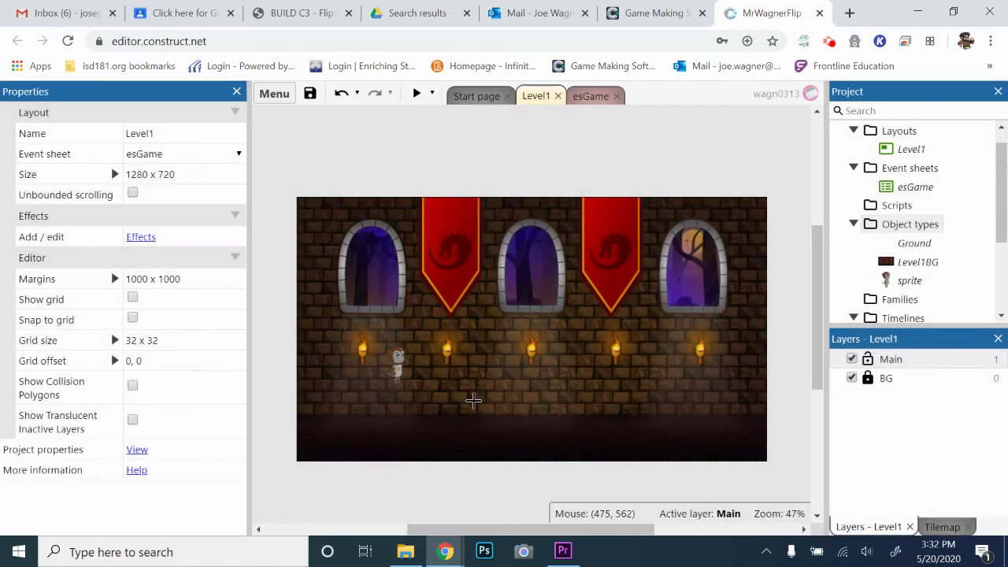
{"action": "left_click", "coordinate": [431, 418]}
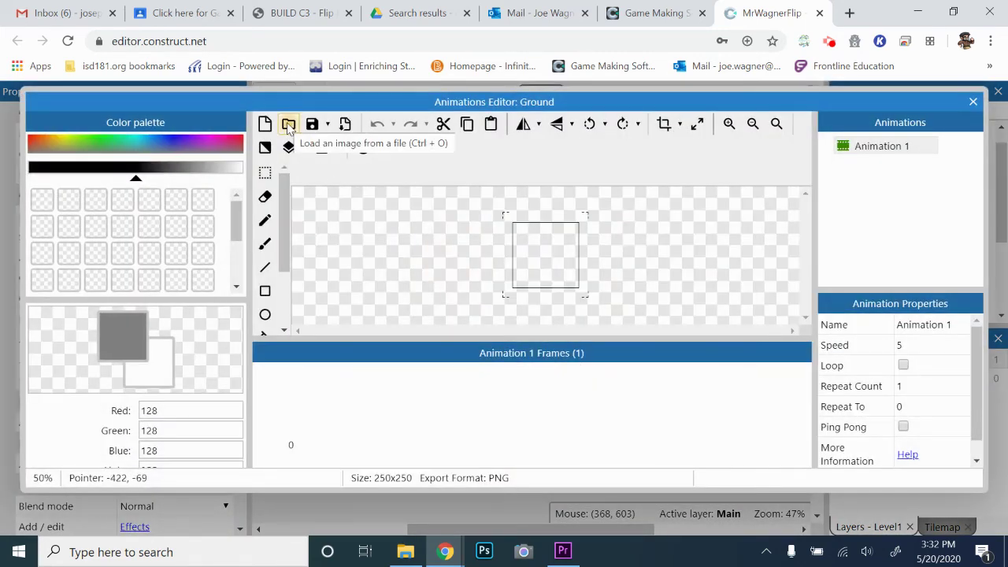
Load DungeonGround.png as the Ground sprite's 572x60 frame image
{"action": "left_click", "coordinate": [288, 125]}
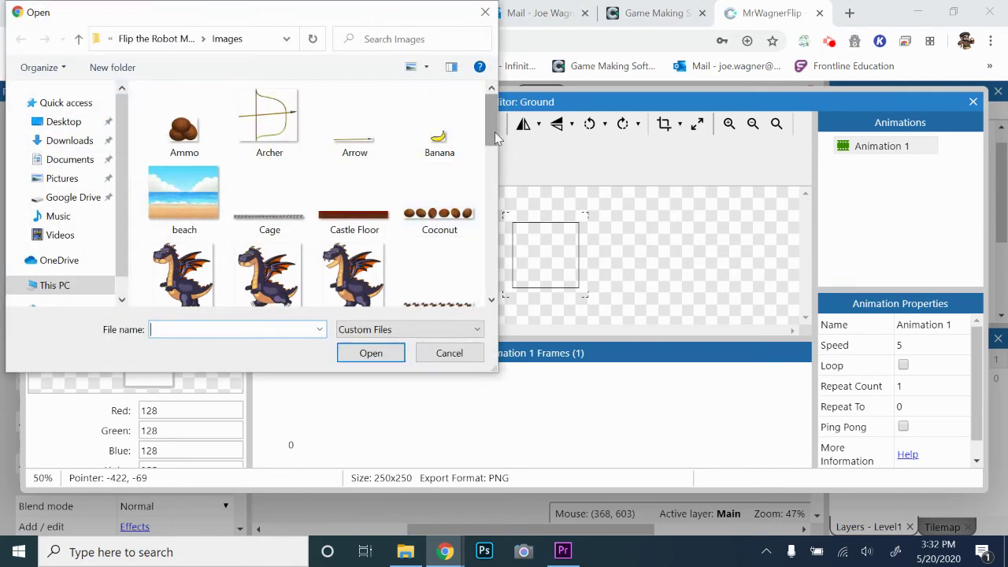
{"action": "scroll", "coordinate": [347, 158], "scroll_direction": "down", "scroll_amount": 2}
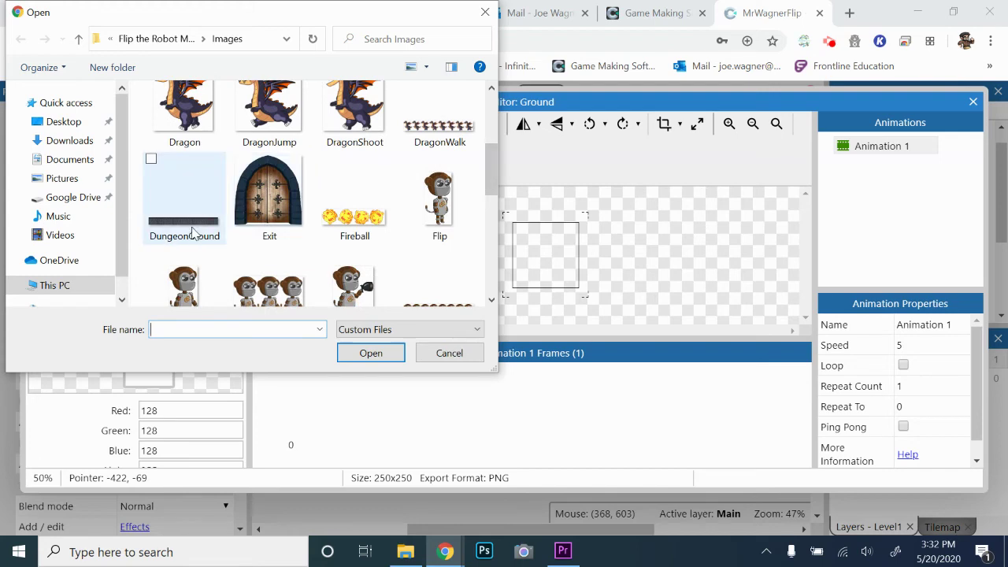
{"action": "left_click", "coordinate": [192, 231]}
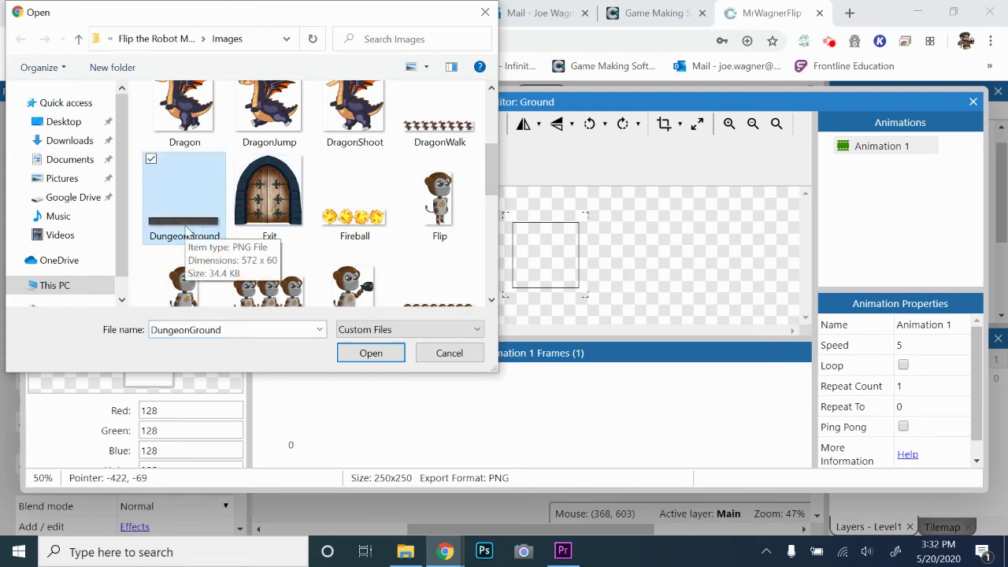
{"action": "double_click", "coordinate": [186, 229]}
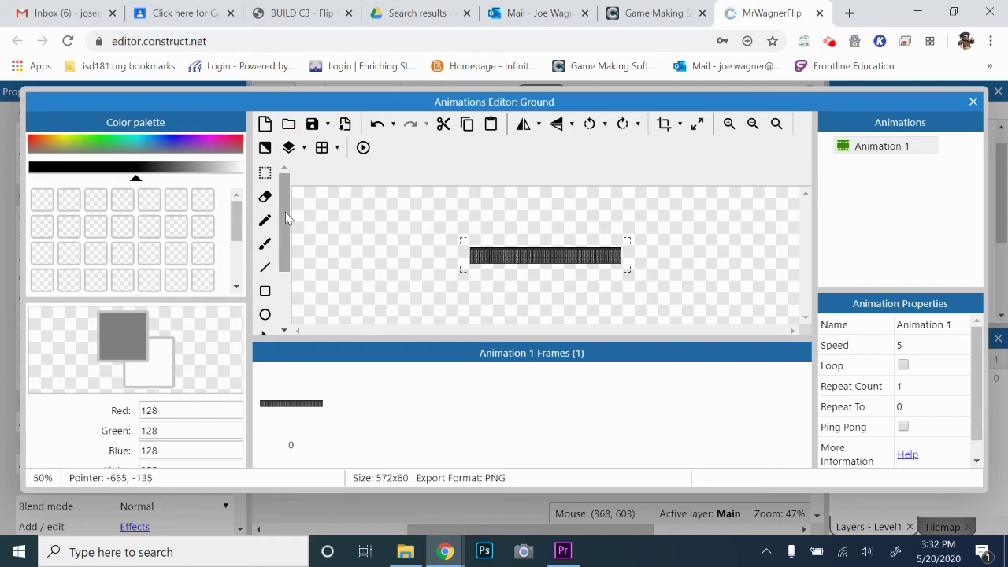
{"action": "left_click", "coordinate": [729, 125]}
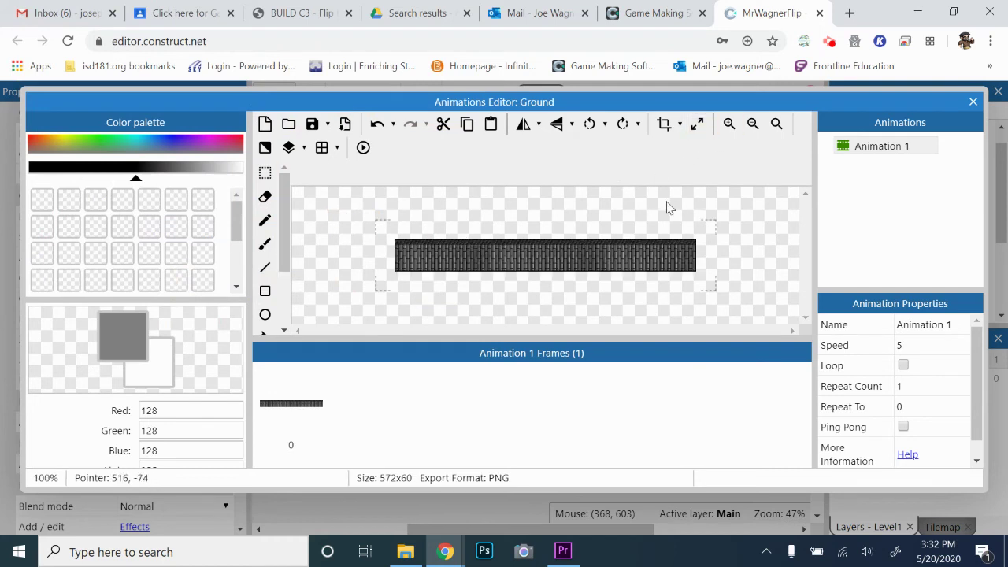
{"action": "left_click_drag", "start_coordinate": [288, 221], "coordinate": [288, 279]}
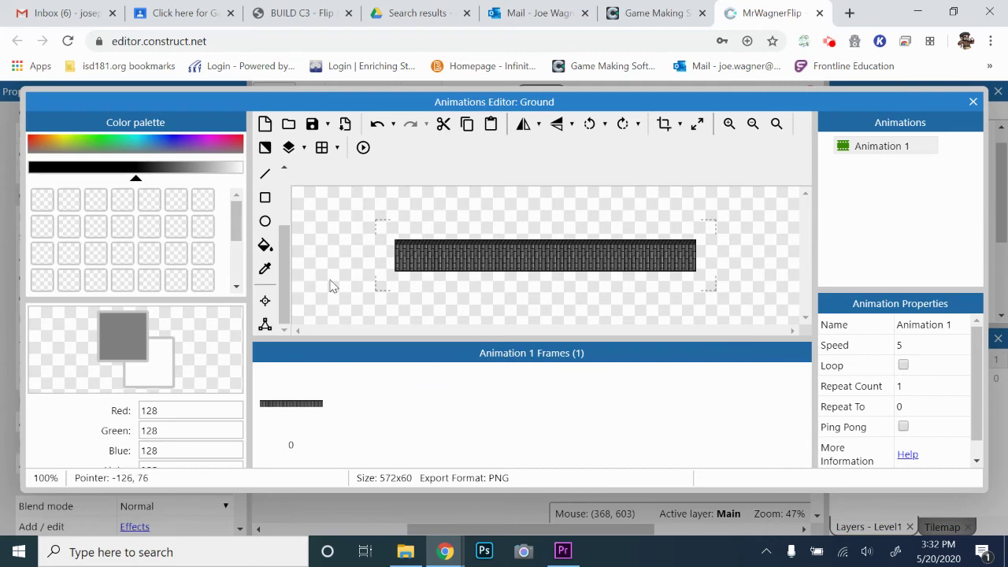
Set the Ground frame's collision polygon to its bounding box
{"action": "left_click", "coordinate": [265, 325]}
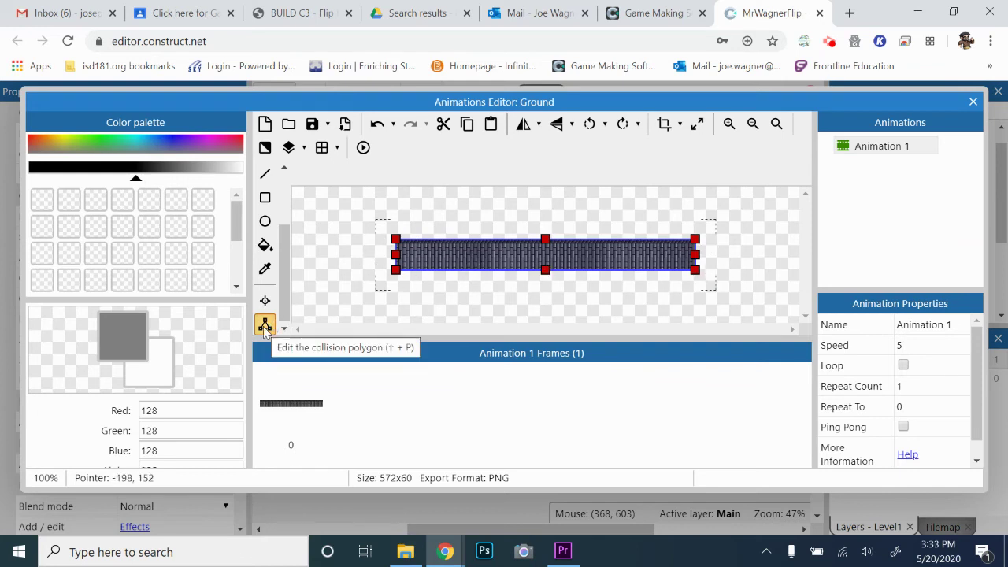
{"action": "right_click", "coordinate": [482, 260]}
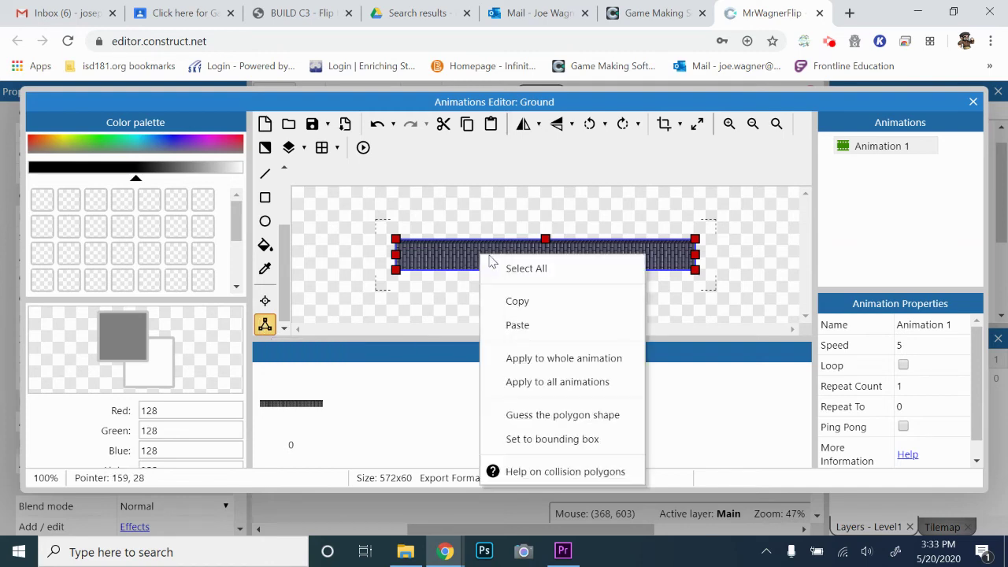
{"action": "left_click", "coordinate": [554, 438]}
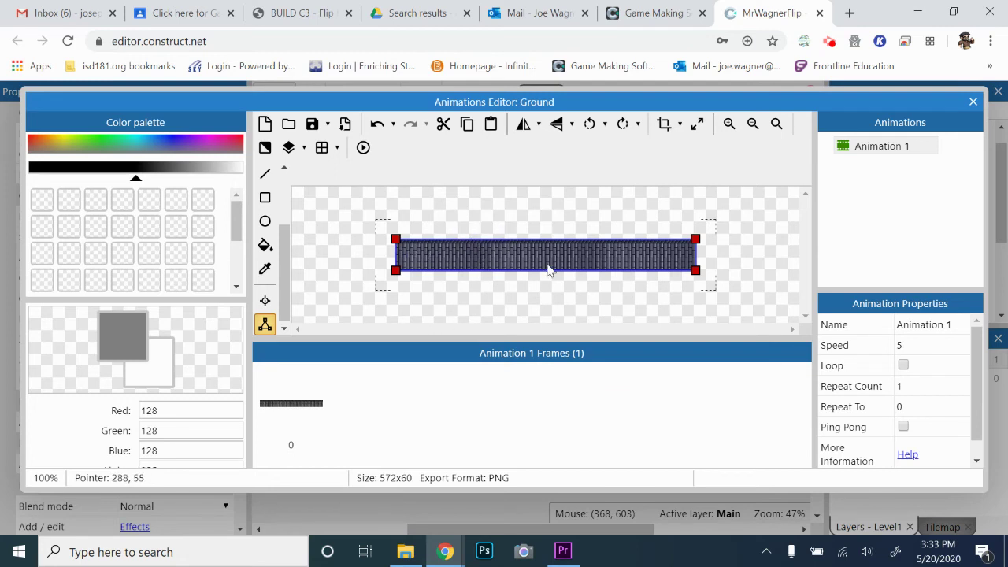
{"action": "left_click", "coordinate": [265, 300]}
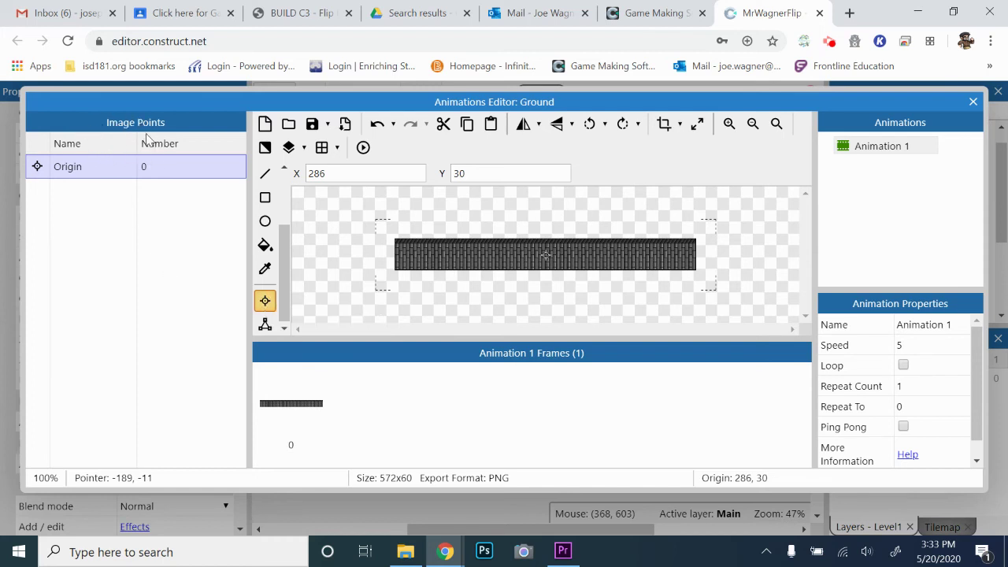
Quick-assign the Ground origin to Bottom Left (0, 60) and close the Animations Editor
{"action": "right_click", "coordinate": [93, 171]}
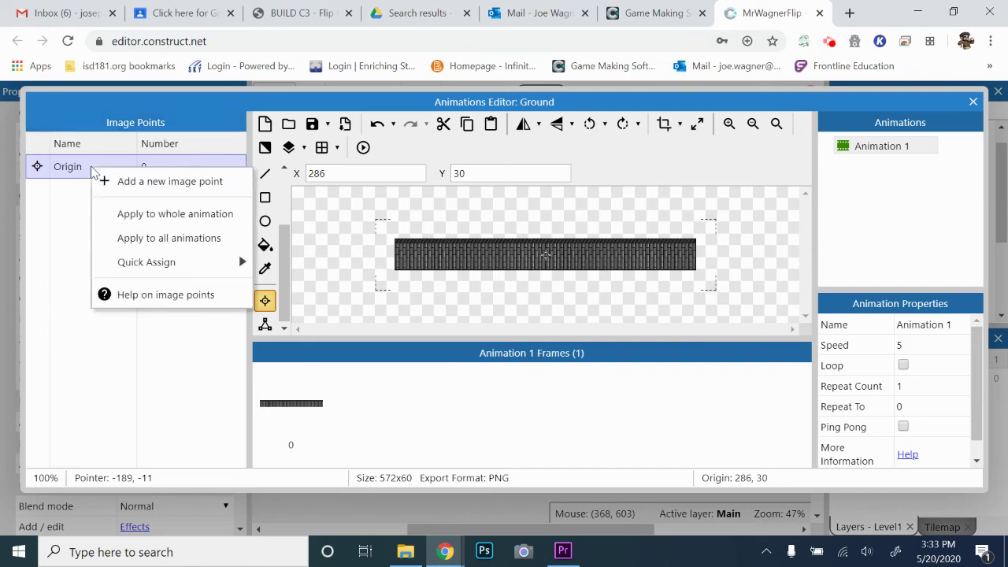
{"action": "mouse_move", "coordinate": [129, 264]}
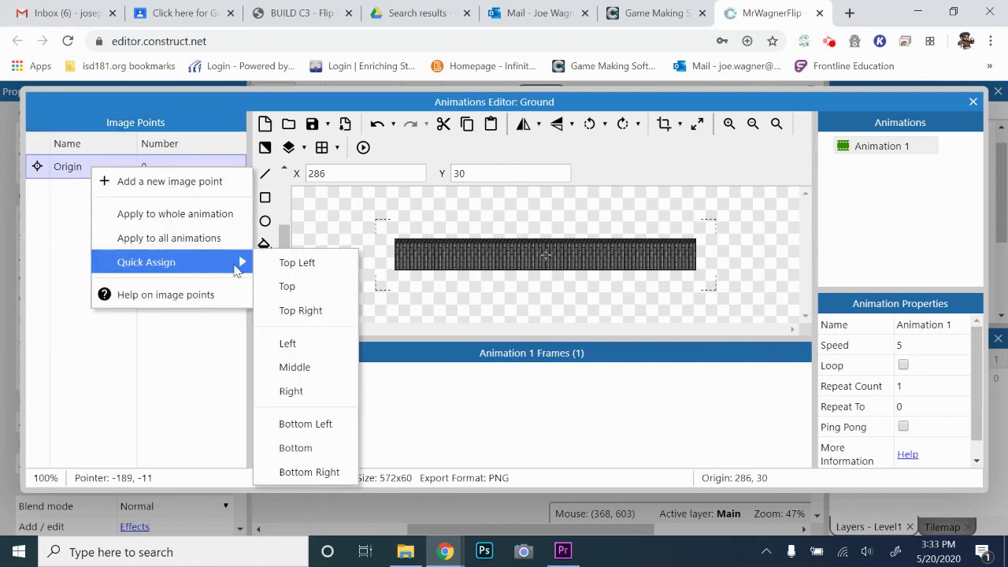
{"action": "left_click", "coordinate": [311, 423]}
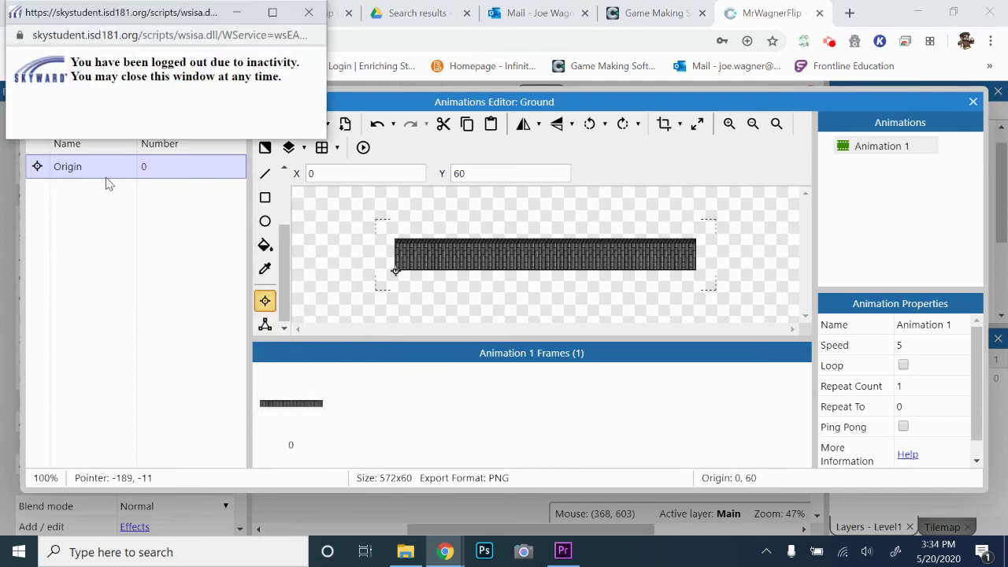
{"action": "left_click", "coordinate": [309, 13]}
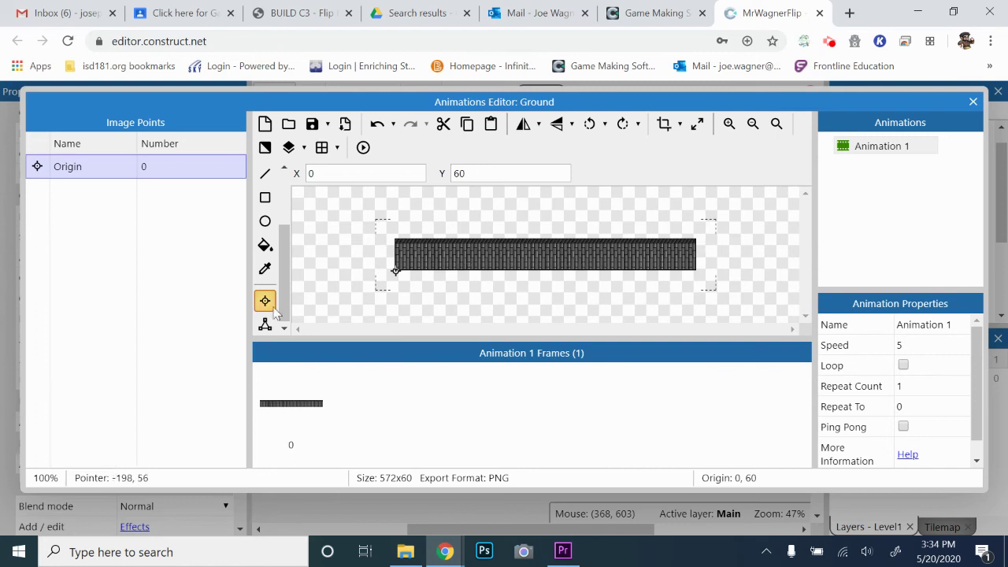
{"action": "left_click", "coordinate": [600, 217]}
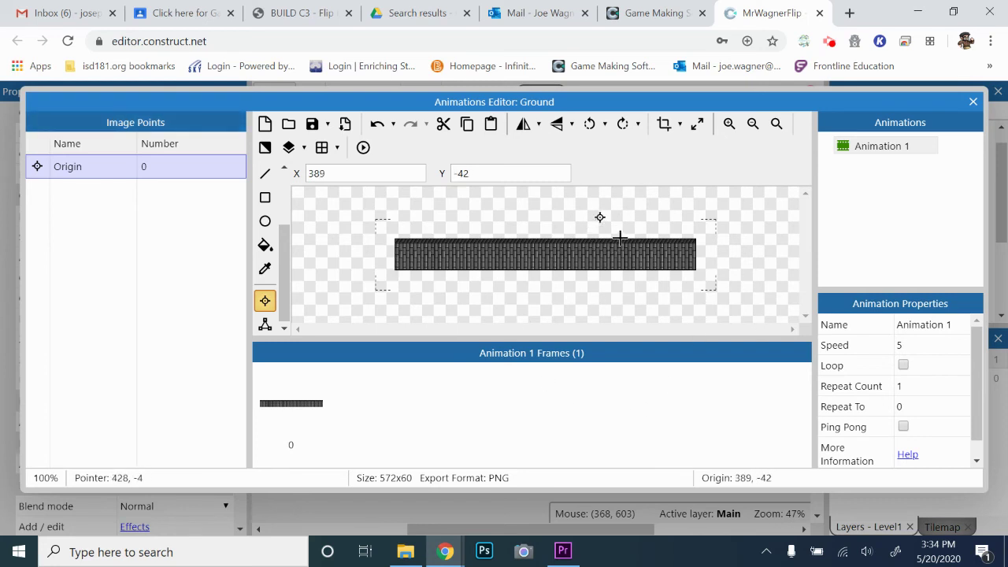
{"action": "right_click", "coordinate": [88, 171]}
{"action": "mouse_move", "coordinate": [238, 266]}
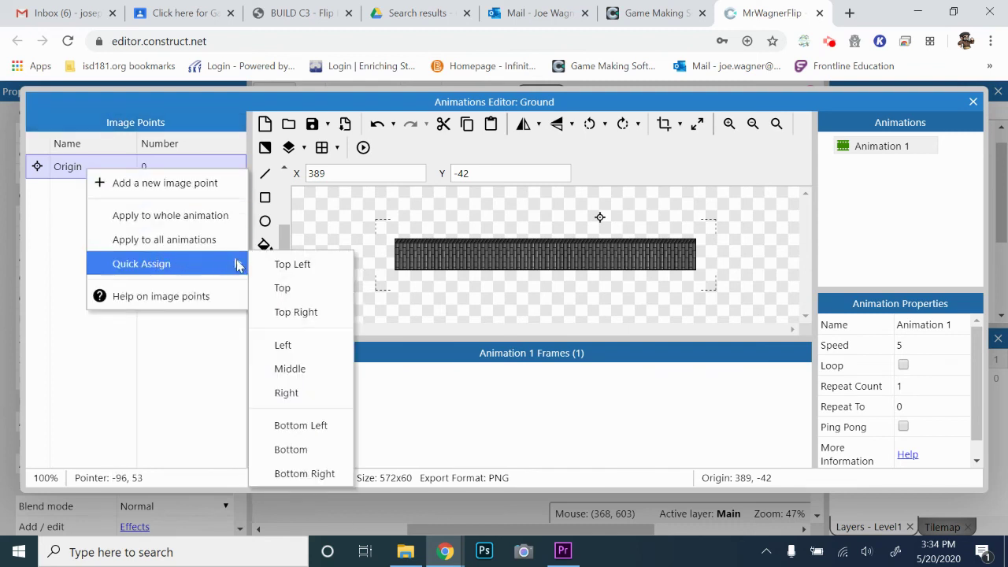
{"action": "left_click", "coordinate": [284, 426]}
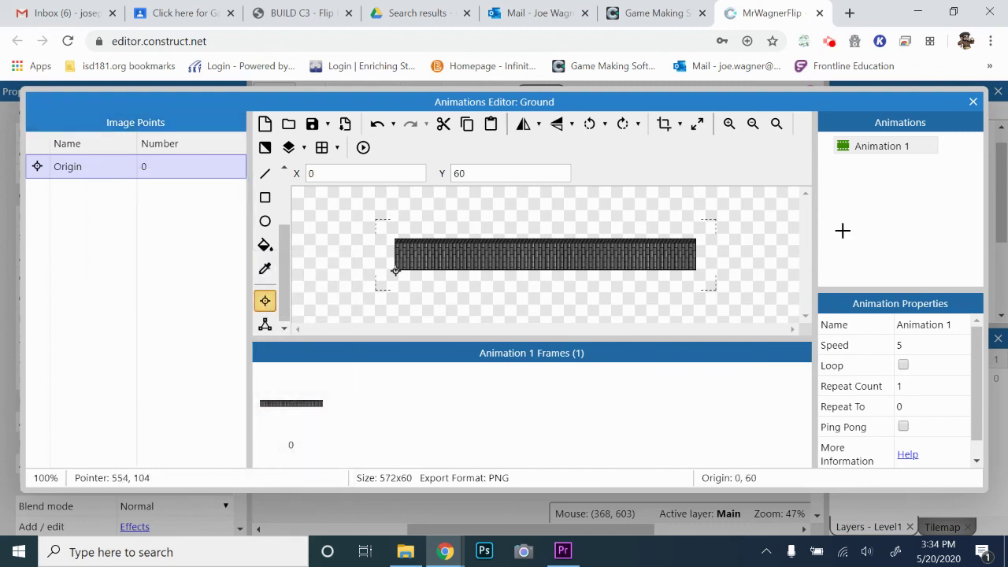
{"action": "left_click", "coordinate": [972, 103]}
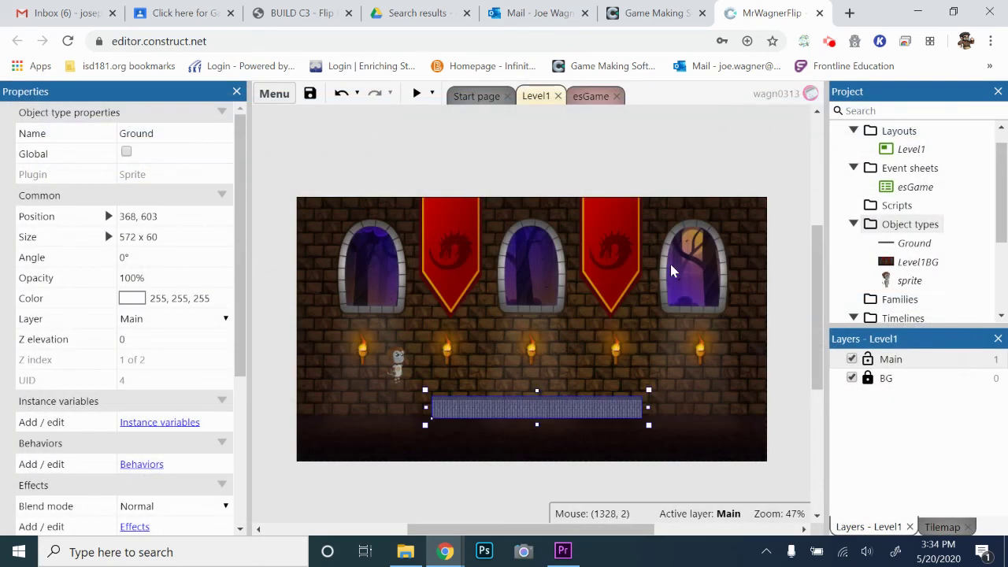
Move the Ground strip to the layout's bottom-left at 0, 722 and set the robot just above it
{"action": "left_click_drag", "start_coordinate": [513, 415], "coordinate": [376, 459]}
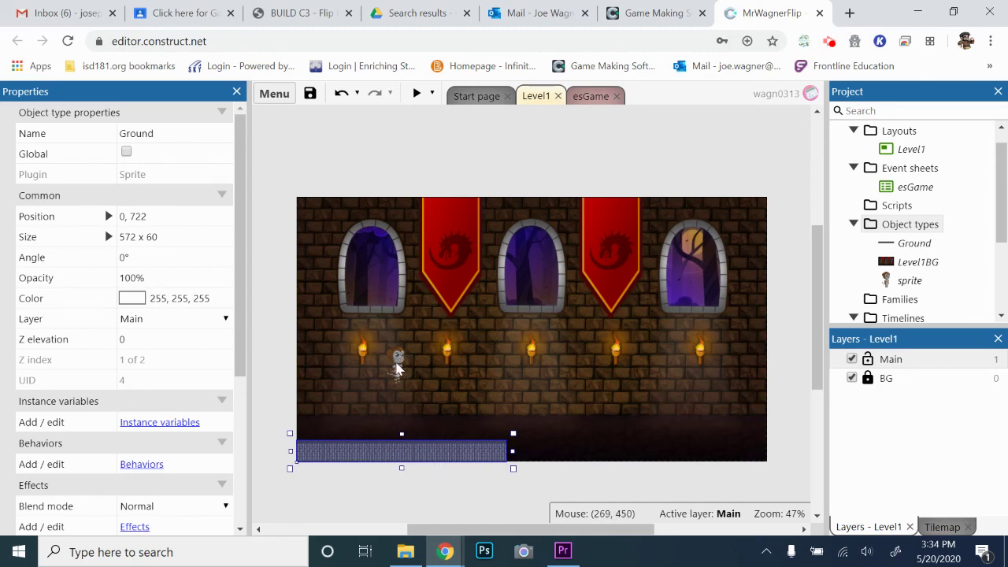
{"action": "left_click_drag", "start_coordinate": [398, 368], "coordinate": [352, 384]}
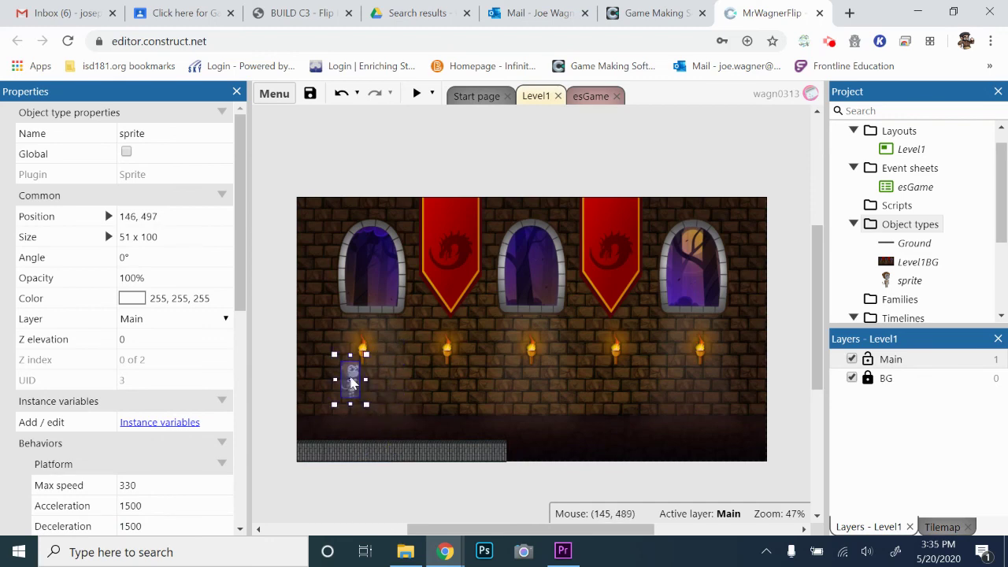
{"action": "left_click", "coordinate": [417, 94]}
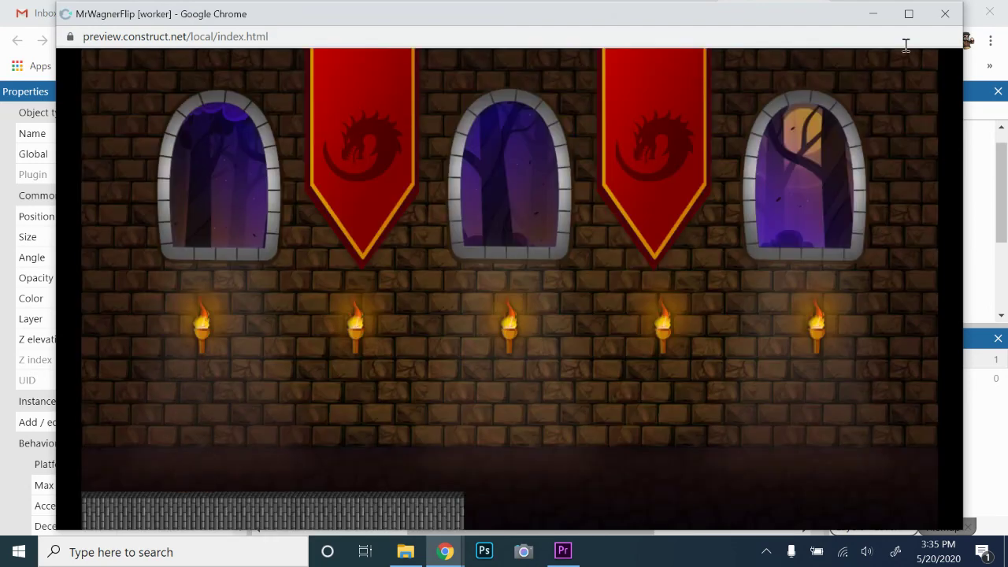
{"action": "left_click", "coordinate": [947, 14]}
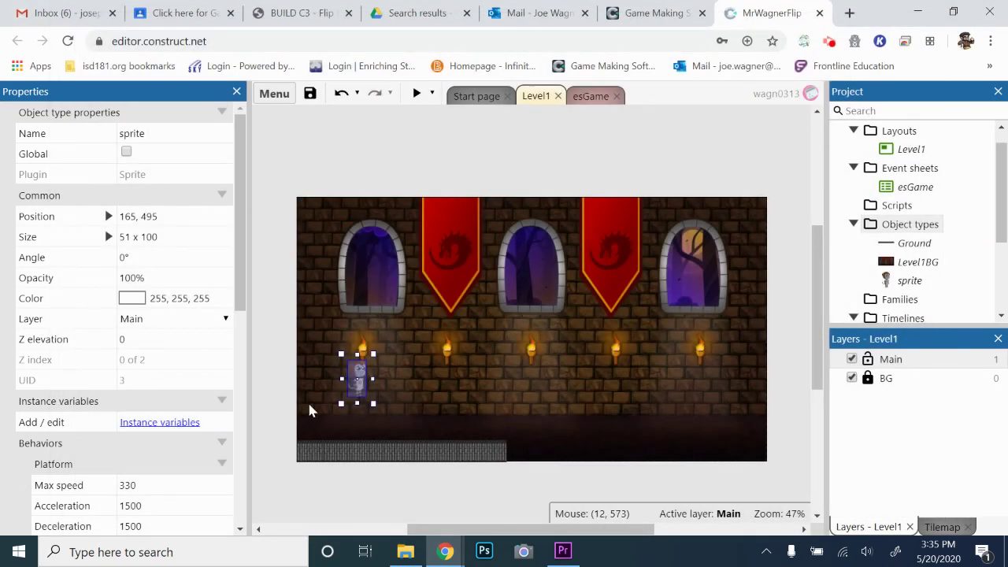
{"action": "left_click", "coordinate": [398, 456]}
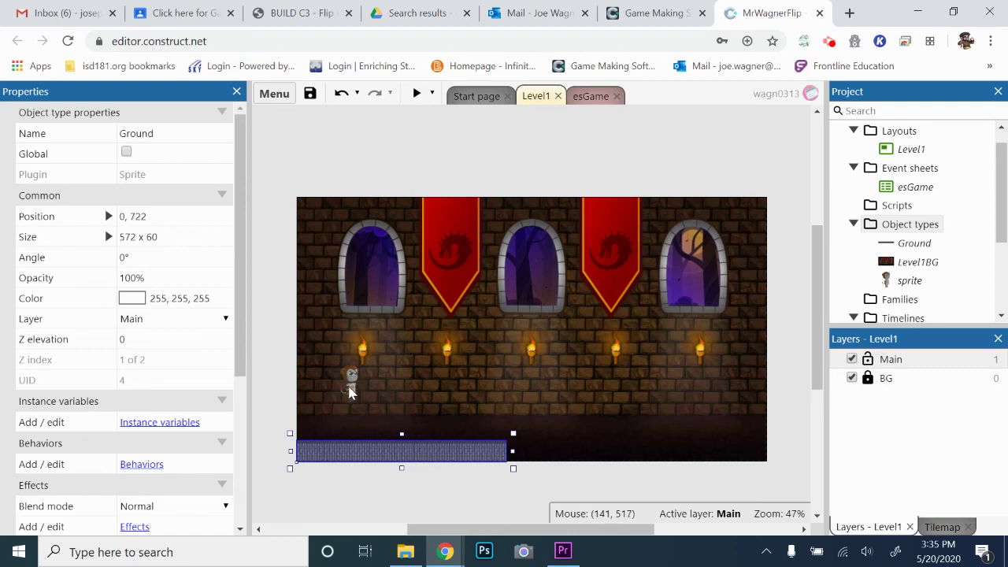
Give the Ground sprite the Solid behavior, then start a game preview
{"action": "left_click", "coordinate": [146, 467]}
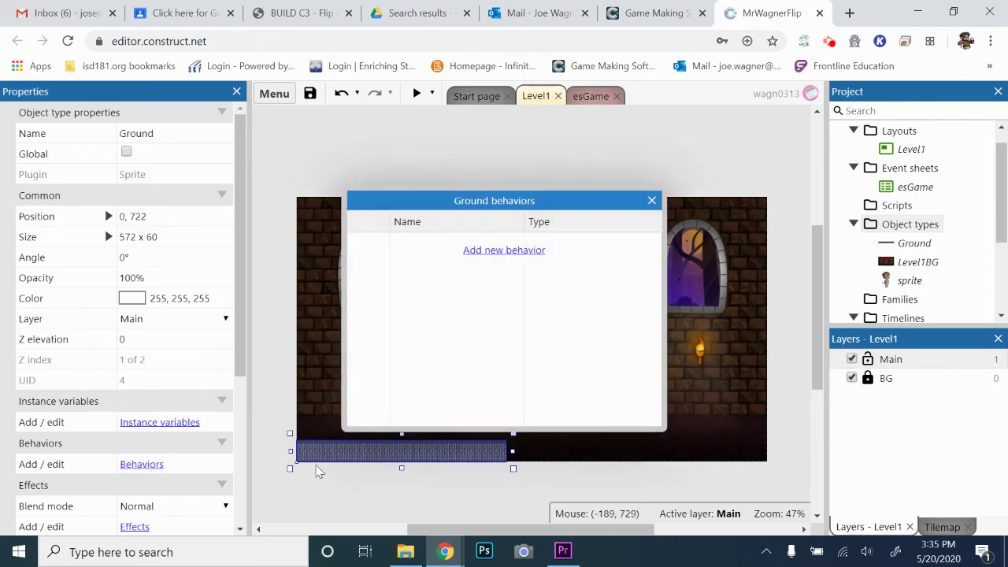
{"action": "left_click", "coordinate": [511, 252]}
{"action": "left_click", "coordinate": [617, 226]}
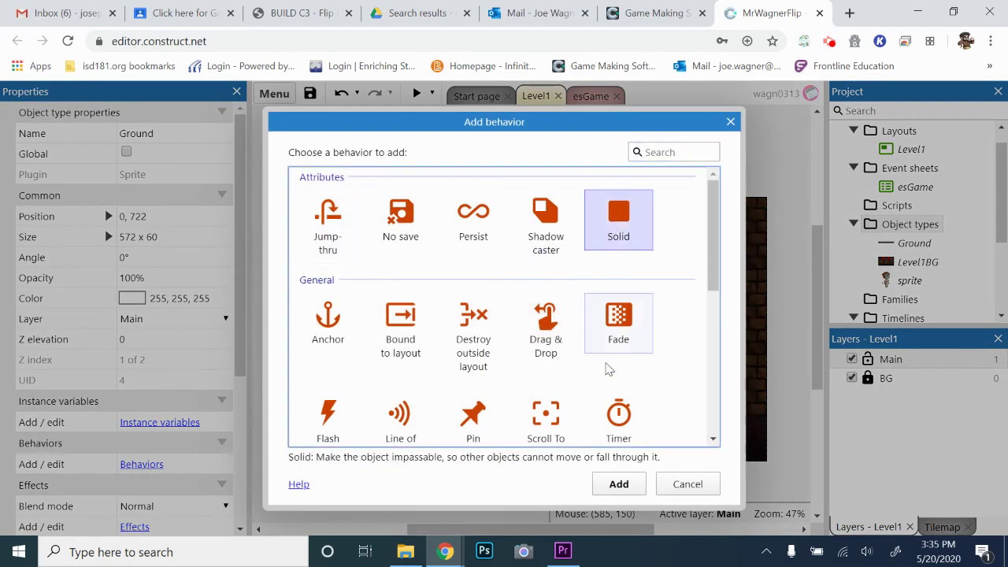
{"action": "left_click", "coordinate": [619, 482]}
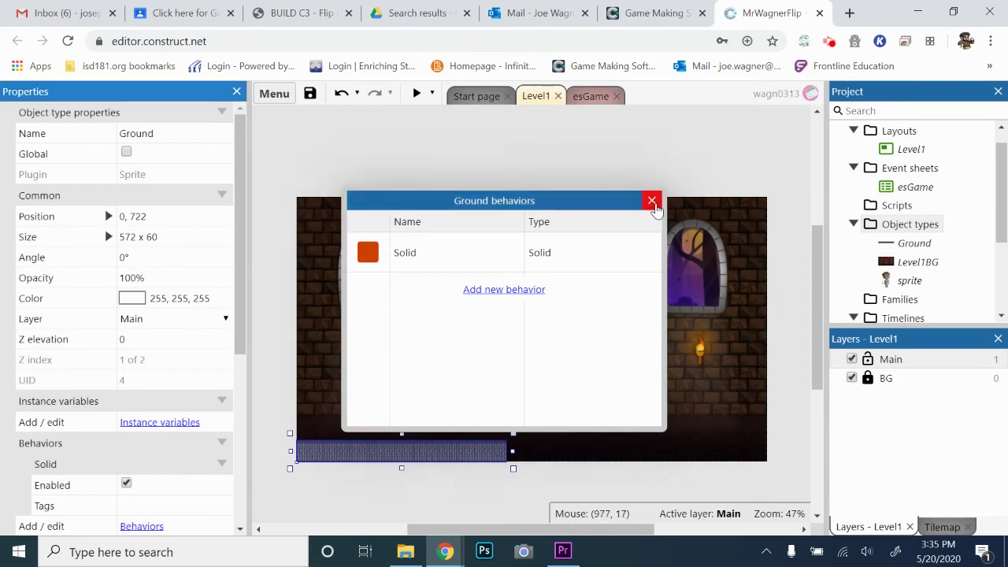
{"action": "left_click", "coordinate": [652, 202]}
{"action": "left_click", "coordinate": [417, 95]}
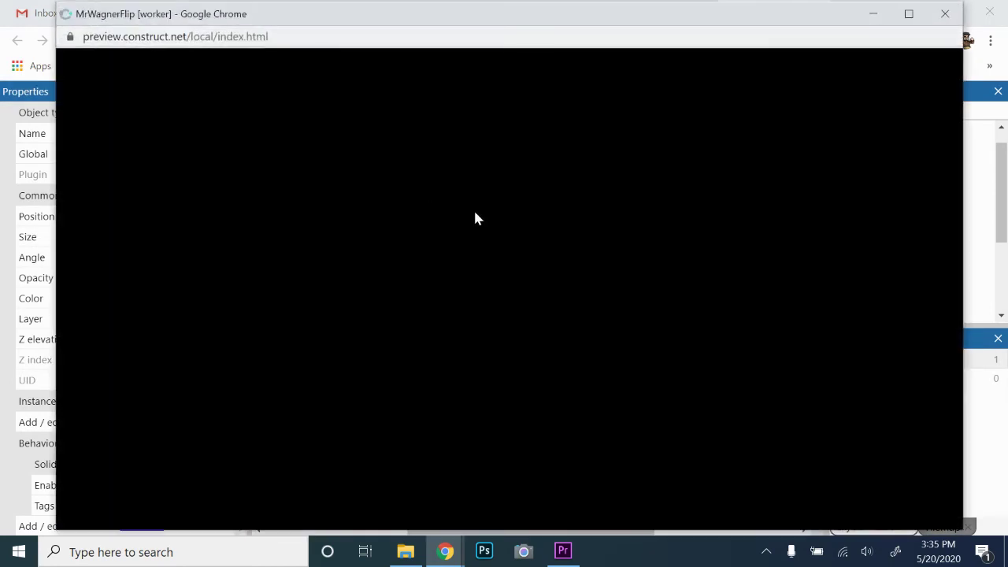
Run the robot left and right along the ground with the arrow keys and try a first jump
{"action": "key", "text": "Right"}
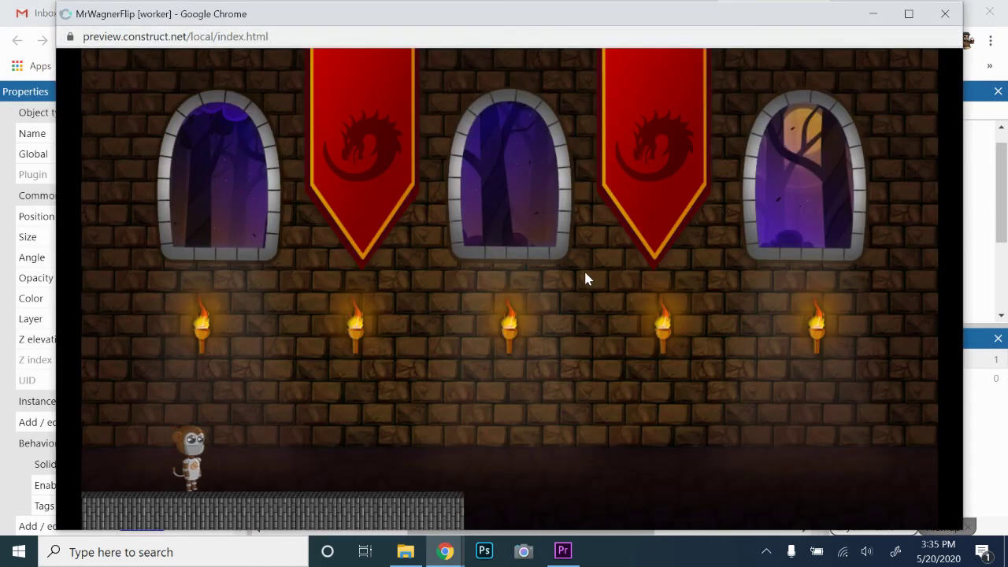
{"action": "key", "text": "Left"}
{"action": "key", "text": "Right"}
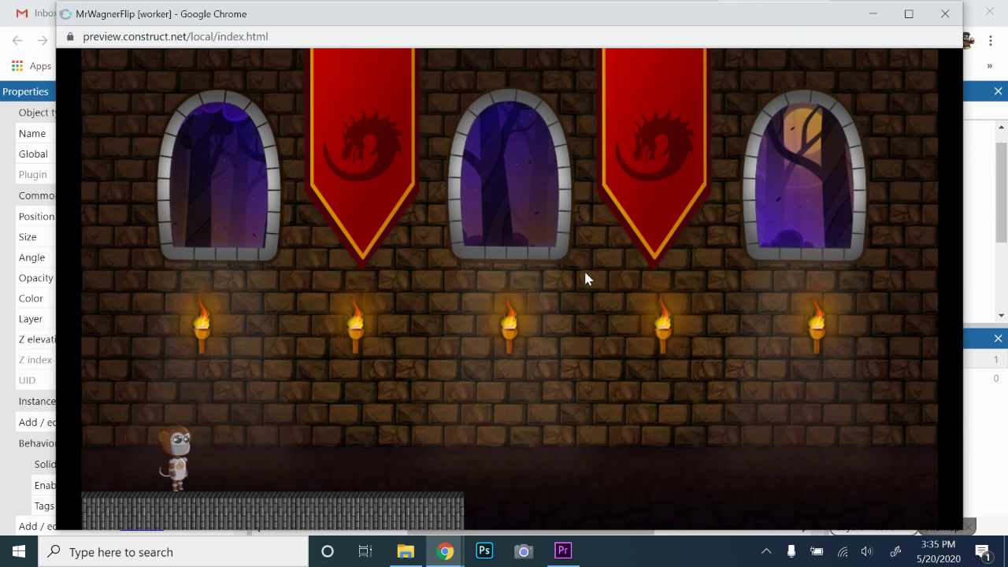
{"action": "key", "text": "Left"}
{"action": "key", "text": "Up"}
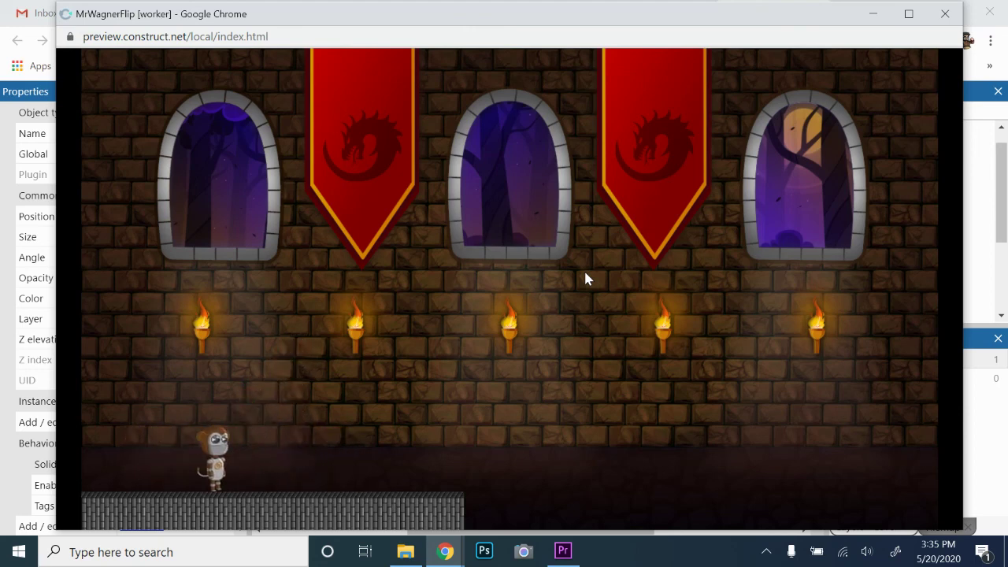
{"action": "key", "text": "Right"}
{"action": "key", "text": "Left"}
Jump repeatedly and steer the robot in mid-air, checking it lands on the solid ground
{"action": "key", "text": "Left"}
{"action": "key", "text": "Up"}
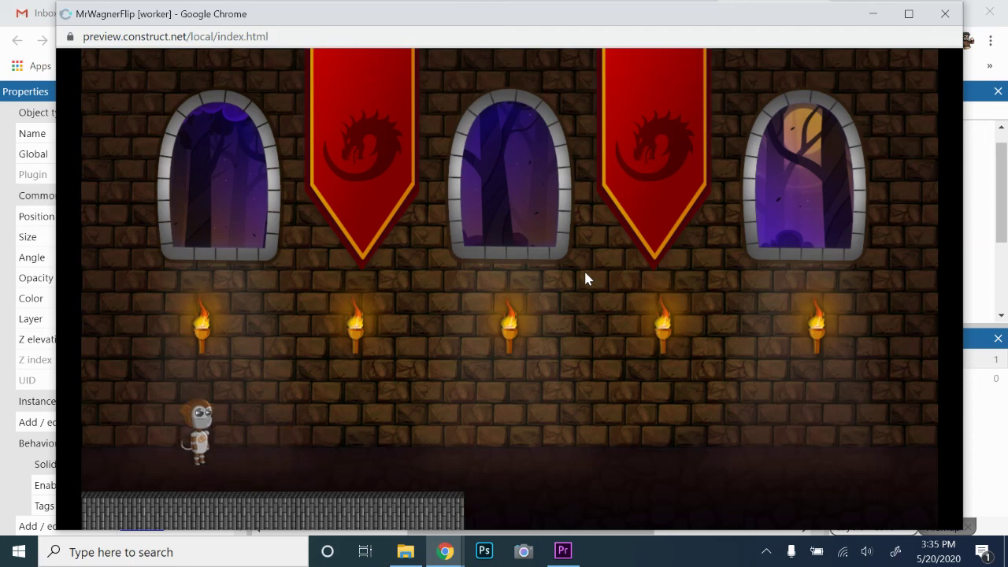
{"action": "key", "text": "Right"}
{"action": "key", "text": "Left"}
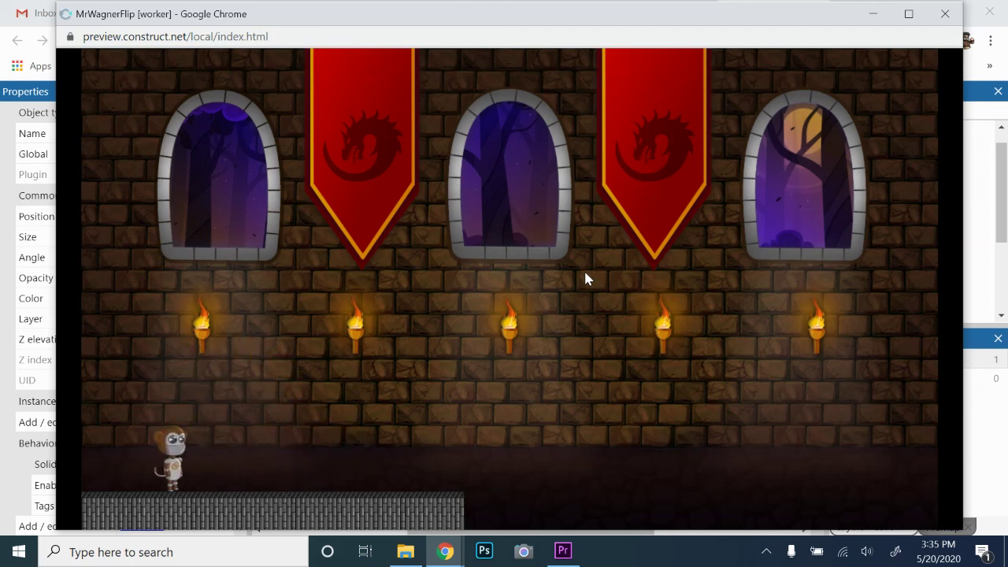
{"action": "key", "text": "Right"}
{"action": "key", "text": "Left"}
{"action": "key", "text": "Up"}
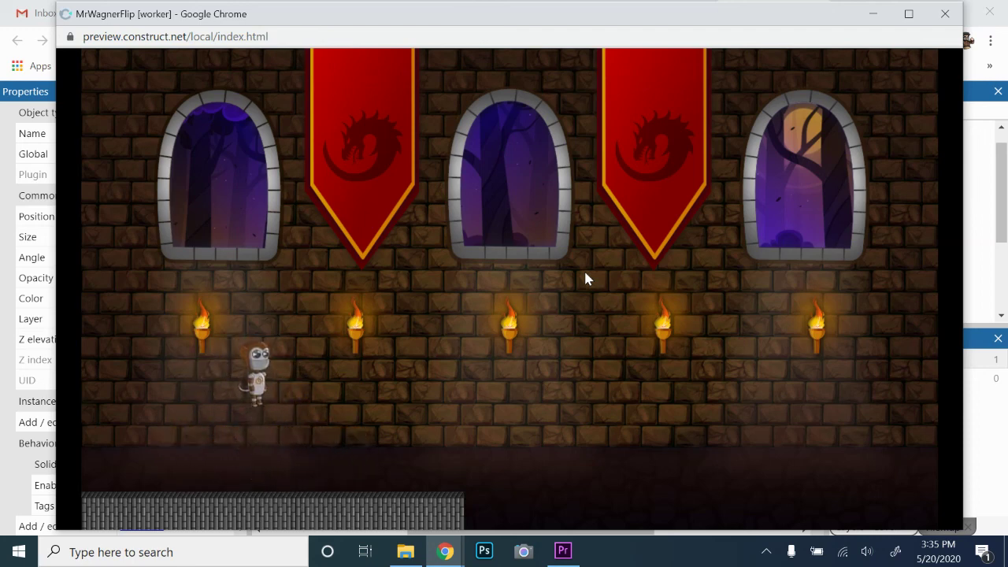
{"action": "key", "text": "Left"}
{"action": "key", "text": "Right"}
{"action": "key", "text": "Up"}
{"action": "key", "text": "Left"}
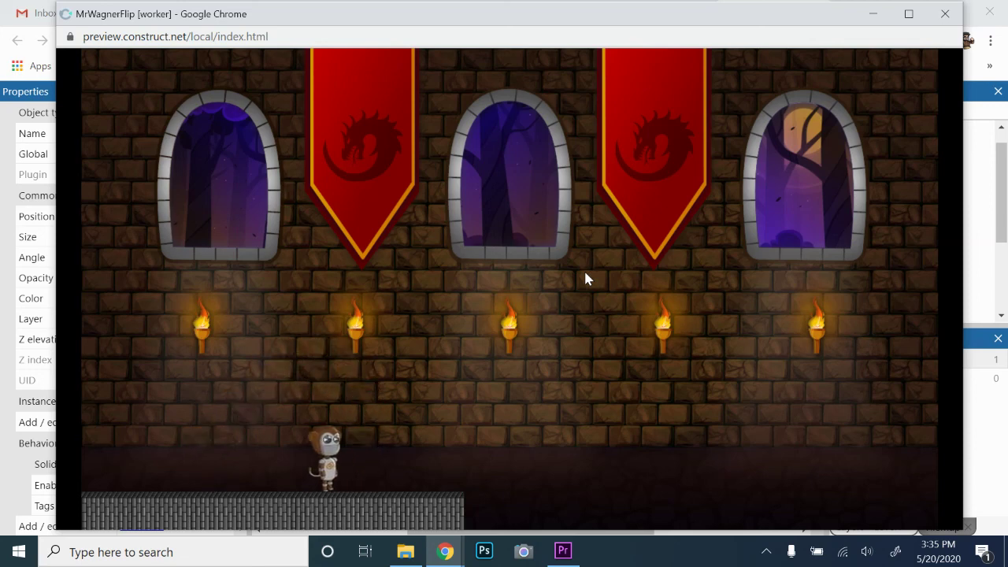
{"action": "key", "text": "Right"}
{"action": "key", "text": "Right"}
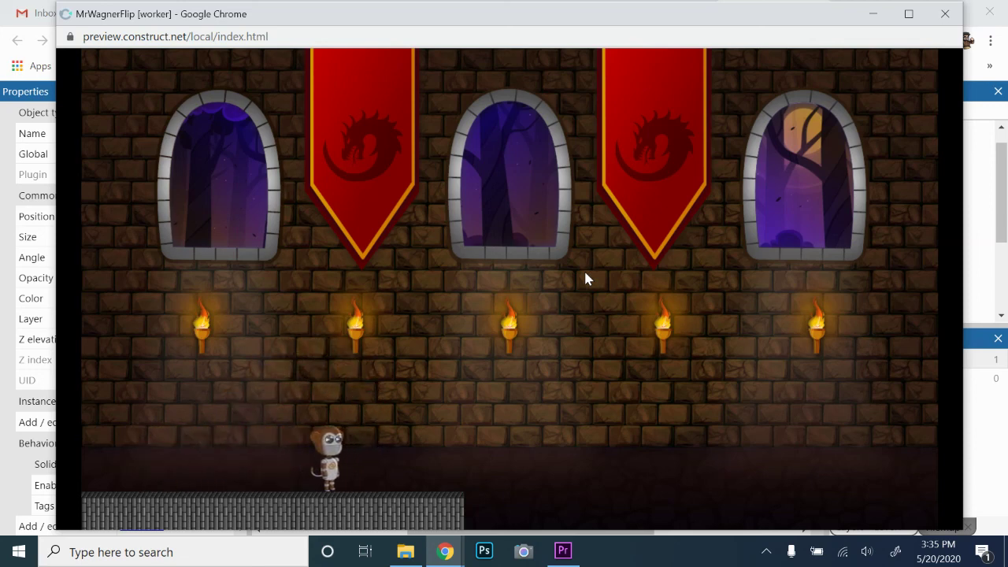
{"action": "key", "text": "Left"}
{"action": "key", "text": "Up"}
{"action": "key", "text": "Right"}
{"action": "key", "text": "Up"}
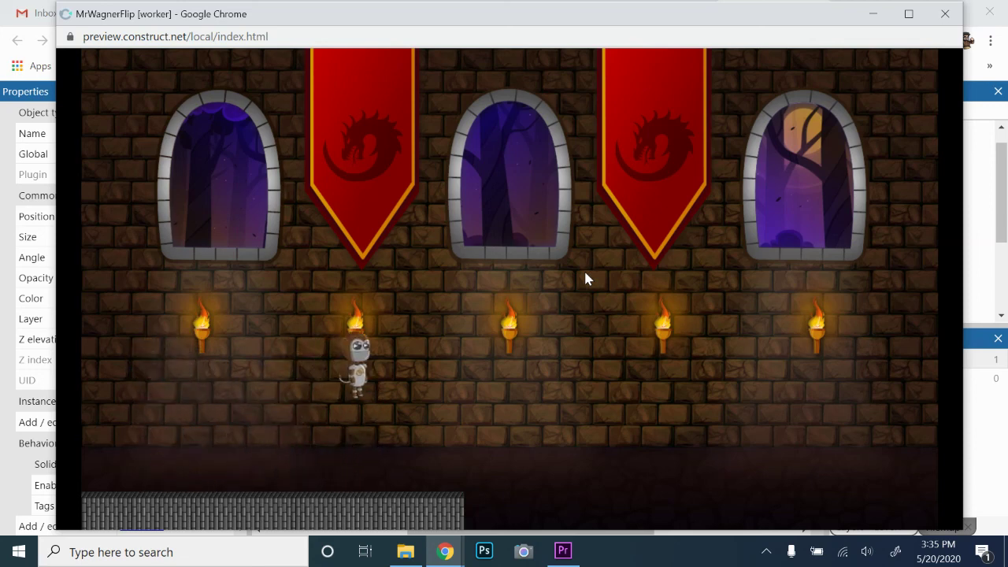
{"action": "key", "text": "Left"}
{"action": "key", "text": "Up"}
{"action": "key", "text": "Right"}
{"action": "key", "text": "Up"}
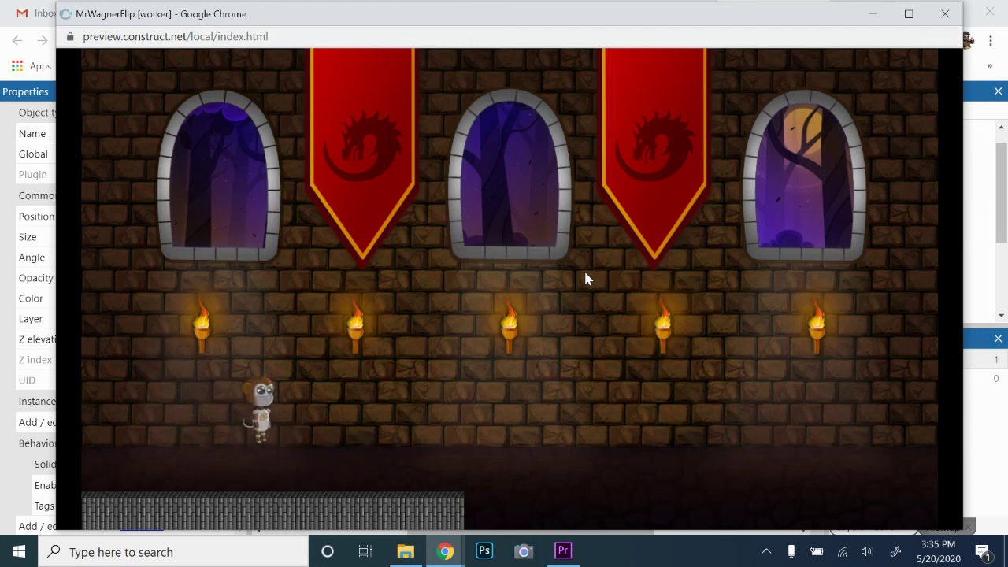
{"action": "key", "text": "Left"}
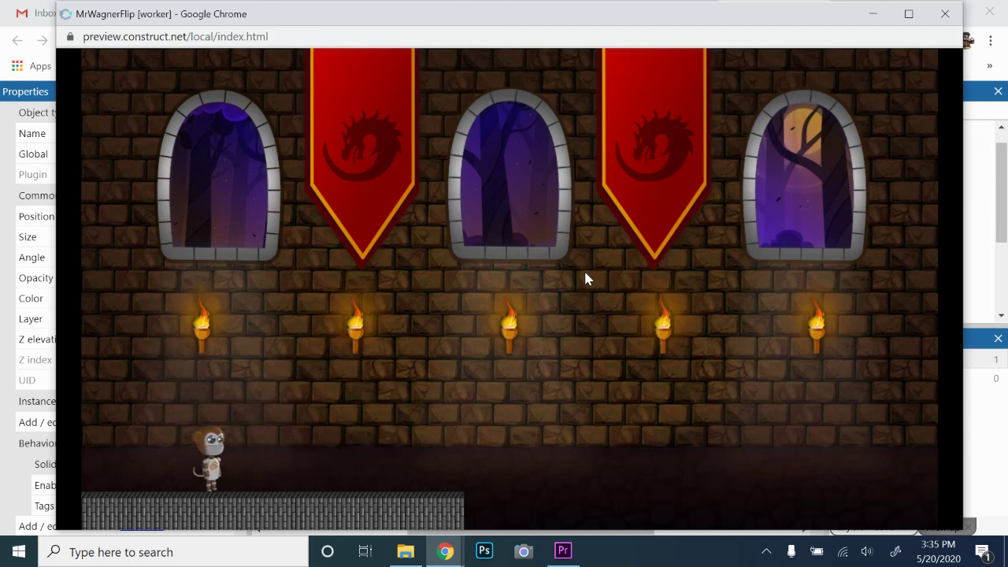
{"action": "key", "text": "Right"}
{"action": "key", "text": "Left"}
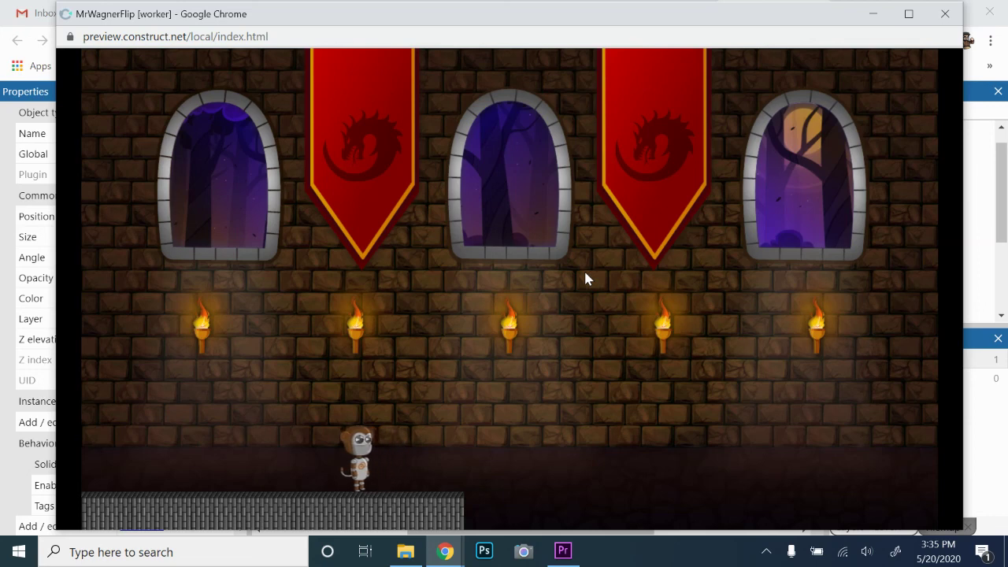
{"action": "key", "text": "Up"}
{"action": "key", "text": "Right"}
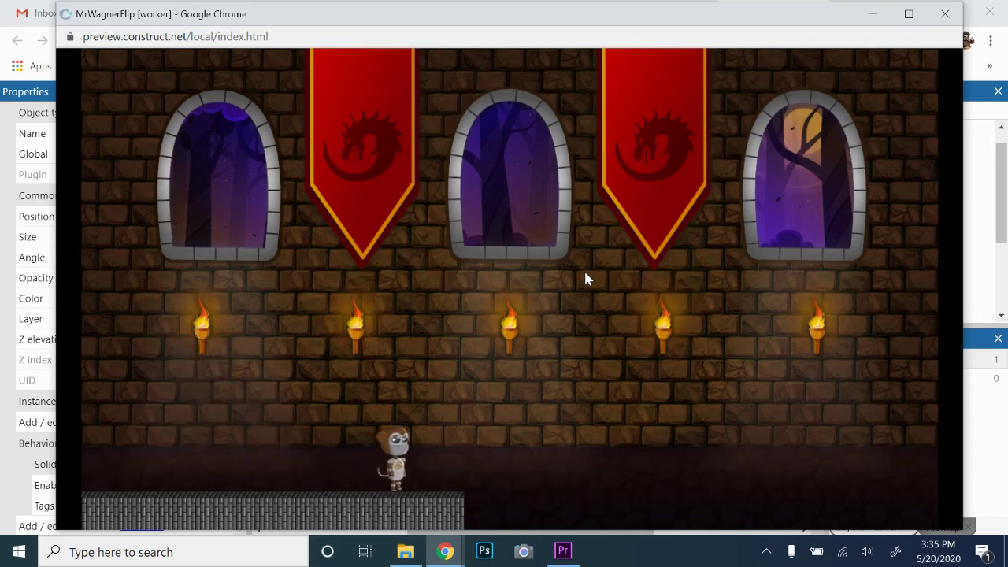
{"action": "key", "text": "Left"}
{"action": "key", "text": "Up"}
{"action": "key", "text": "Right"}
{"action": "key", "text": "Up"}
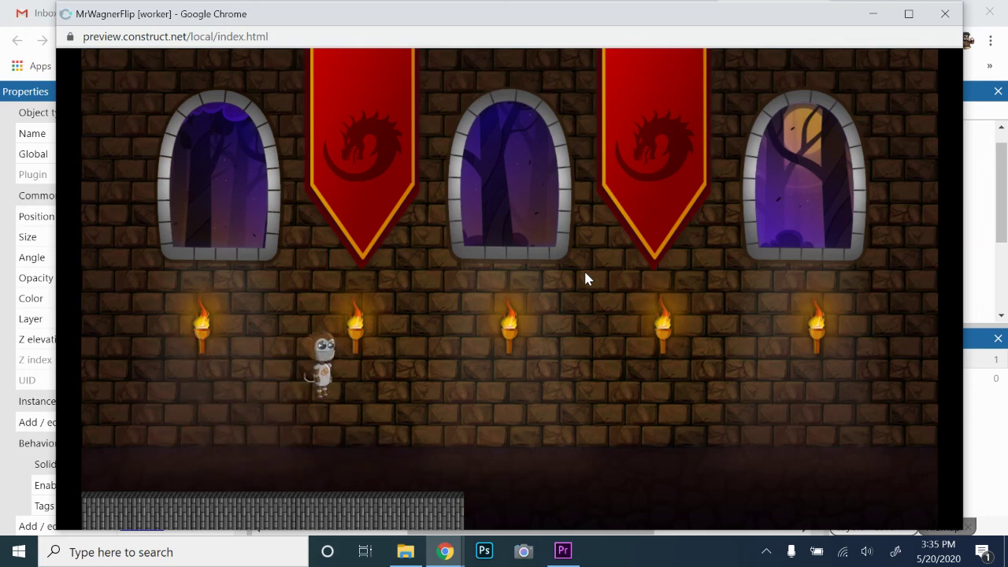
{"action": "key", "text": "Left"}
{"action": "key", "text": "Up"}
{"action": "key", "text": "Right"}
{"action": "key", "text": "Up"}
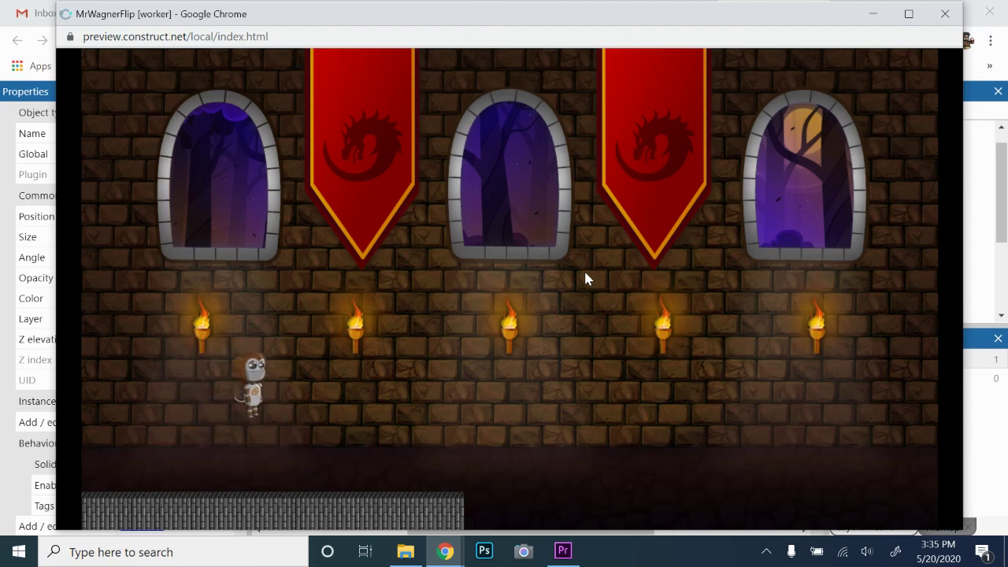
{"action": "key", "text": "Left"}
{"action": "key", "text": "Up"}
{"action": "key", "text": "Right"}
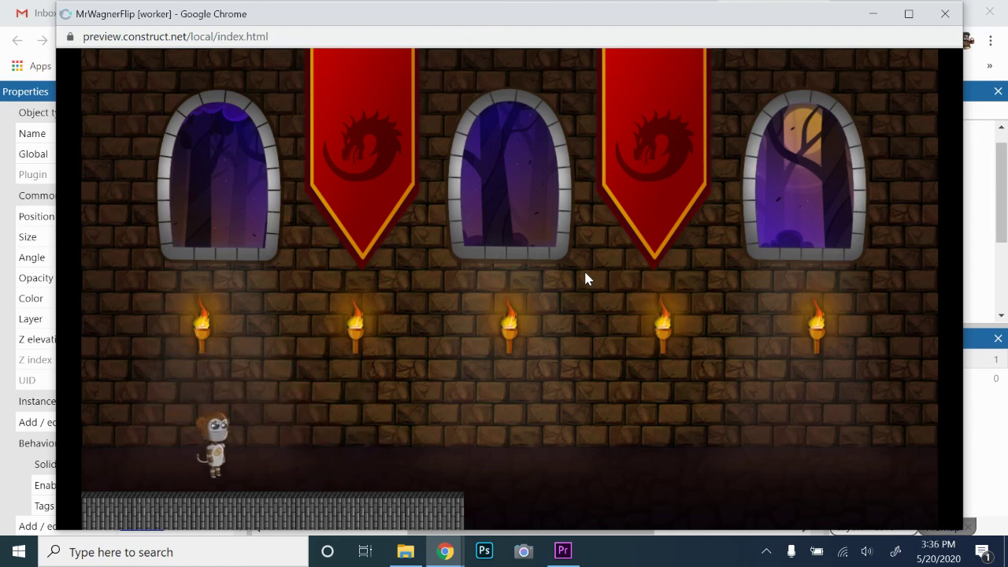
{"action": "key", "text": "Up"}
{"action": "key", "text": "Left"}
{"action": "key", "text": "Right"}
{"action": "key", "text": "Up"}
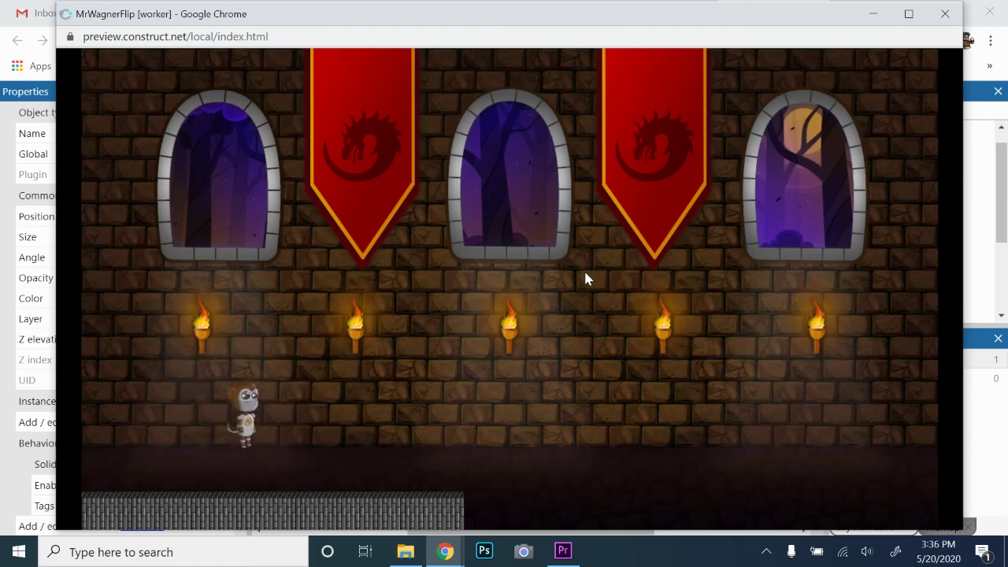
{"action": "key", "text": "Left"}
{"action": "key", "text": "Right"}
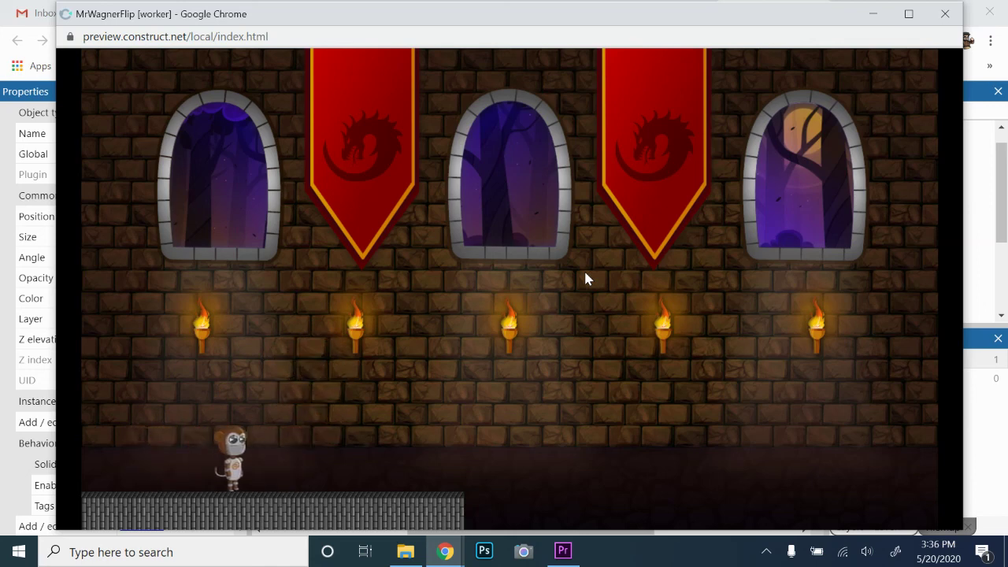
{"action": "key", "text": "Left"}
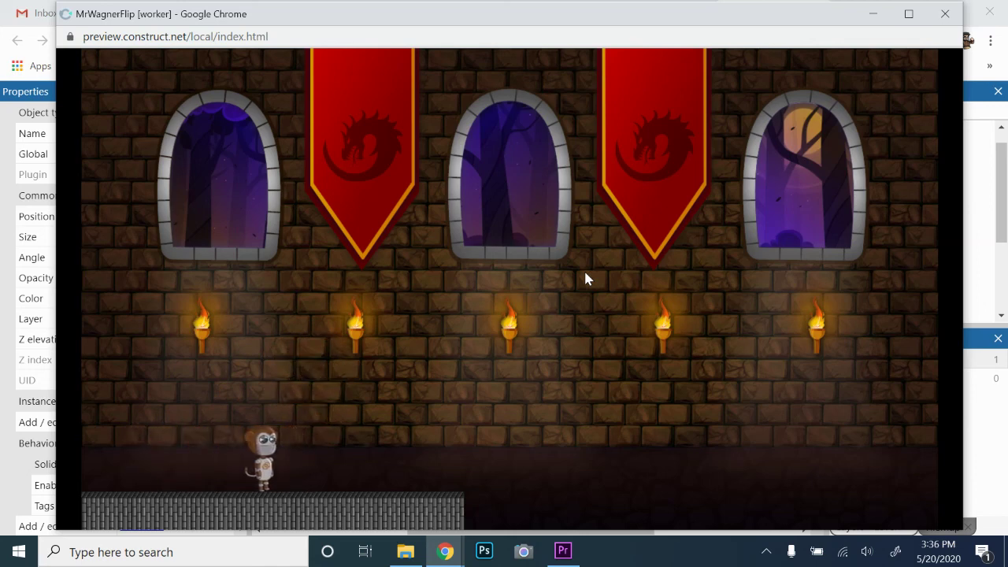
{"action": "key", "text": "Right"}
{"action": "key", "text": "Up"}
{"action": "key", "text": "Left"}
{"action": "key", "text": "Left"}
{"action": "key", "text": "Up"}
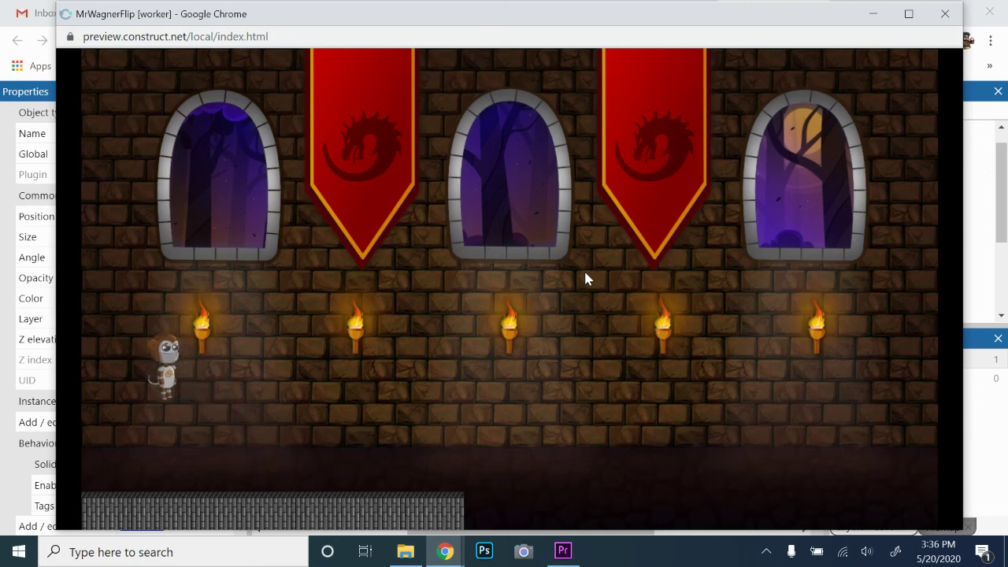
{"action": "key", "text": "Right"}
{"action": "key", "text": "Up"}
{"action": "key", "text": "Left"}
{"action": "key", "text": "Left"}
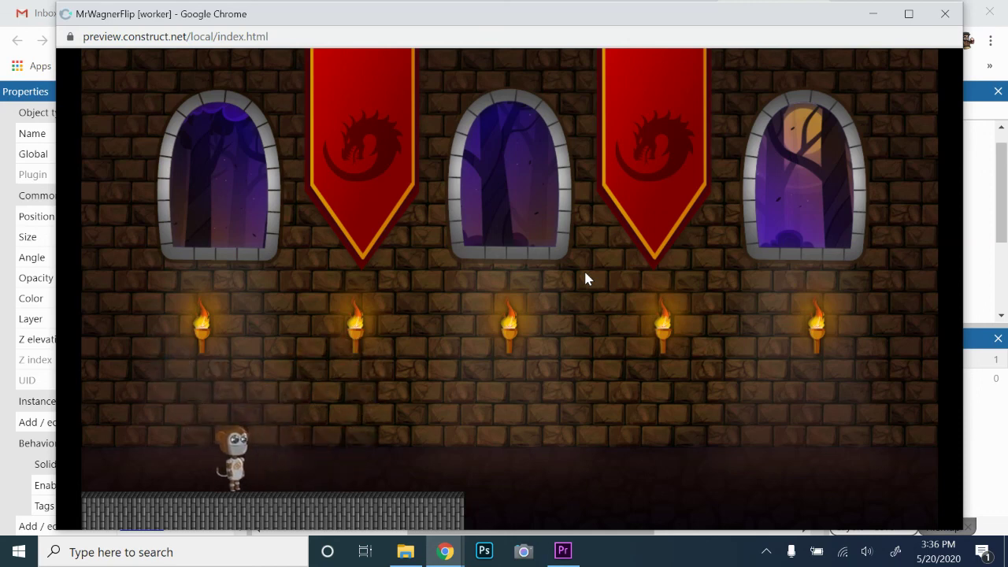
{"action": "key", "text": "Right"}
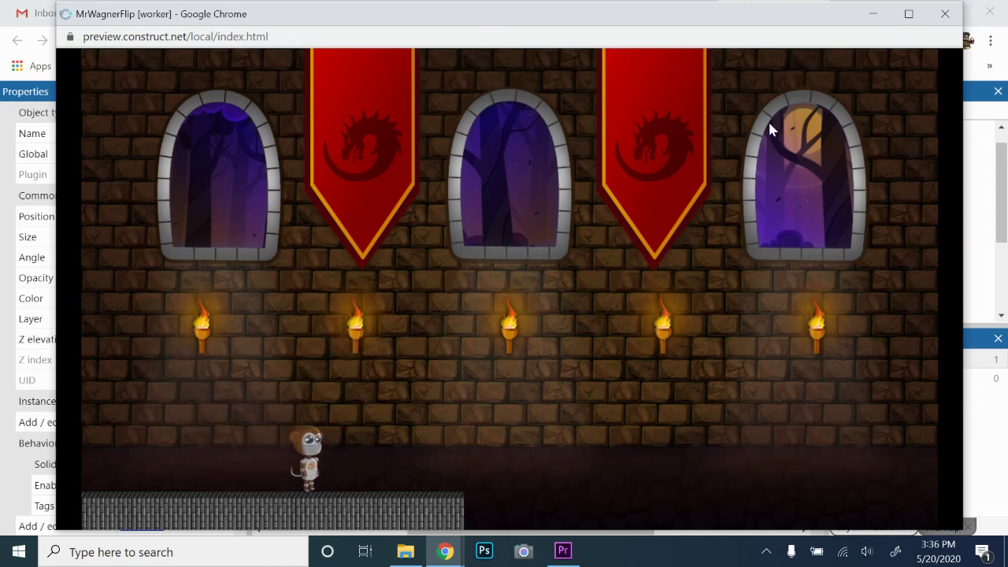